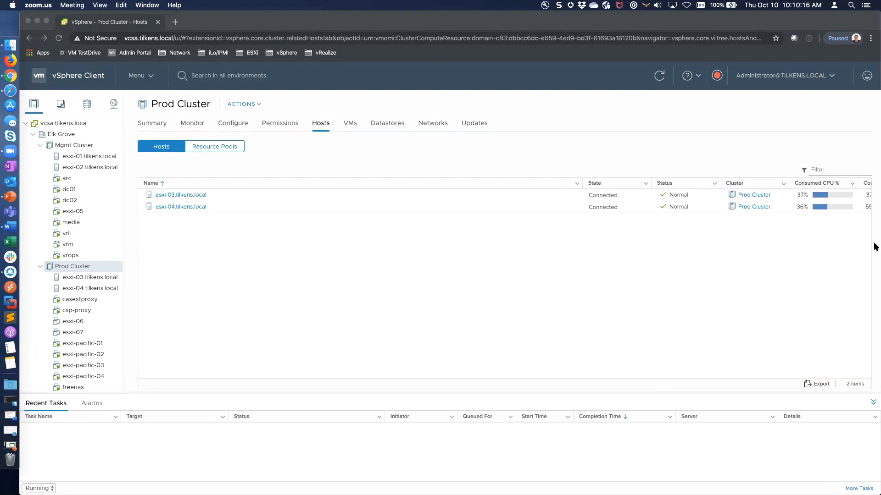
Shrink the hosts table's Name column so State, Memory, HA State and Uptime columns fit.
click(580, 182)
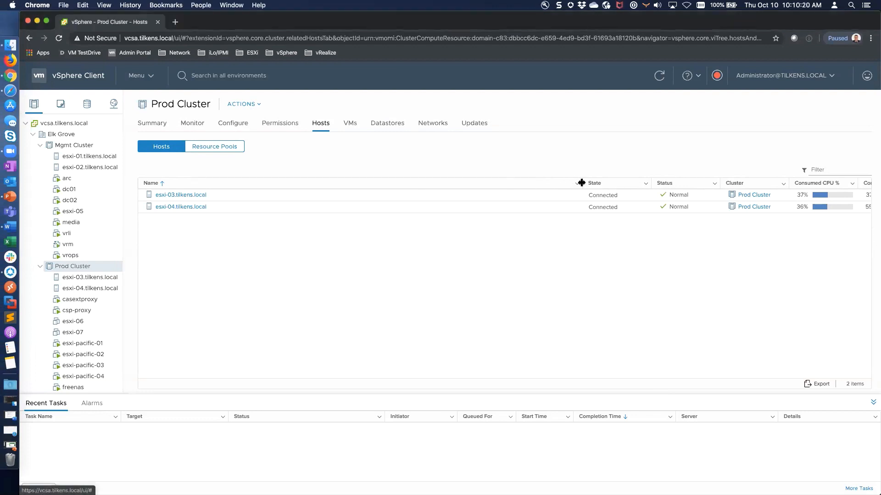
drag(582, 183, 248, 184)
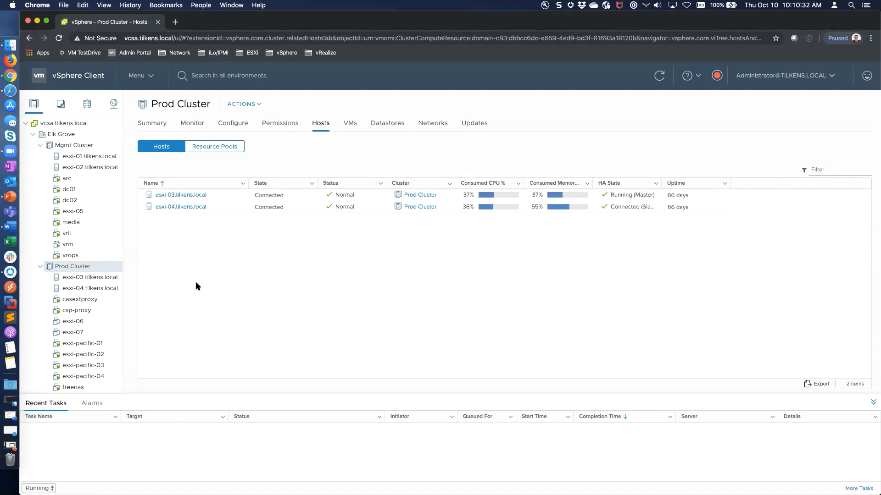
Deploy an OVF template on Prod Cluster from the local vRealize Network Insight 5.0.0 platform .ova.
right_click(90, 266)
click(170, 266)
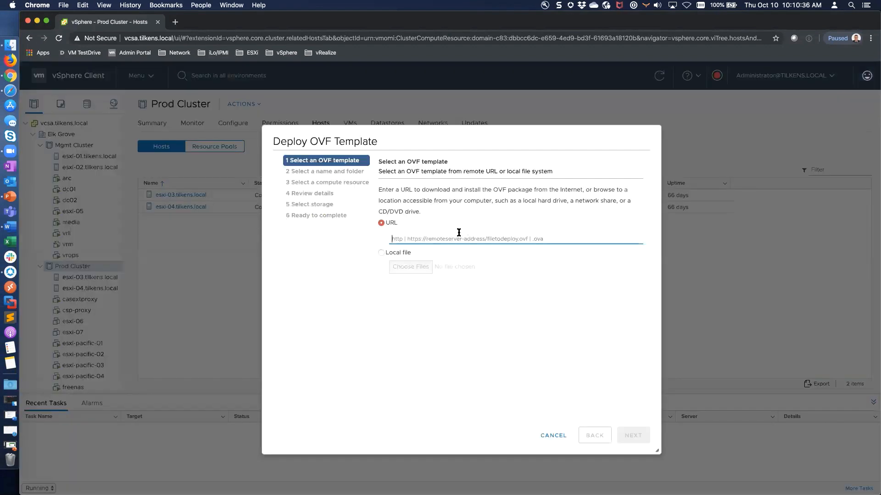
click(381, 253)
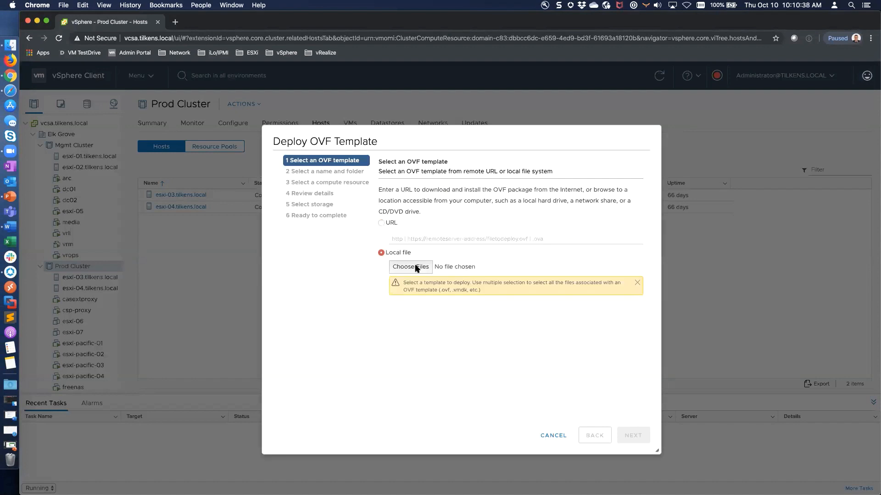
click(415, 267)
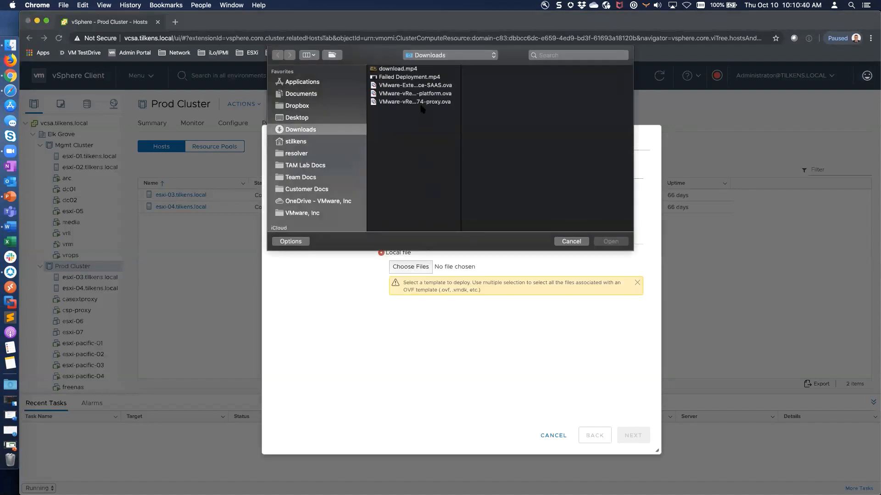
click(421, 94)
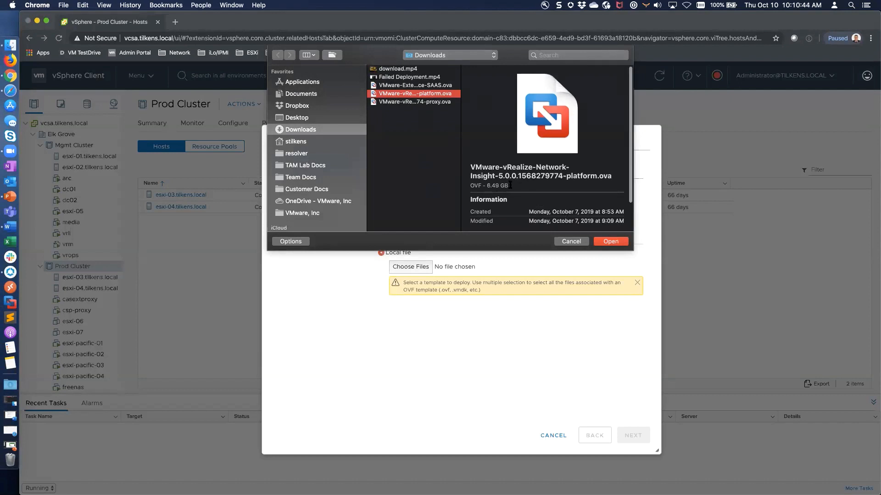
click(432, 102)
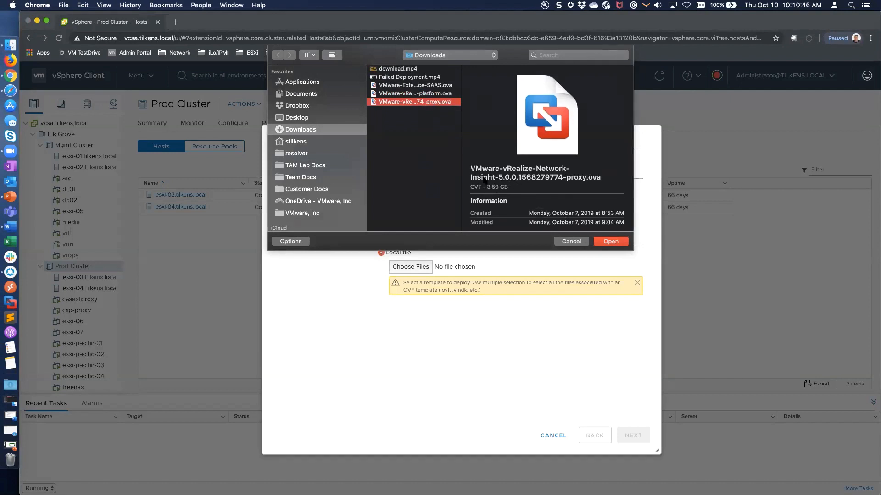
click(421, 93)
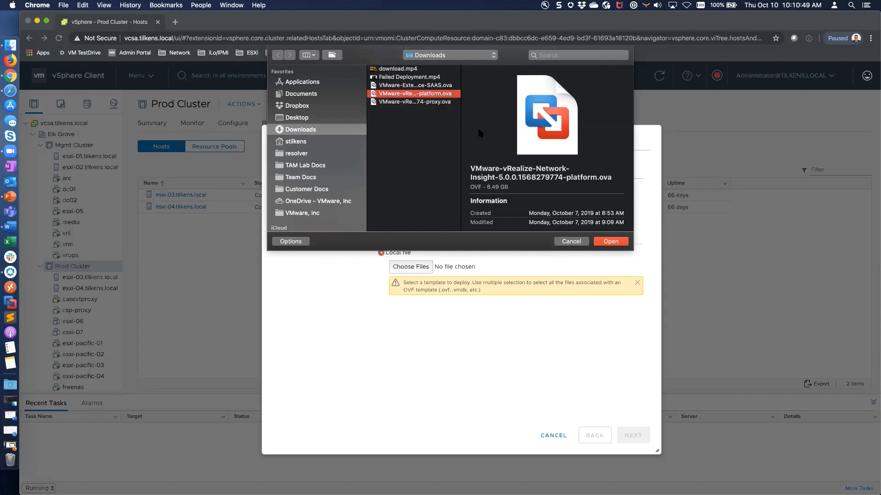
click(611, 242)
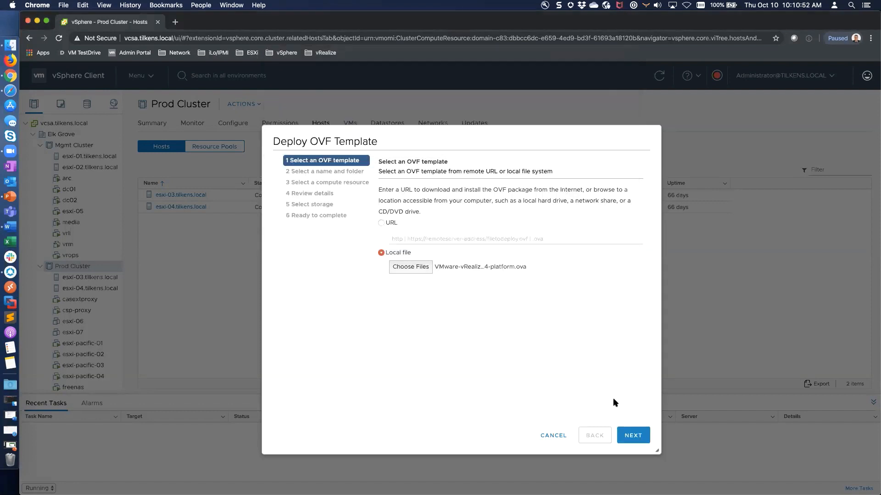
click(633, 438)
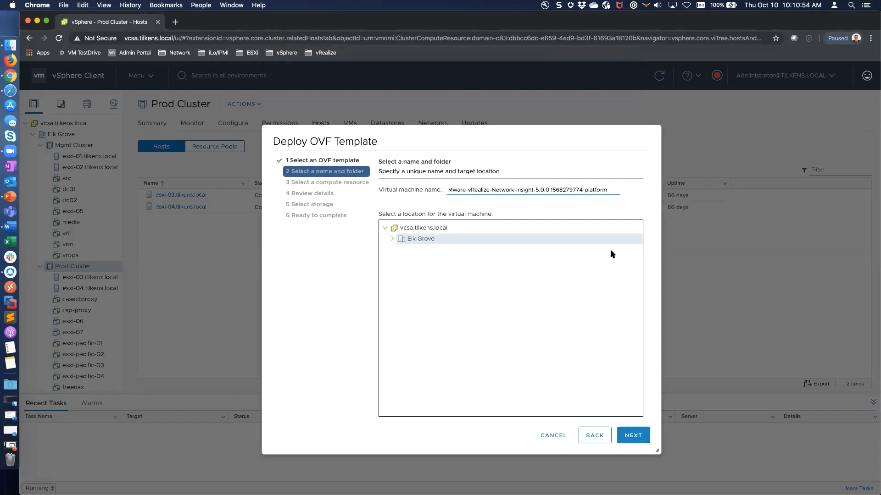
Name the VM vrni-platform2 and place it in Elk Grove's vRealize folder.
key(super+a)
text(vrni)
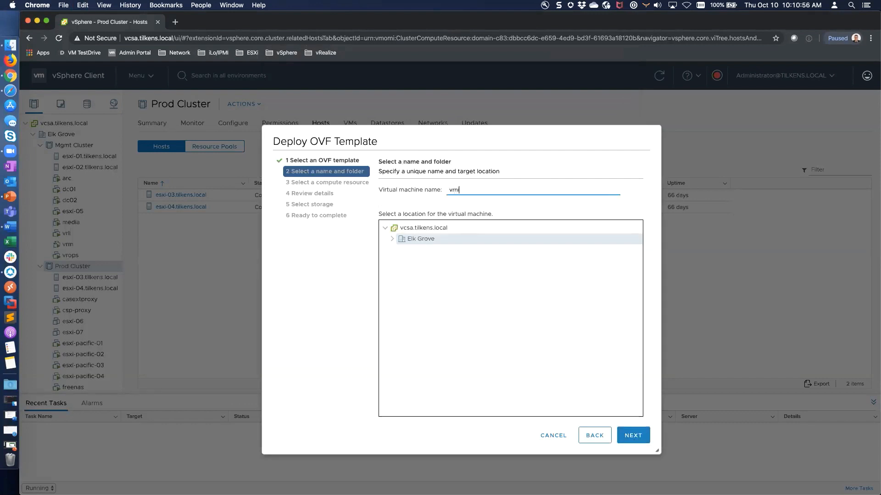
text(-platform2)
click(393, 240)
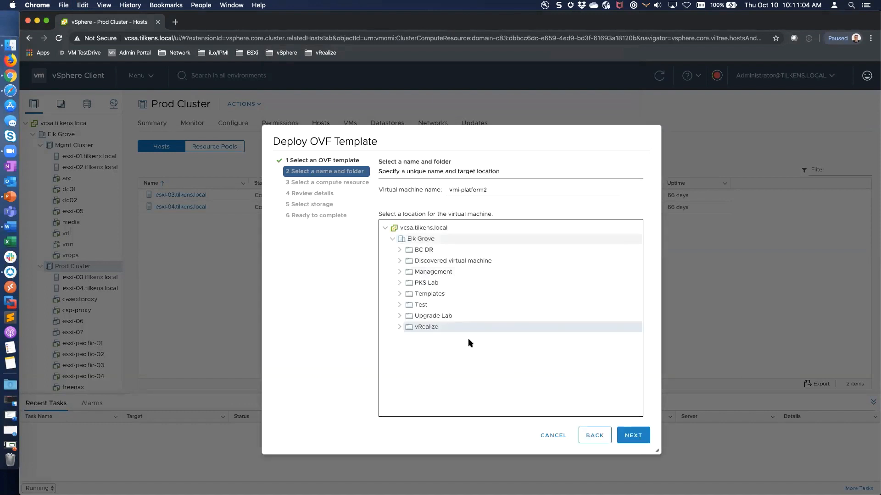
click(628, 436)
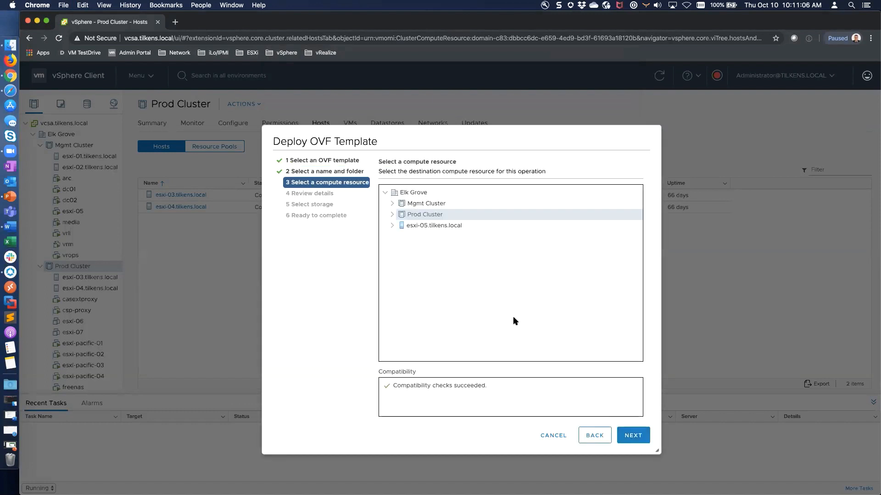
Choose Prod Cluster, accept the license agreements, keep Medium configuration and use vsanDatastore.
click(636, 435)
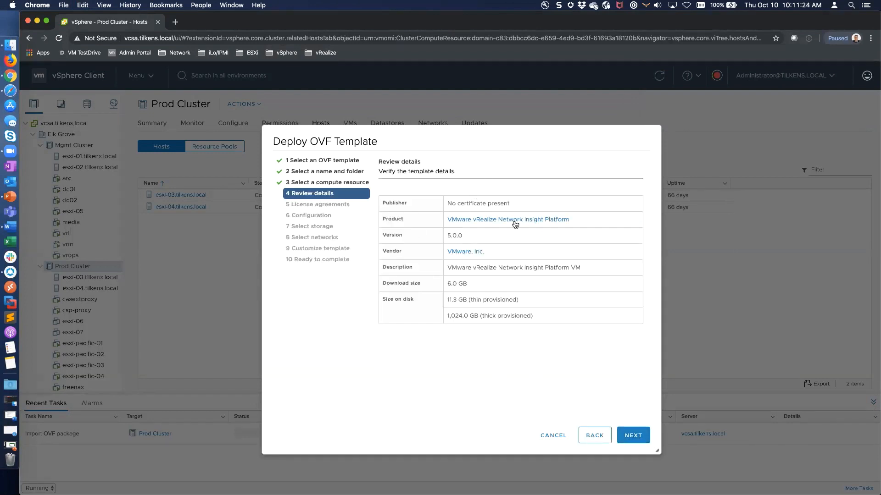
click(626, 429)
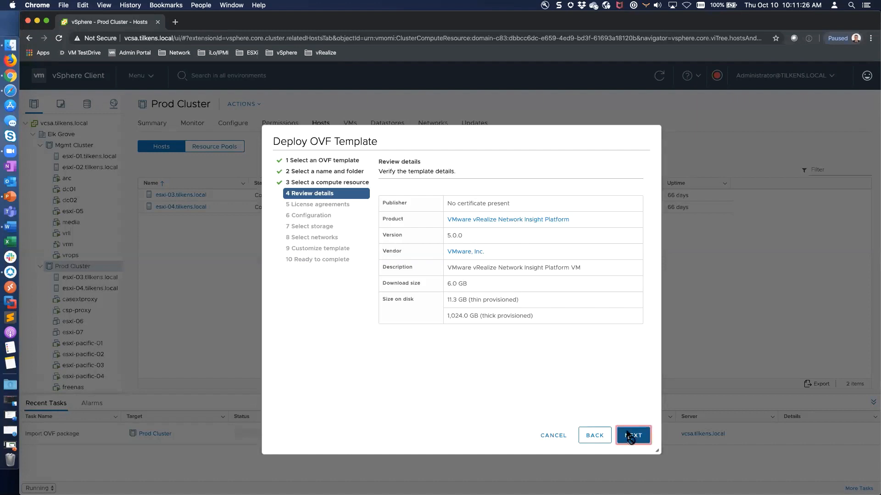
click(382, 364)
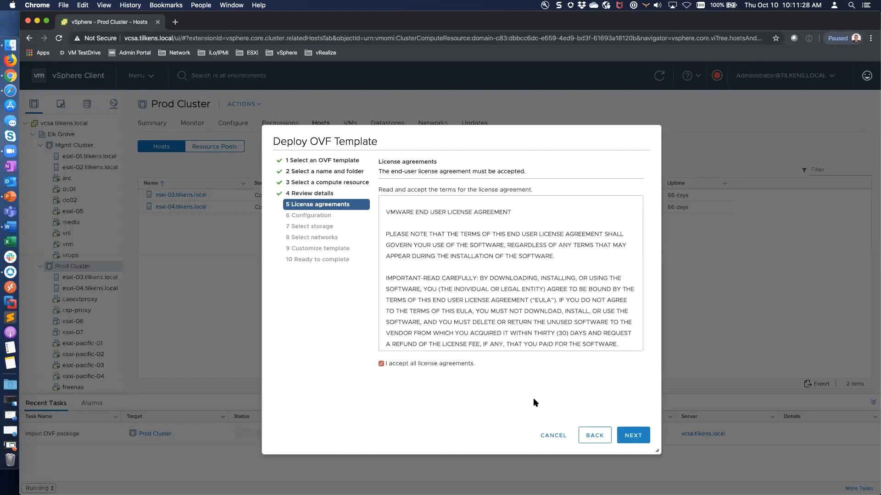
click(634, 438)
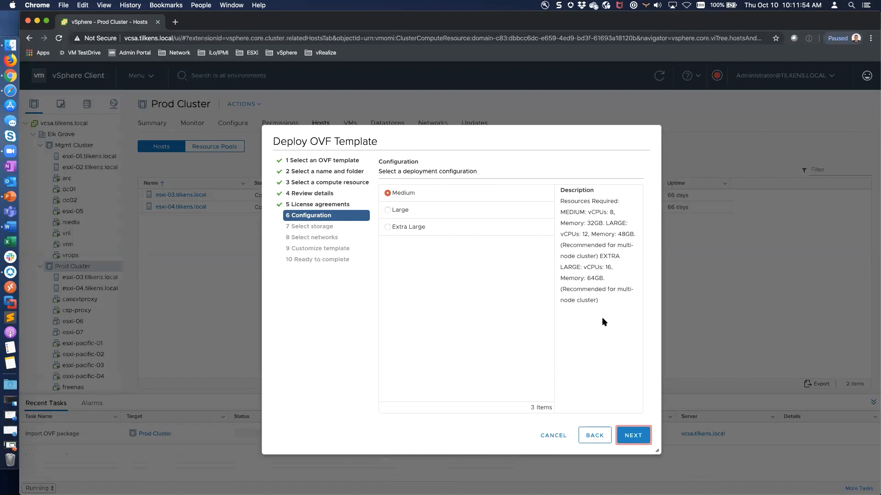
click(633, 435)
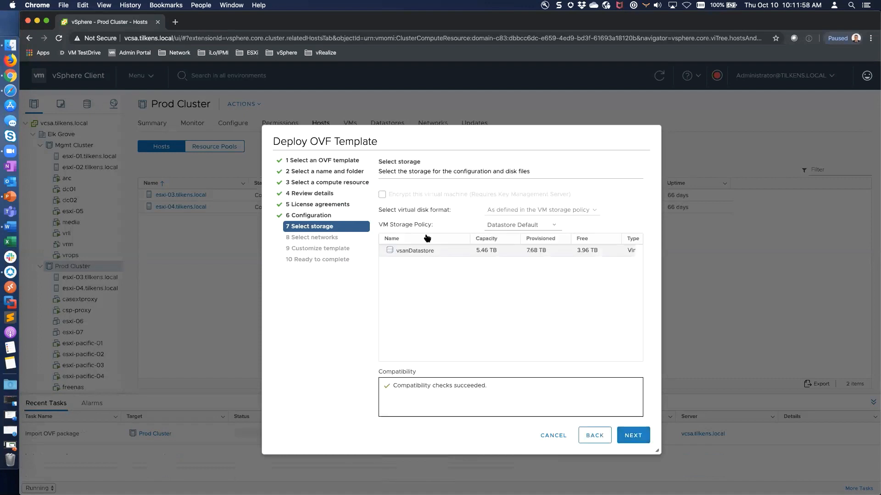
click(633, 436)
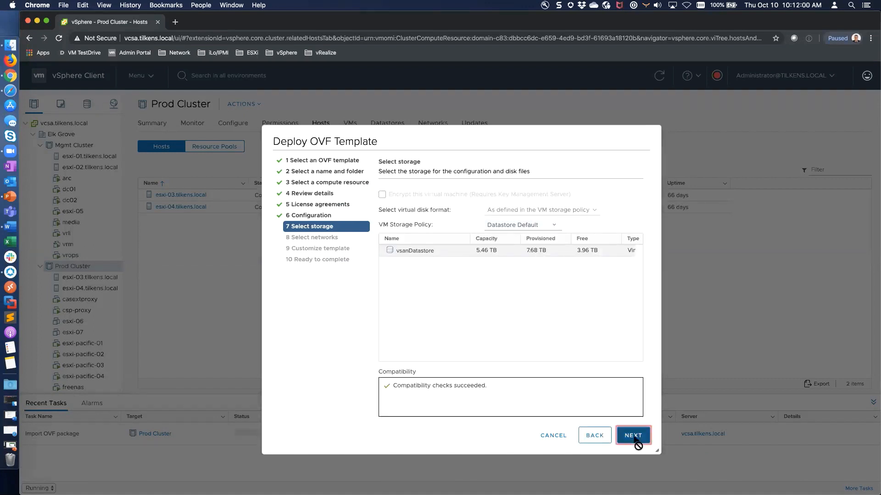
Map the VM network to the pg_VLAN-001-LAN destination network.
click(627, 206)
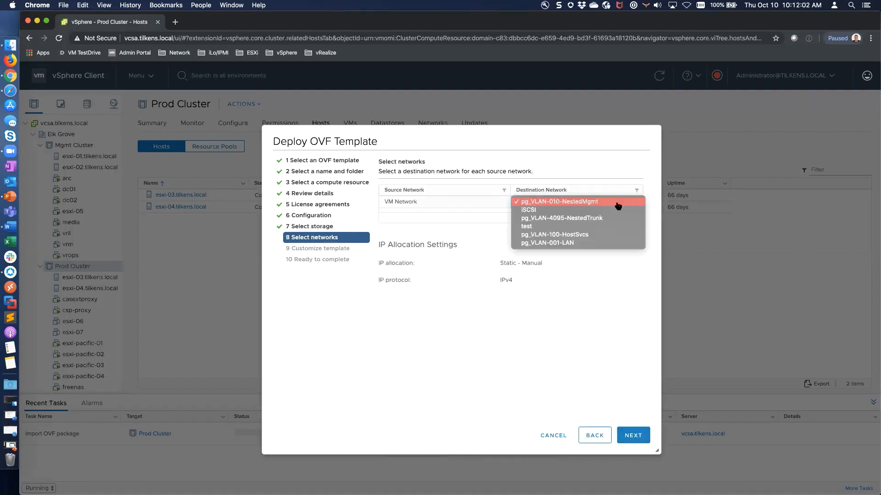
click(562, 244)
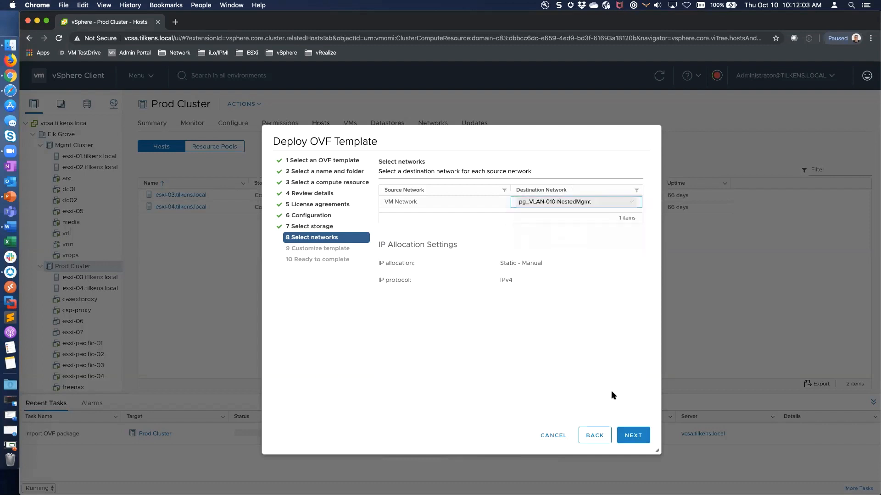
click(630, 439)
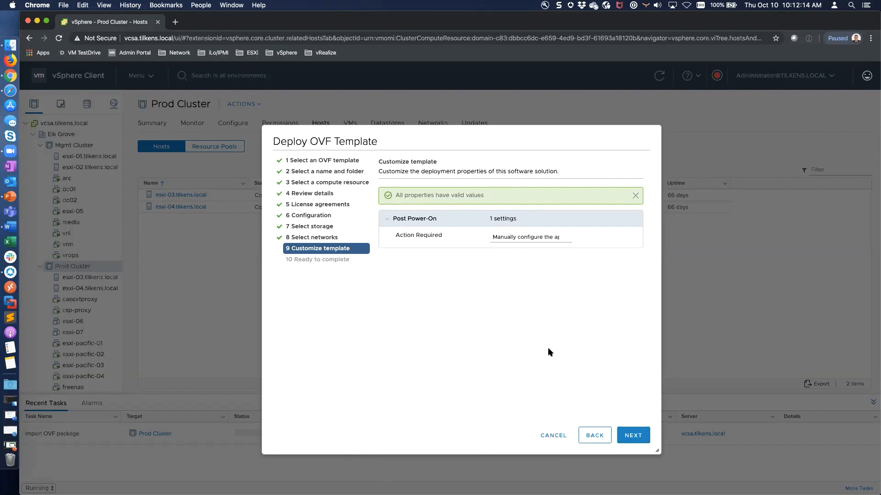
Review the post power-on action and deployment summary, then cancel the deployment.
click(541, 236)
click(626, 434)
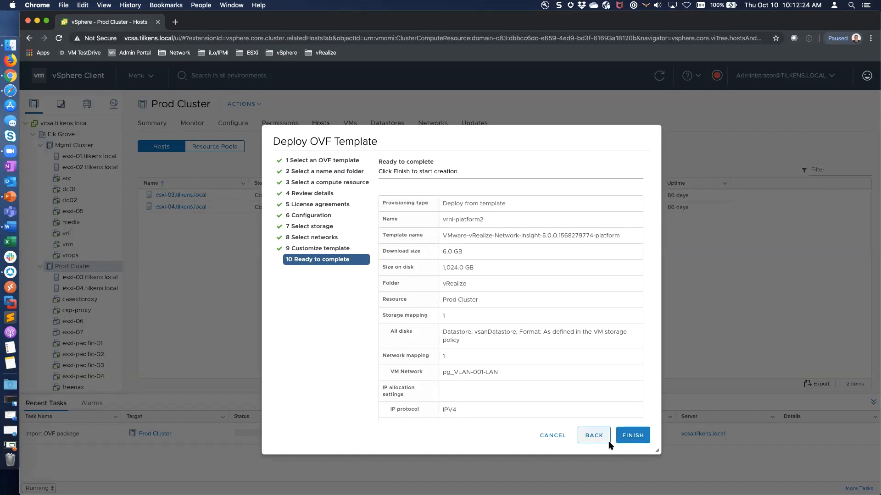
click(551, 436)
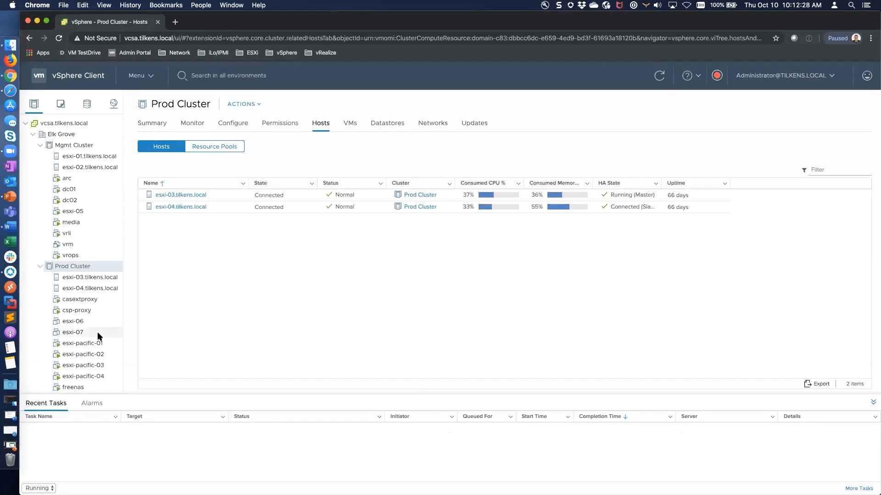
Select the vrni-platform VM, expand its CPU hardware details and bring up its actions.
scroll(97, 332, down, 8)
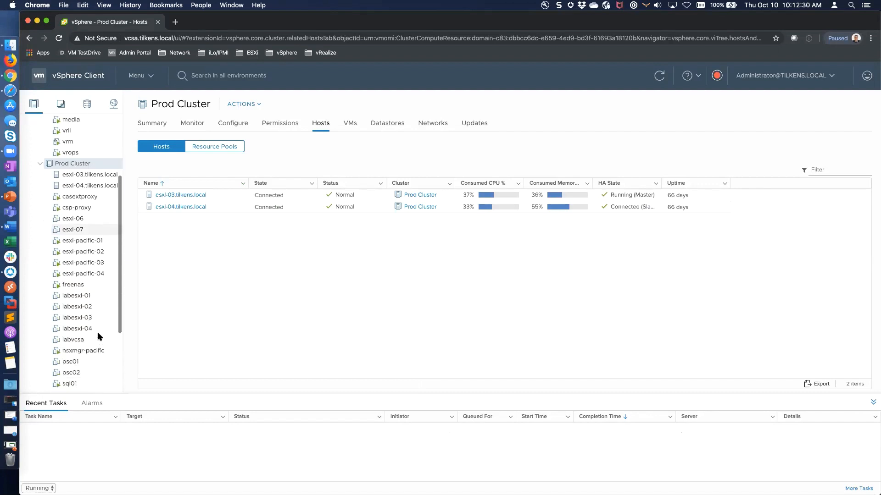
scroll(97, 336, down, 2)
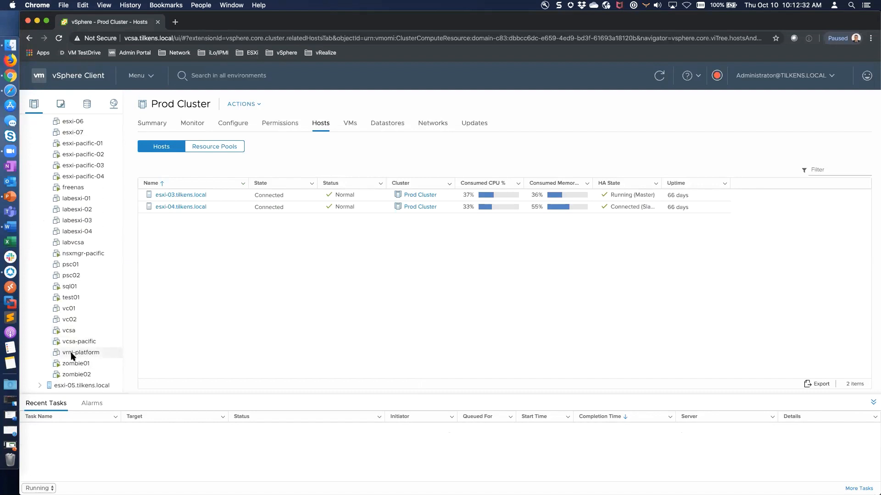
click(72, 353)
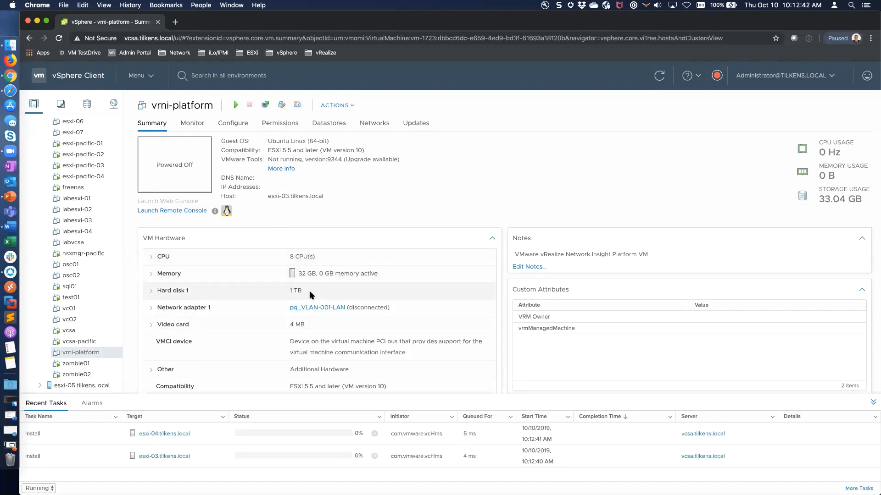
click(152, 259)
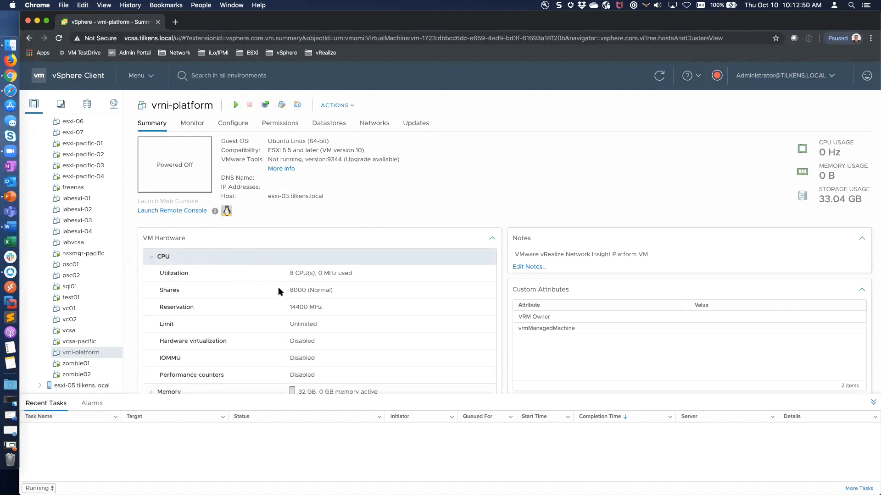
click(353, 107)
Change vrni-platform's CPU reservation from 14400 to 0 MHz and power the VM on.
click(386, 304)
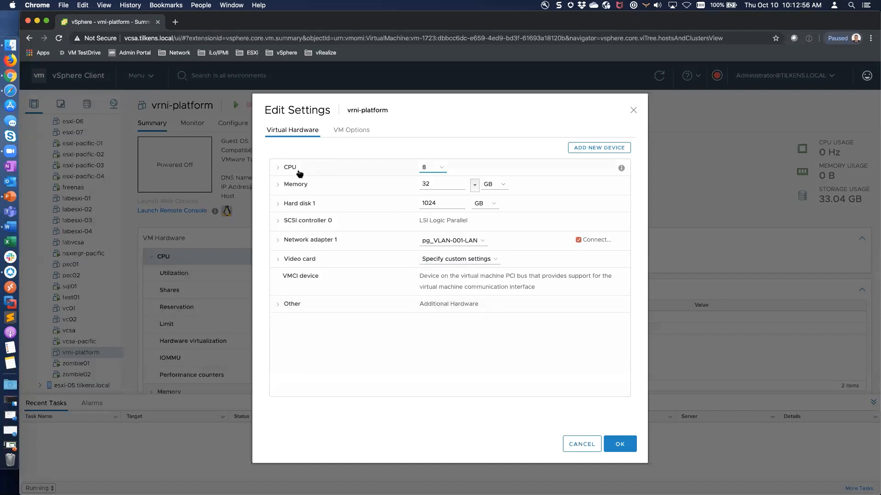
click(298, 170)
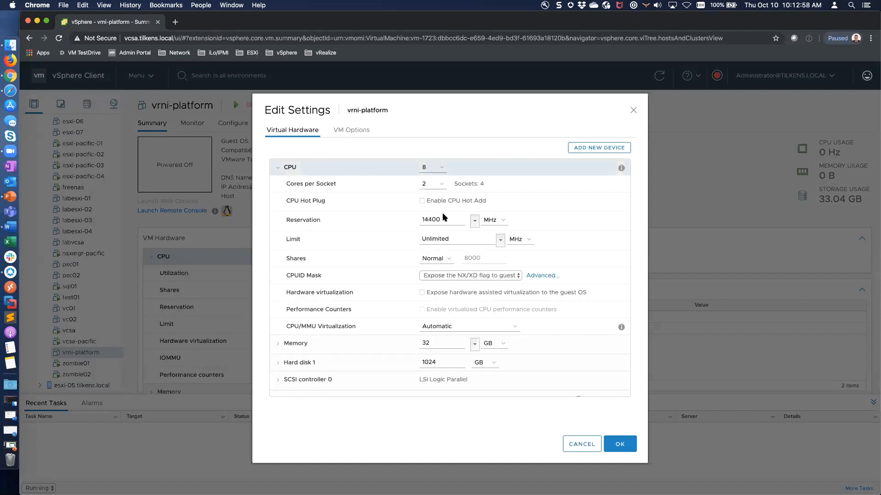
drag(441, 220, 420, 221)
key(BackSpace)
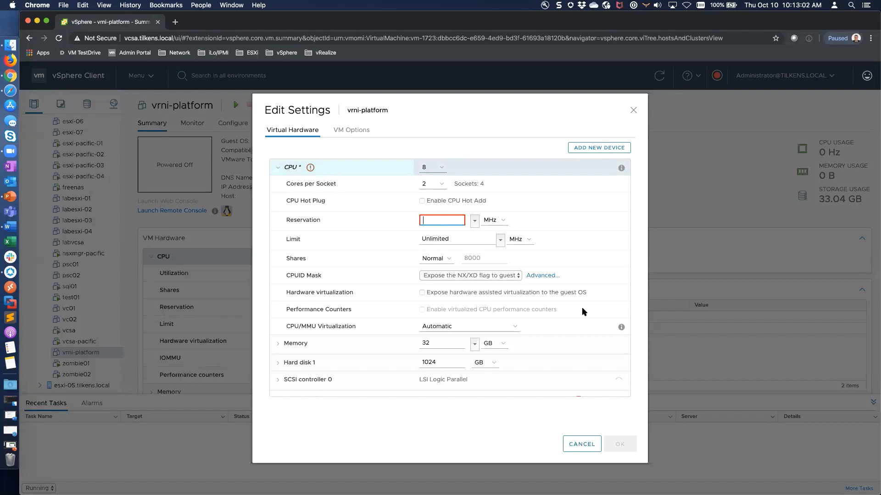
text(0)
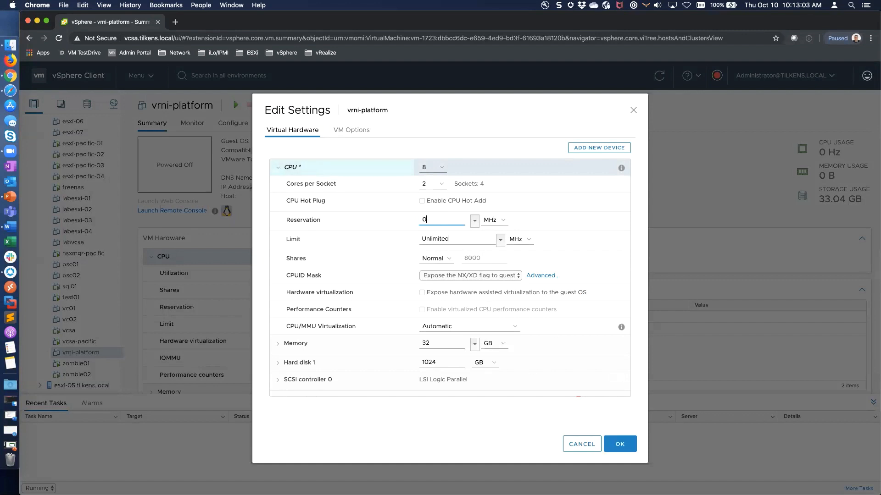
click(619, 447)
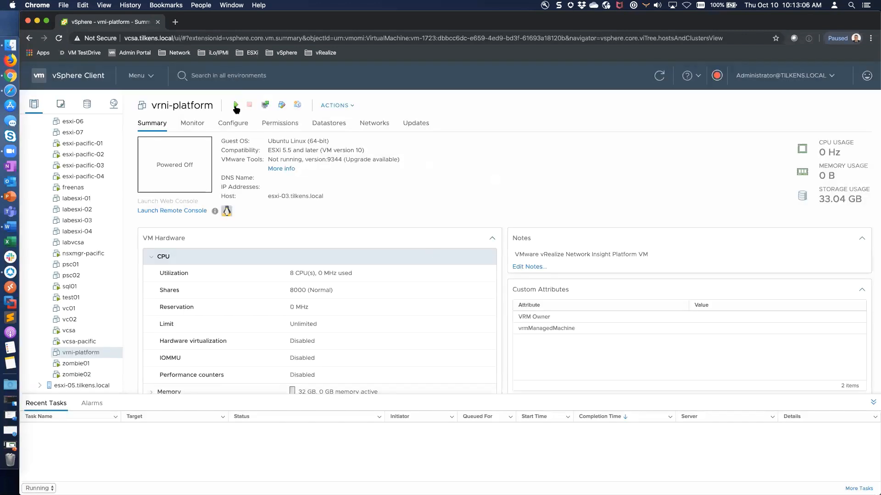
click(236, 106)
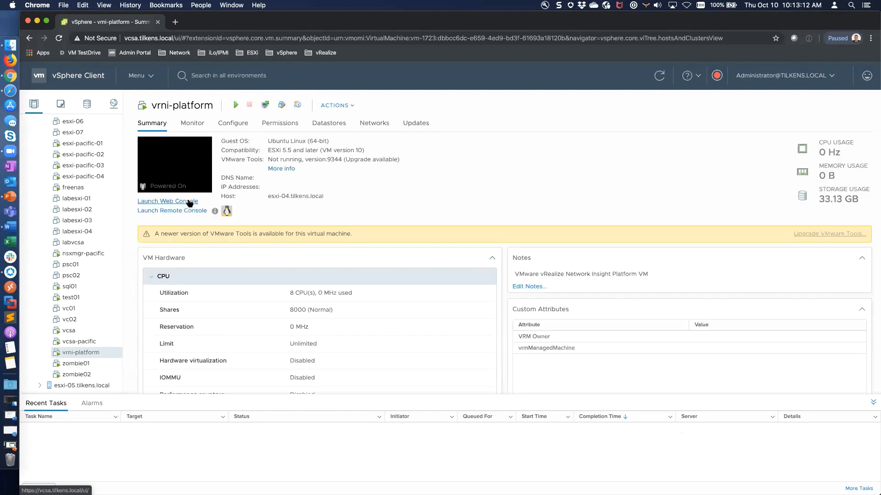
Launch the vrni-platform VM's web console in a new tab.
click(188, 202)
click(554, 320)
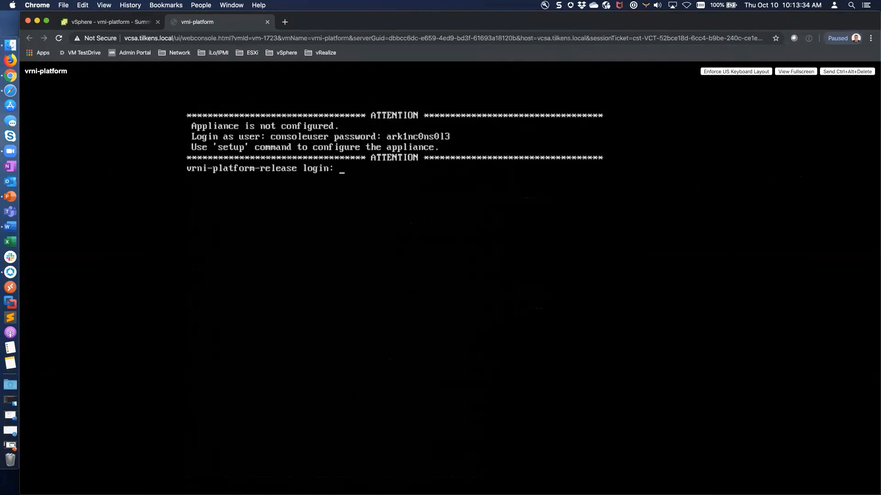
Log in to the appliance console as consoleuser and run the setup command.
text(on)
text(soleuser)
key(Return)
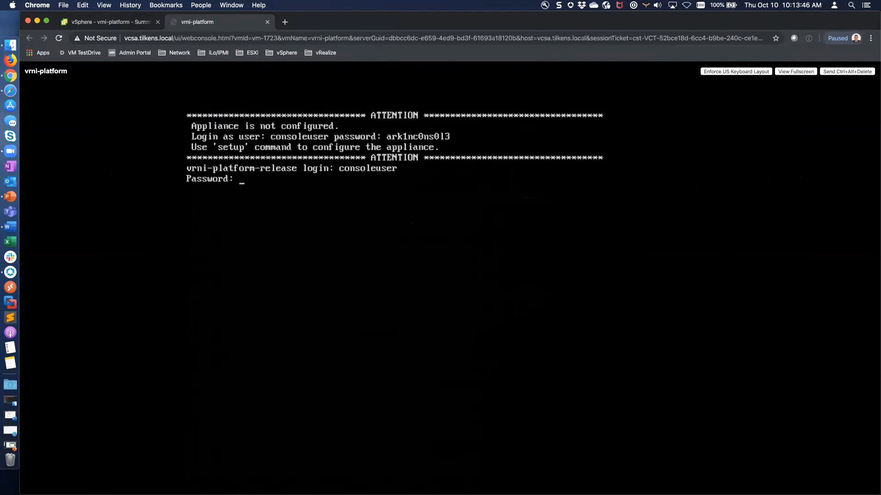
key(Return)
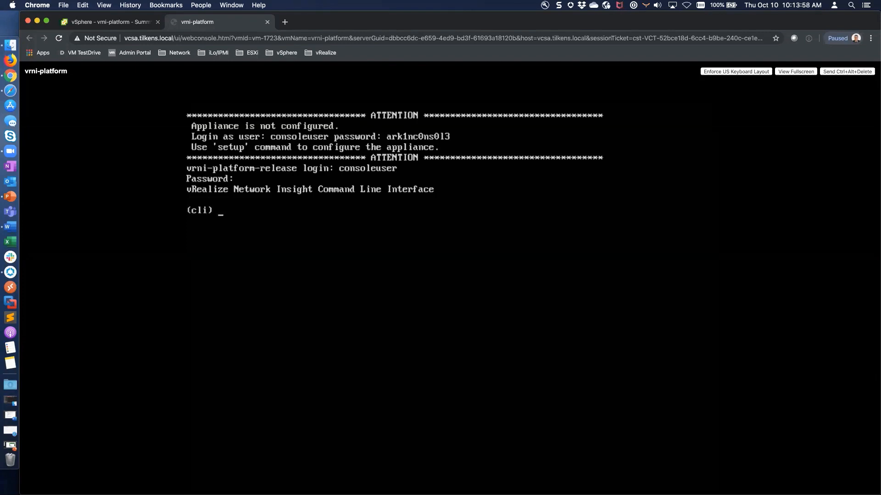
text(setup)
key(Return)
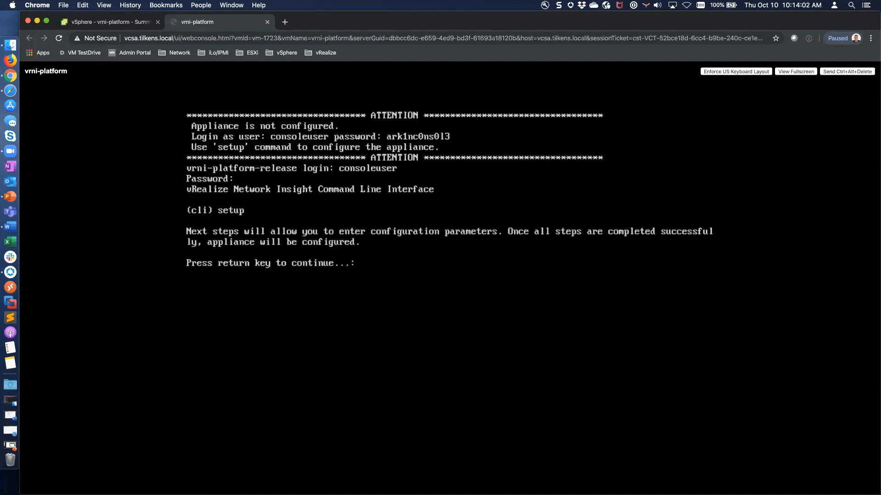
Set and confirm the support user's SSH and consoleuser's CLI passwords.
key(Return)
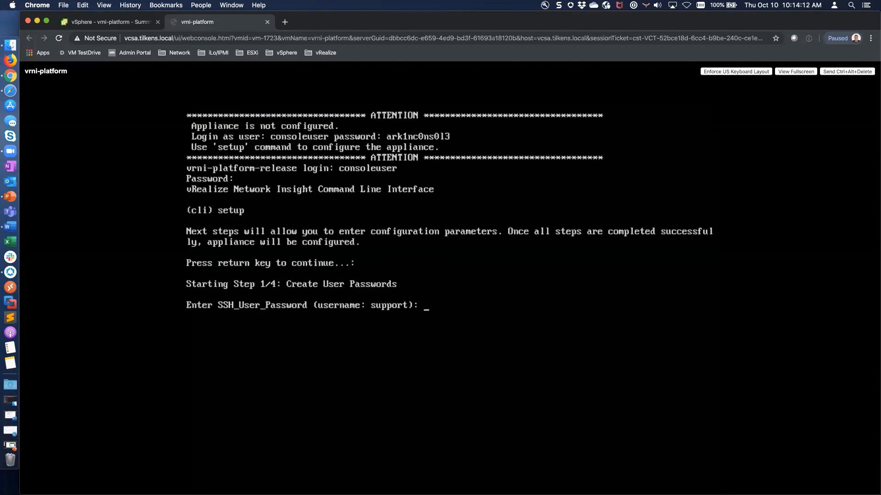
key(Return)
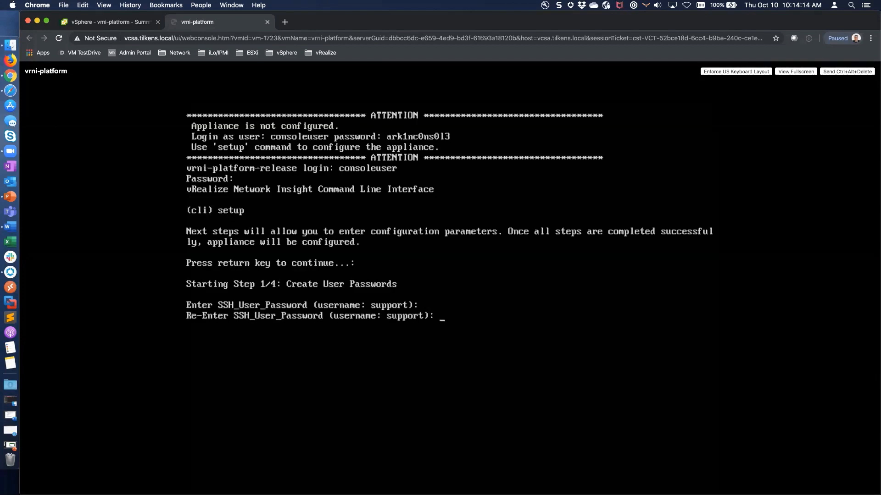
key(Return)
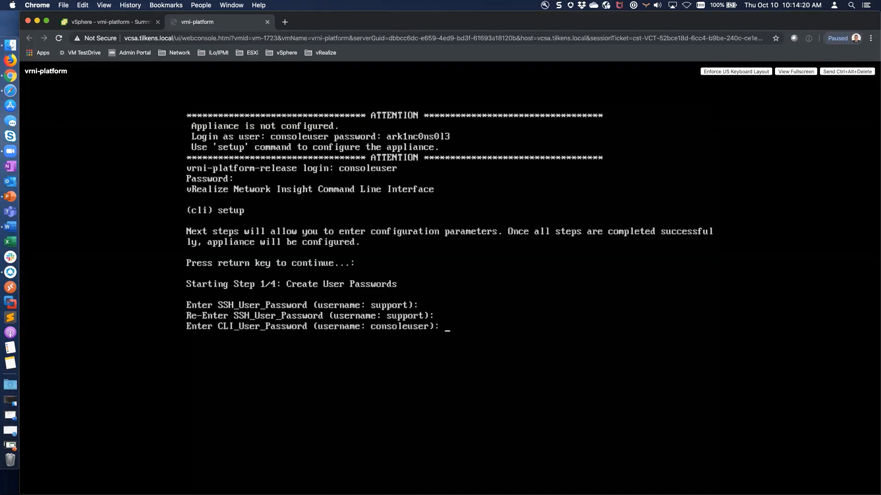
key(Return)
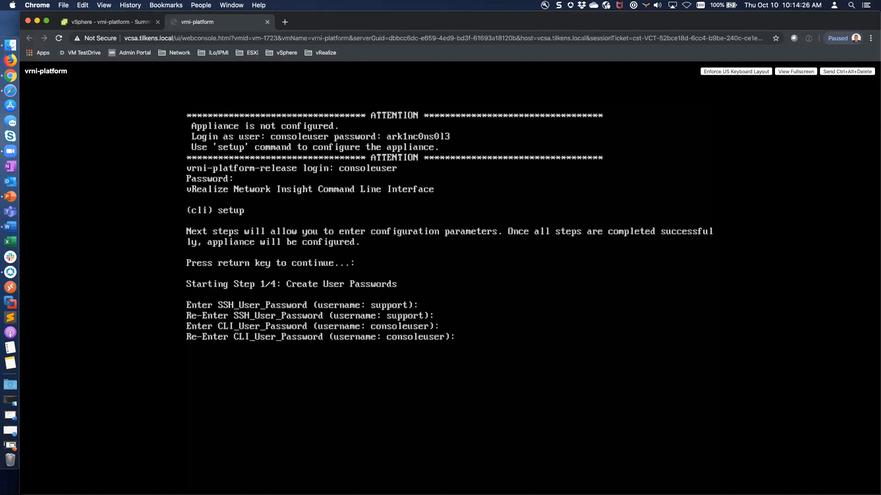
key(Return)
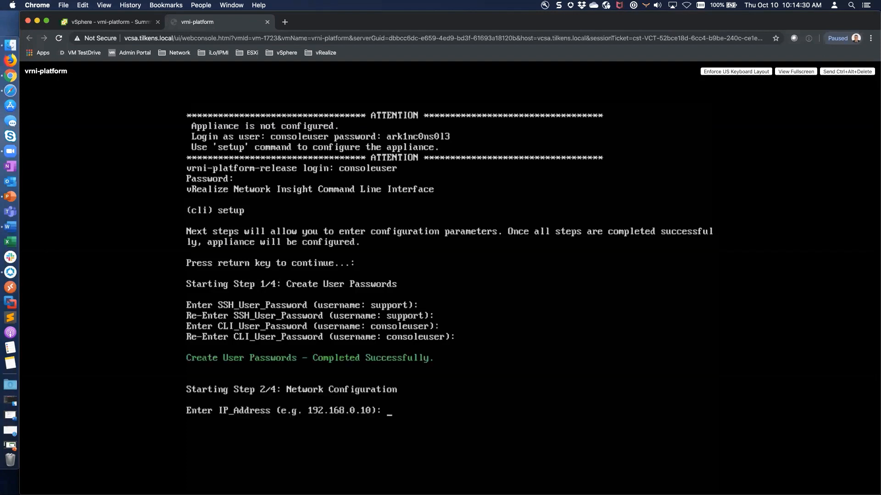
Save network settings: IP 10.10.90.42/255.255.255.0, gateway 10.10.90.1, DNS 10.10.90.30 and 10.10.90.41, domain tilkens.local.
text(10.10.90.42)
key(Return)
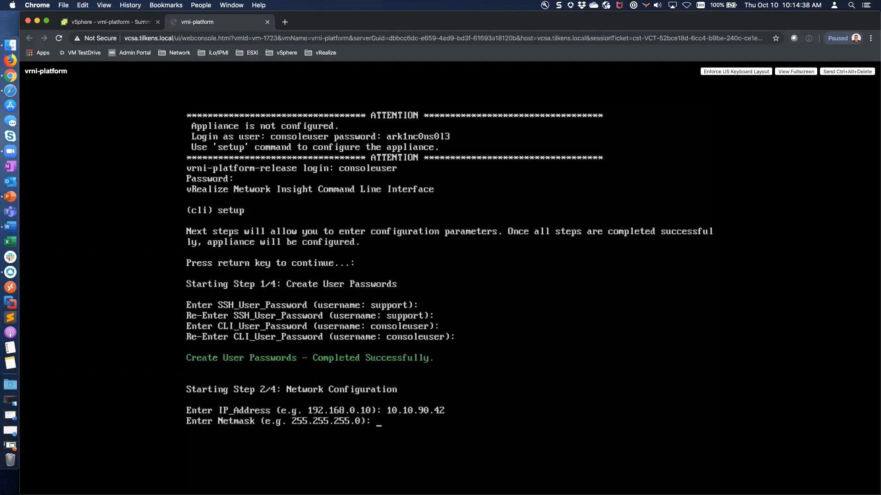
text(255.255.255.0)
key(Return)
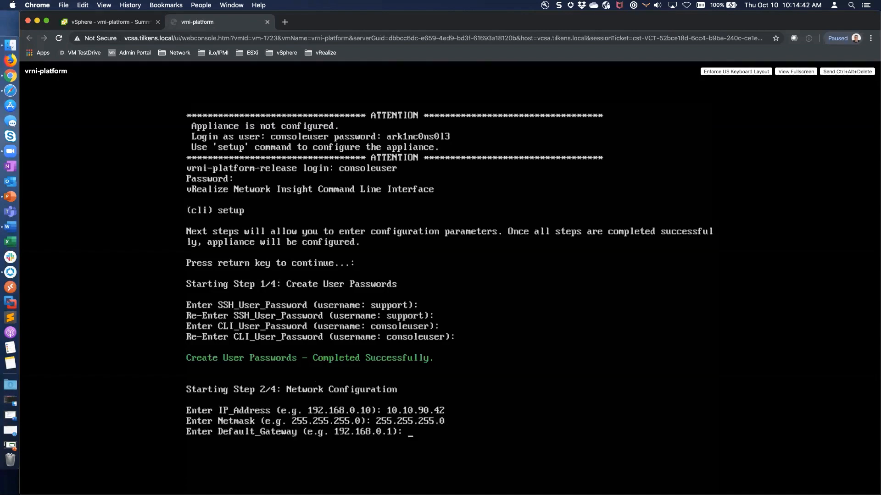
text(10.10.90.1)
key(Return)
text(10.10.90.)
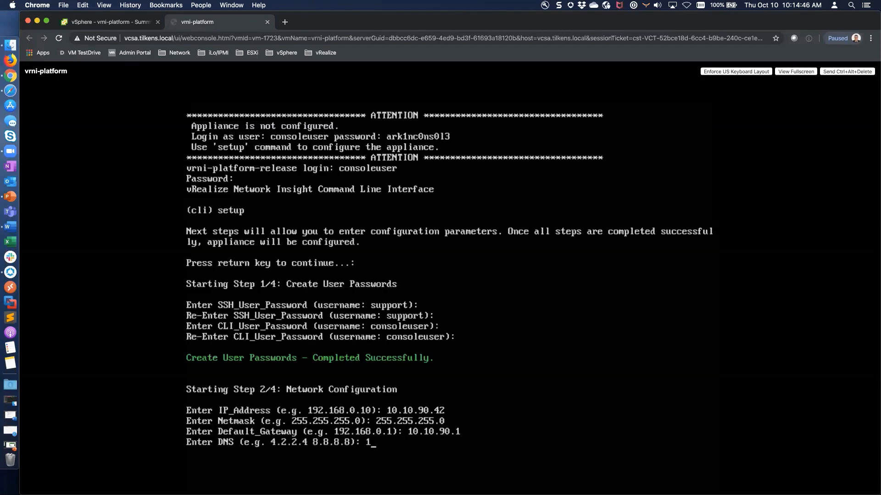
text(30 10.10.90.41)
key(Return)
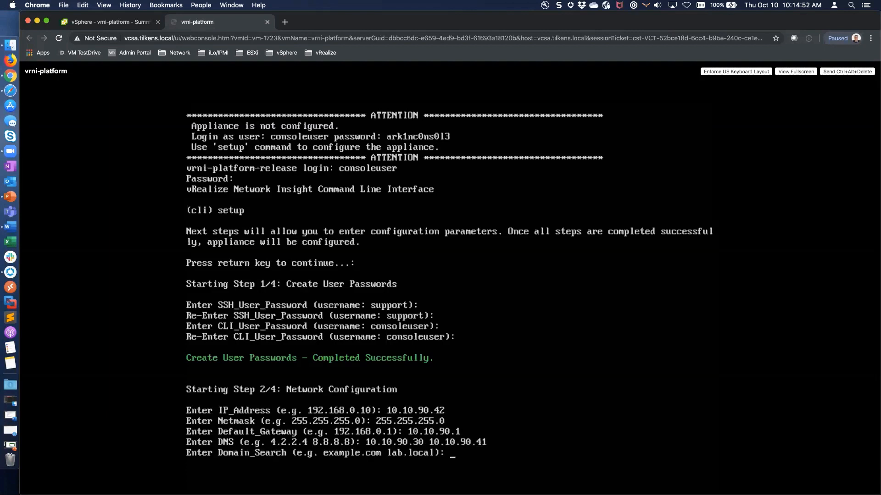
text(tilkens.local)
key(Return)
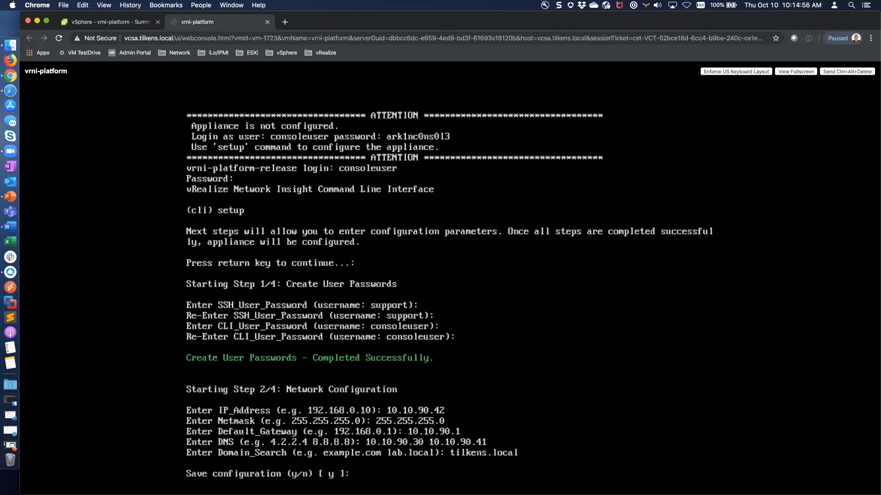
text(y)
key(Return)
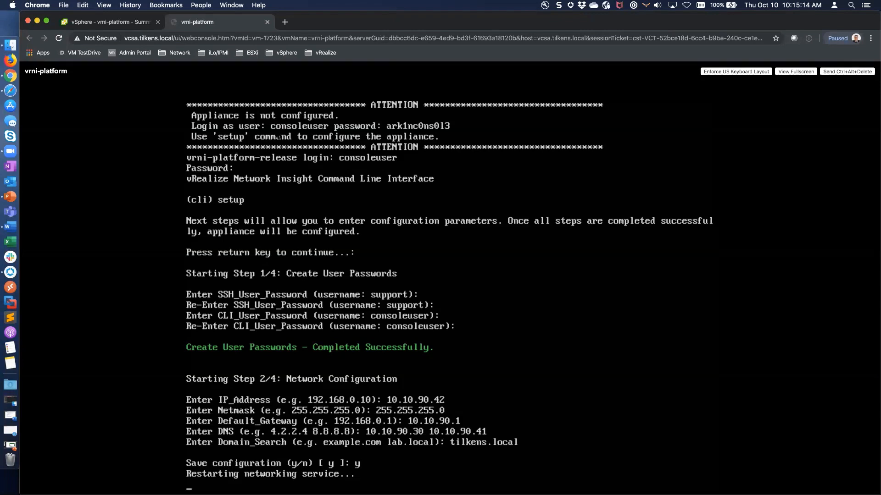
key(super+space)
text(terminal)
key(Return)
text(pin)
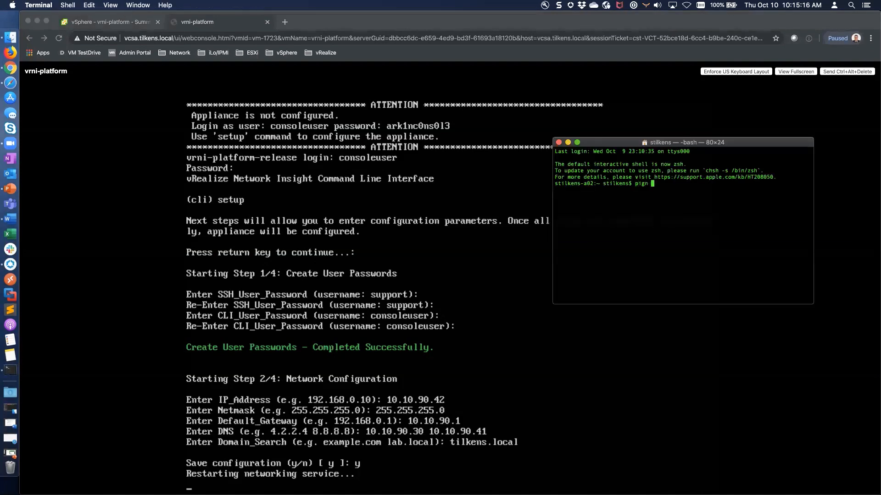
text(g 10.10.90.)
text(42)
key(Return)
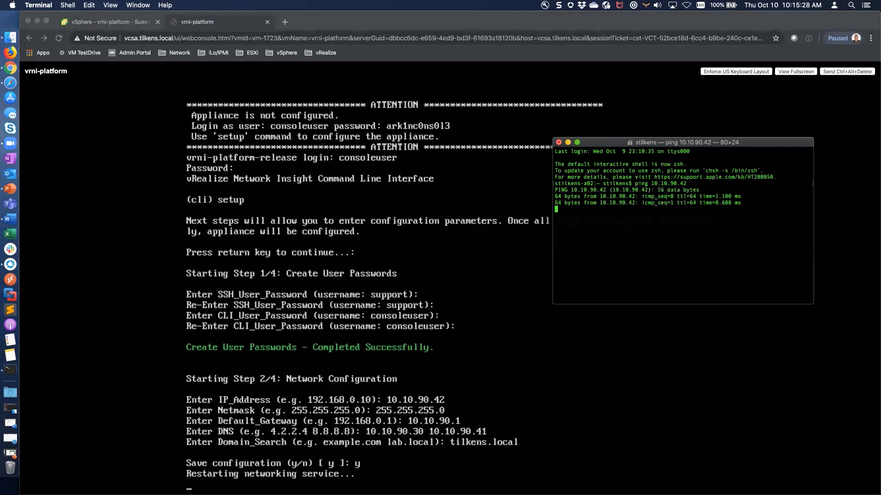
key(ctrl+c)
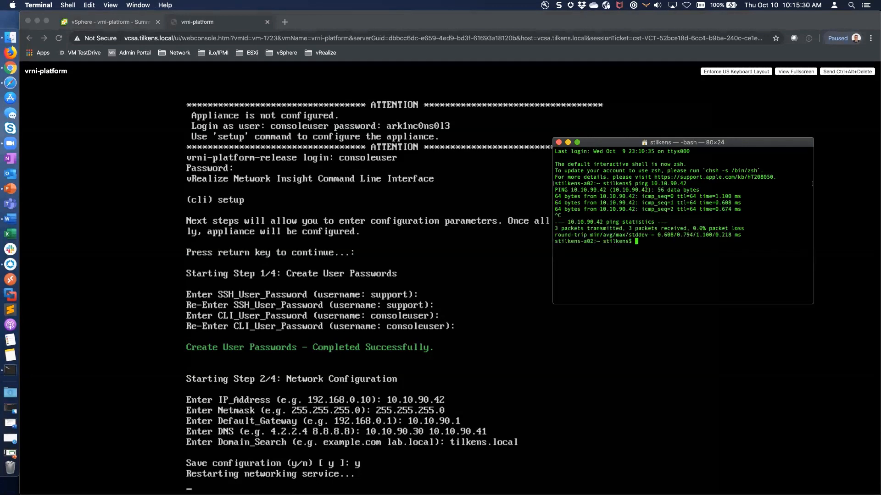
key(super+q)
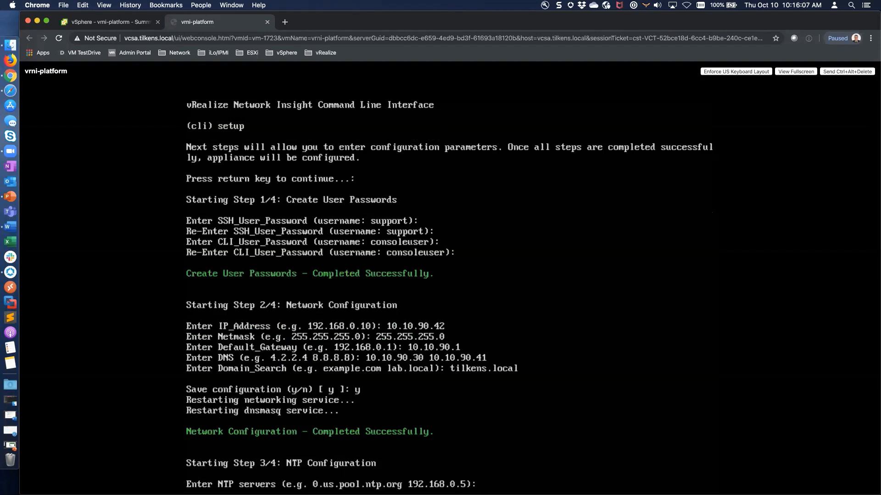
Enter NTP servers 0.pool.ntp.org, 1.pool.ntp.org, 2.pool.ntp.org and 3.pool.ntp.org, correcting typos.
text(0.pooln)
key(BackSpace)
text(.ntp.org)
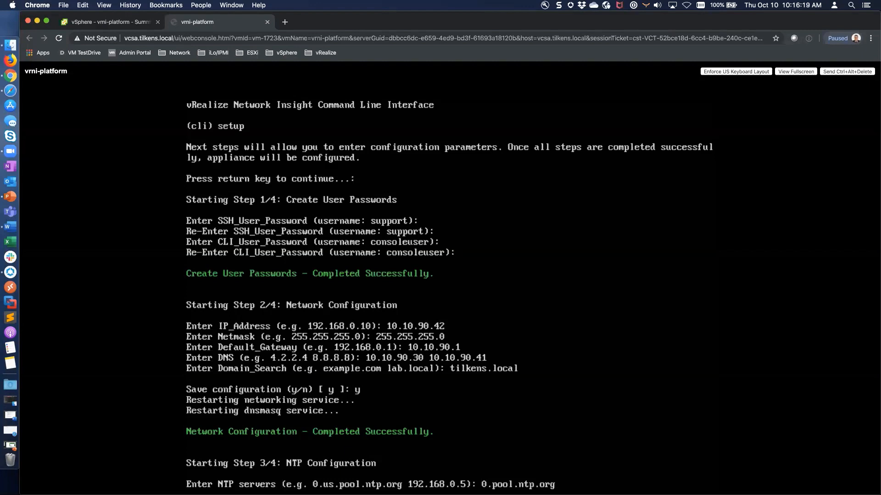
text( 1.pool.ntp.org 2.p)
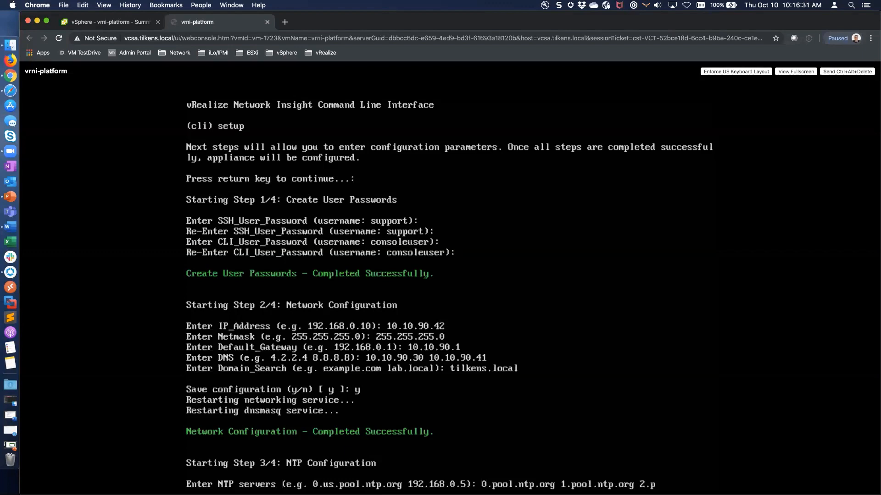
text(ool)
text(ntp)
key(BackSpace)
key(BackSpace)
key(BackSpace)
text(.ntp.org)
key(Return)
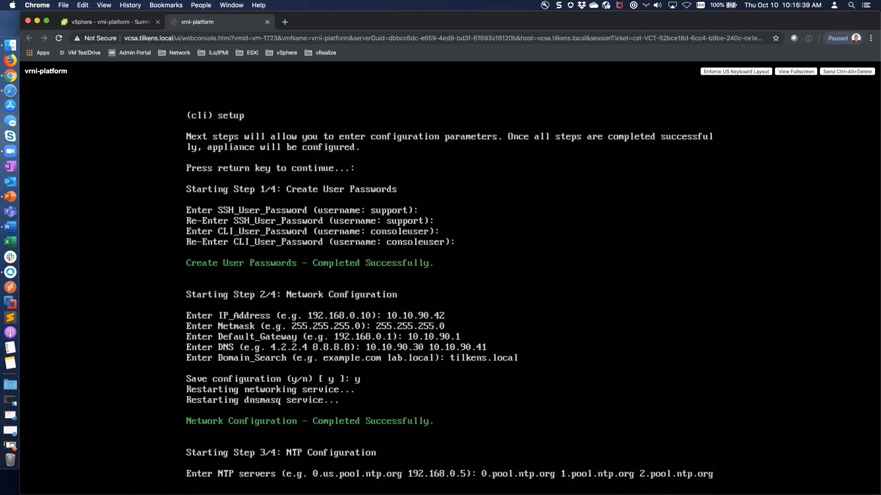
text(3.pool.ntp.org)
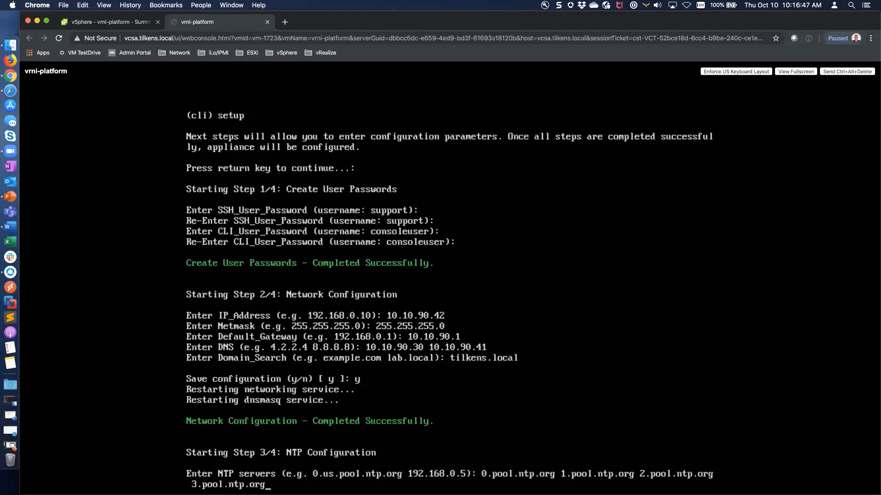
key(Return)
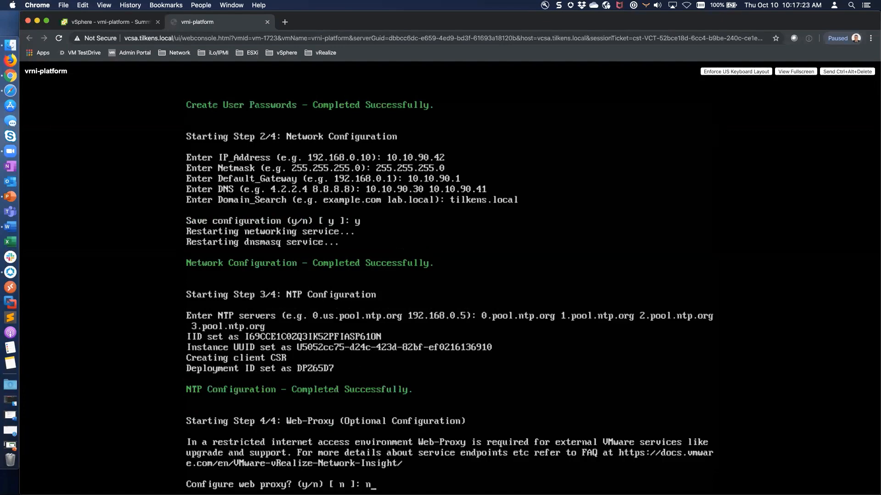
Answer n at the Configure web proxy prompt to skip the proxy.
text(n)
key(Return)
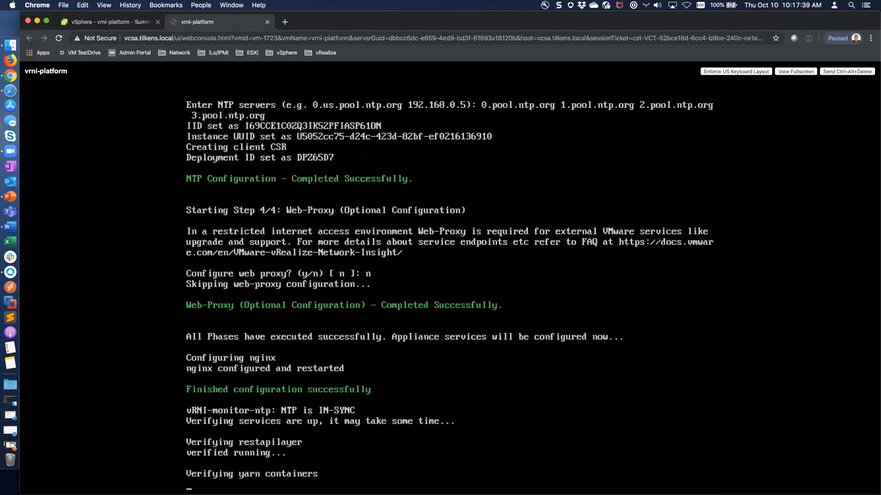
key(super+t)
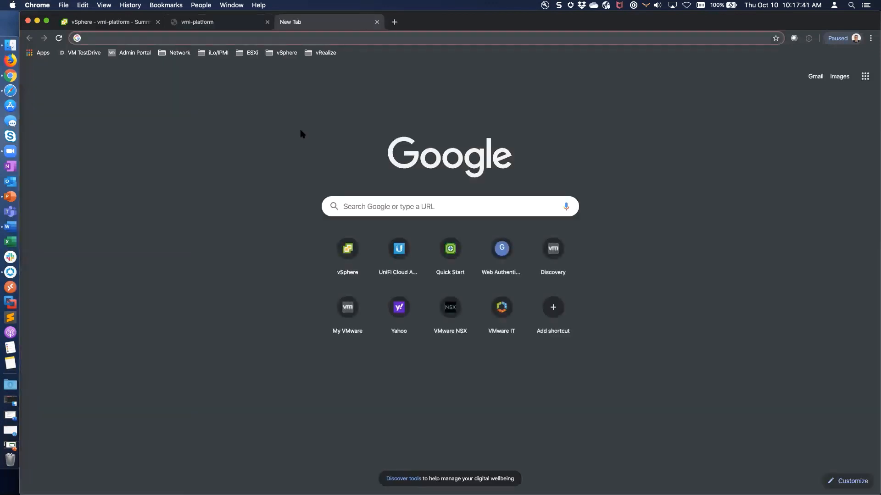
text(https://vrni-platform.tilkens.local)
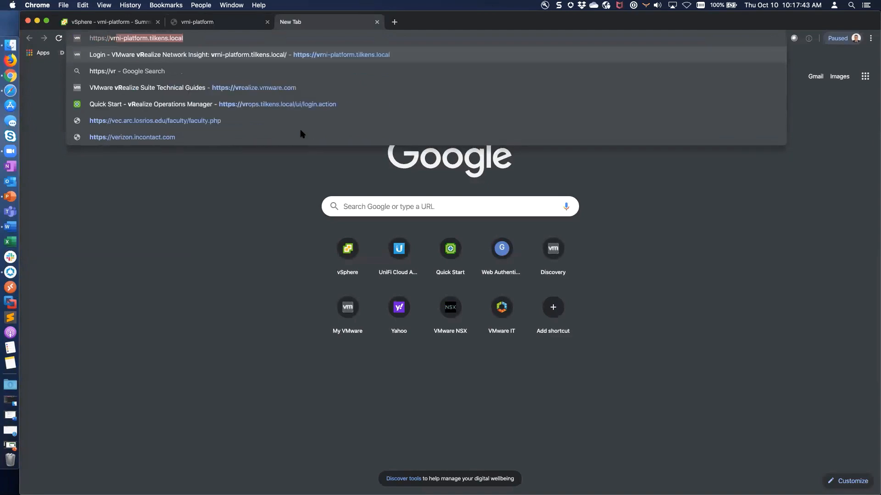
key(Return)
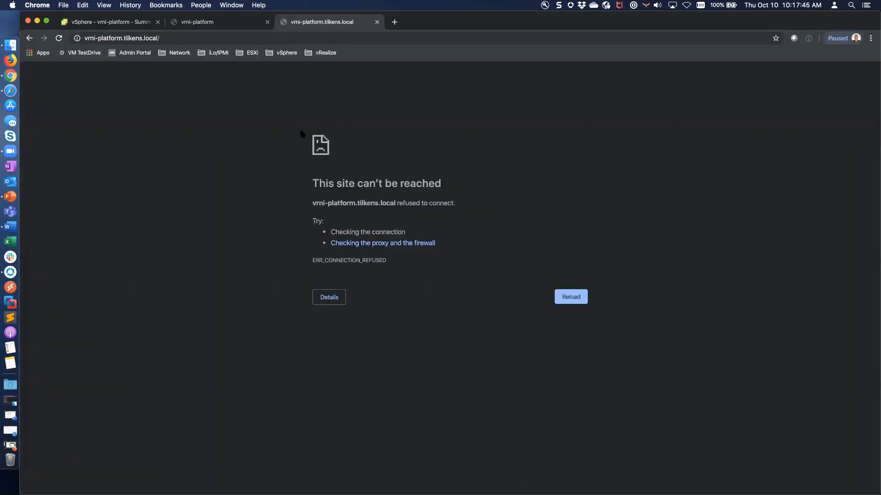
Go back to the vrni-platform console and launch Terminal through Spotlight.
click(217, 26)
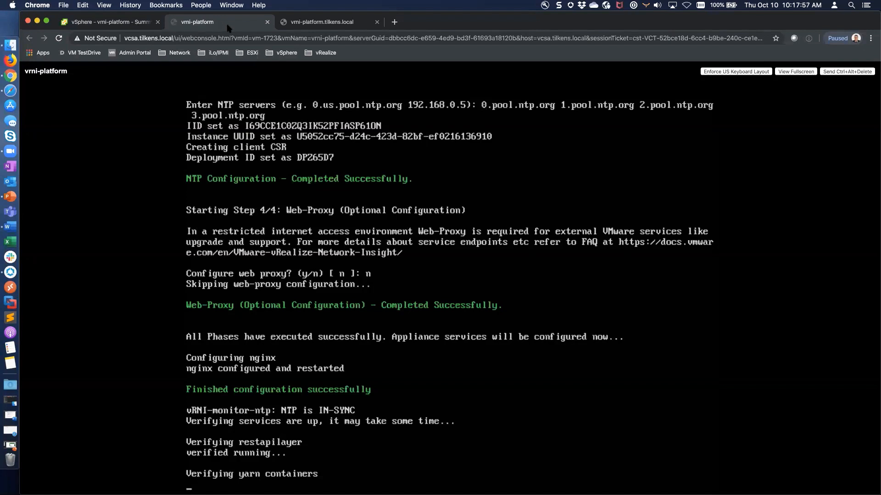
key(super+space)
text(terminal.app)
key(Return)
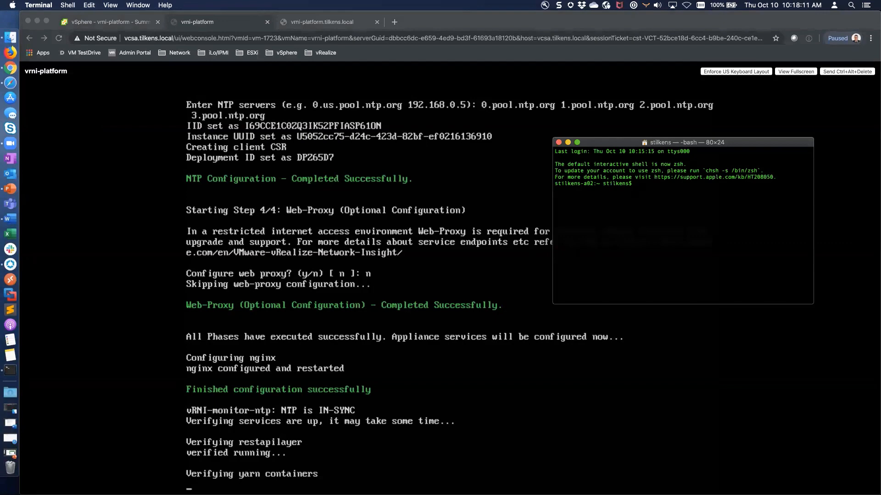
Review the vrni-platform VM summary's CPU and 1 TB Hard disk 1 details, then return to the console.
click(108, 23)
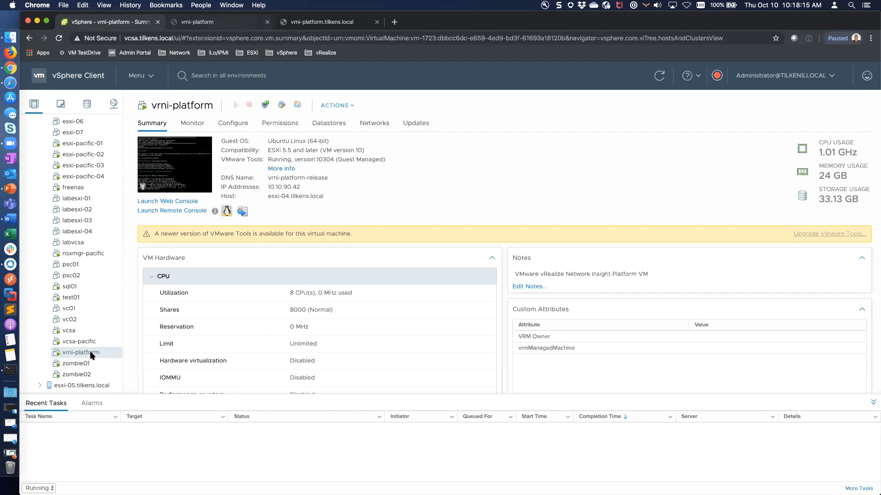
scroll(284, 371, down, 4)
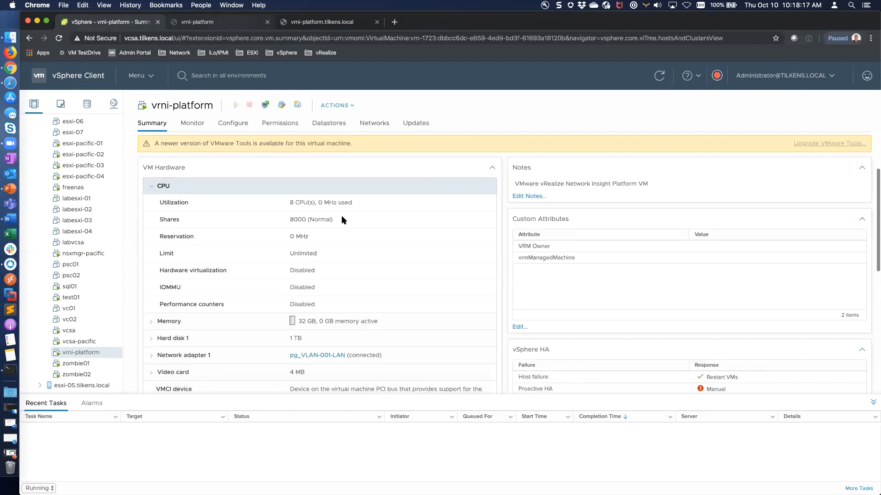
click(151, 188)
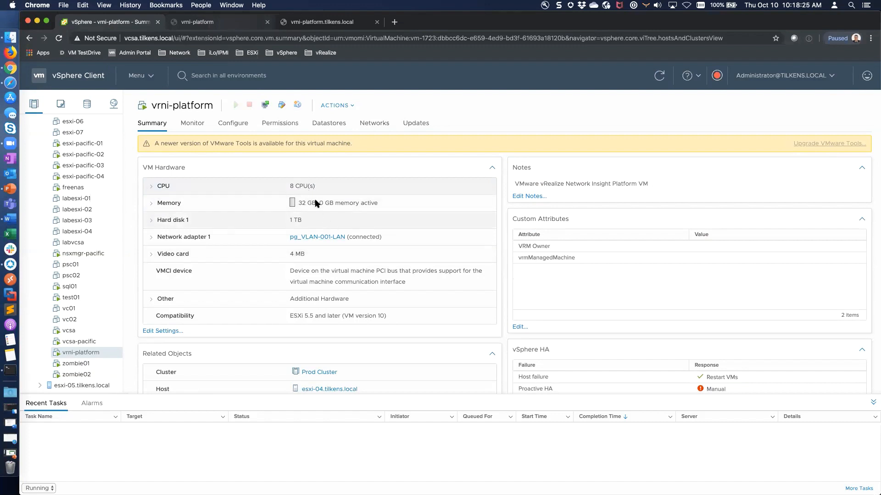
click(152, 221)
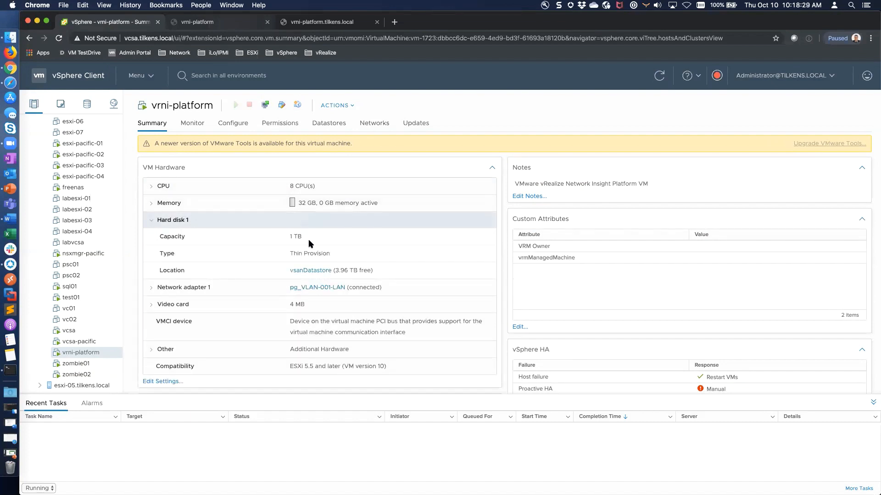
click(151, 220)
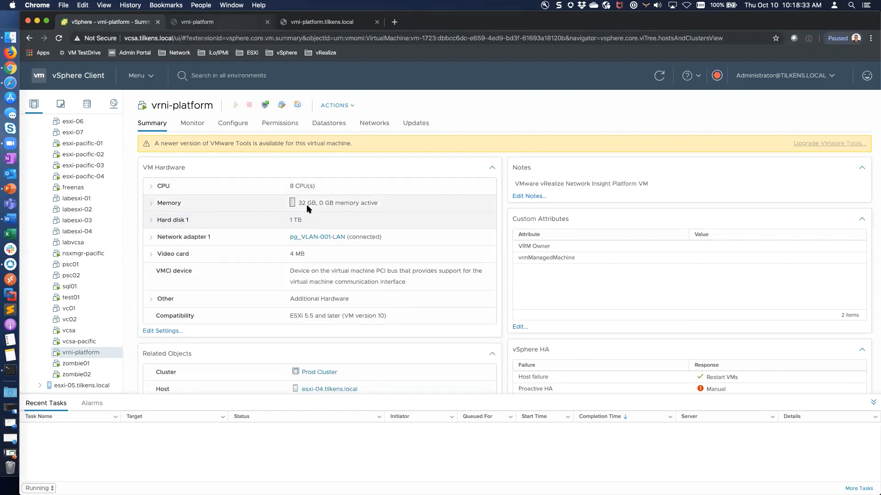
click(228, 22)
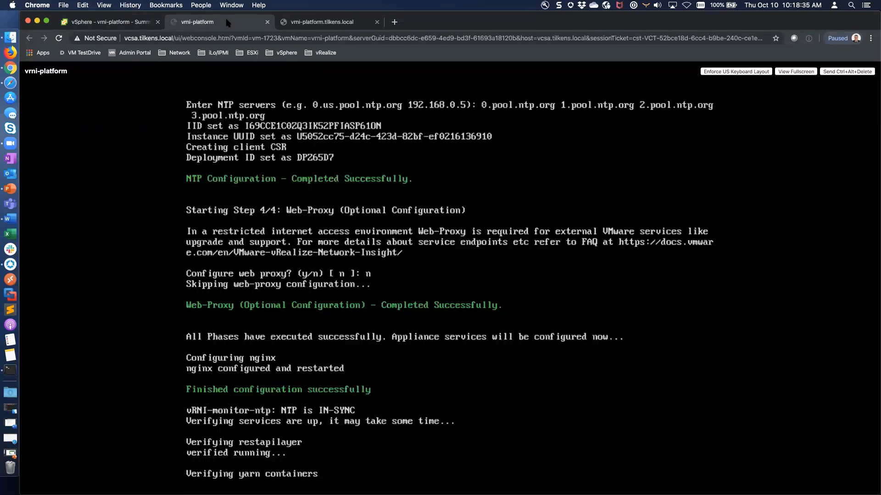
Reload the vrni-platform page so the license key form appears.
click(318, 22)
key(super+l)
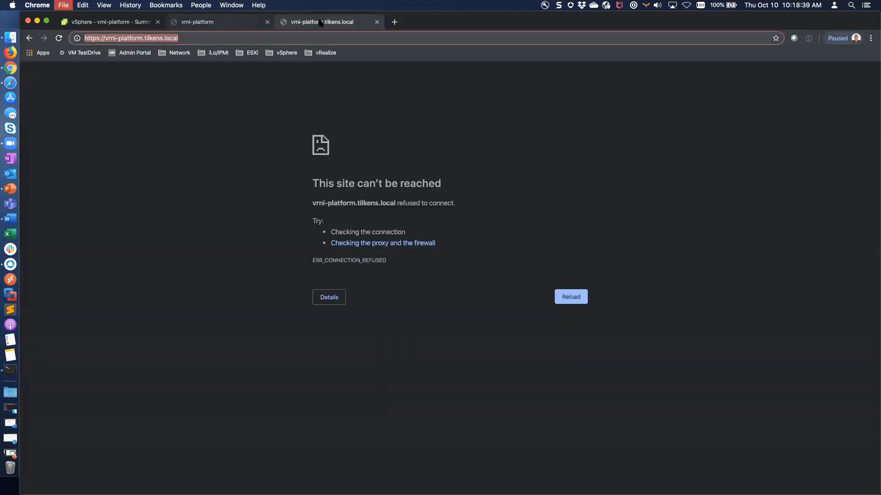
key(Return)
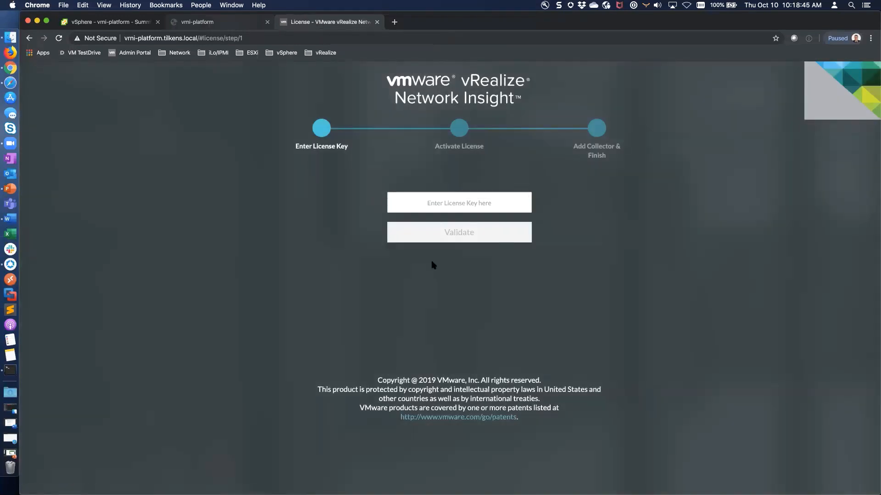
click(457, 203)
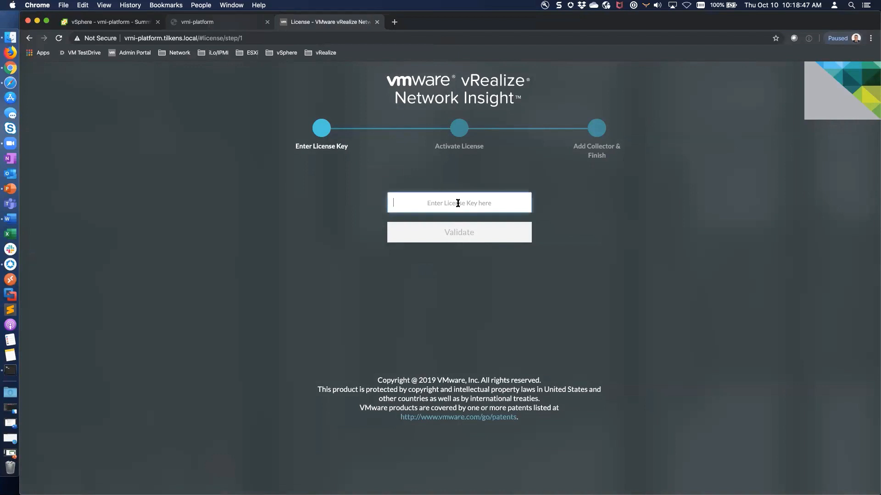
Copy the license key from the Stickies note, paste it and validate it.
key(super+space)
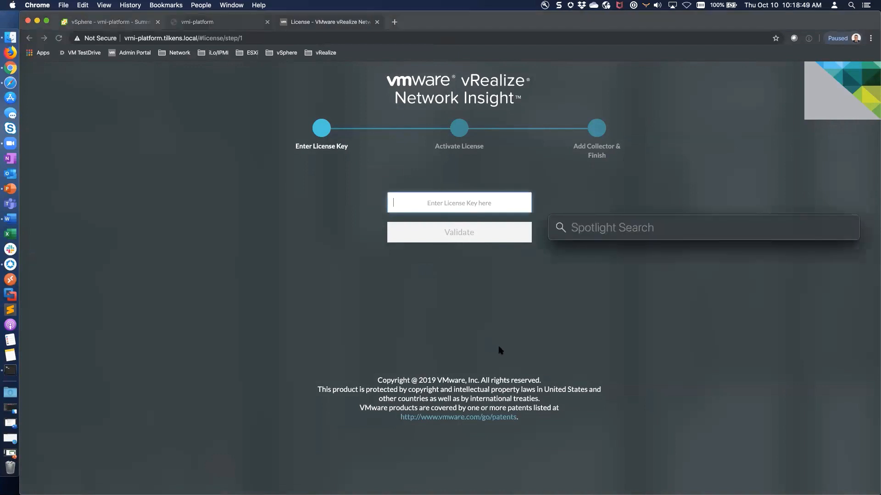
text(sys)
key(Return)
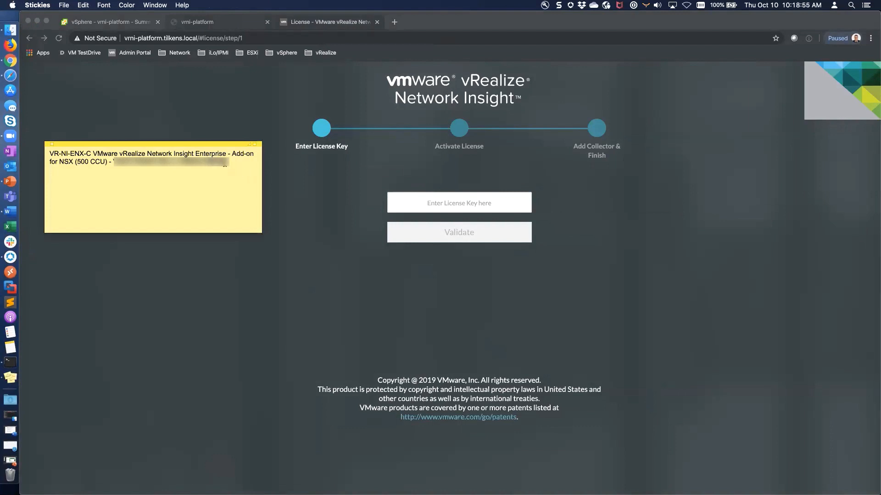
drag(225, 164, 113, 160)
key(cmd+q)
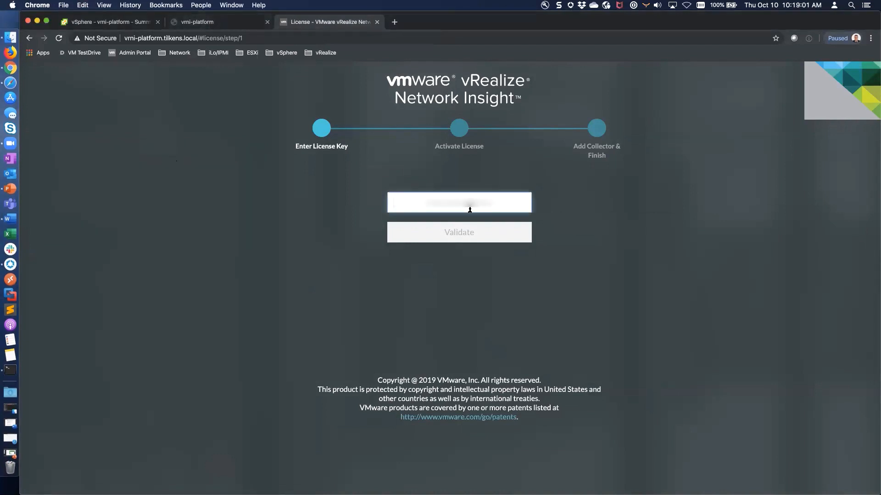
click(468, 204)
key(cmd+v)
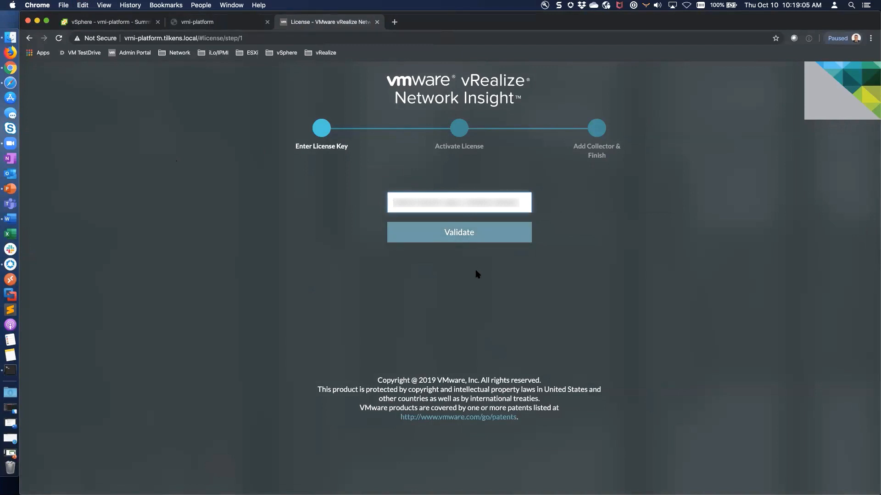
click(471, 234)
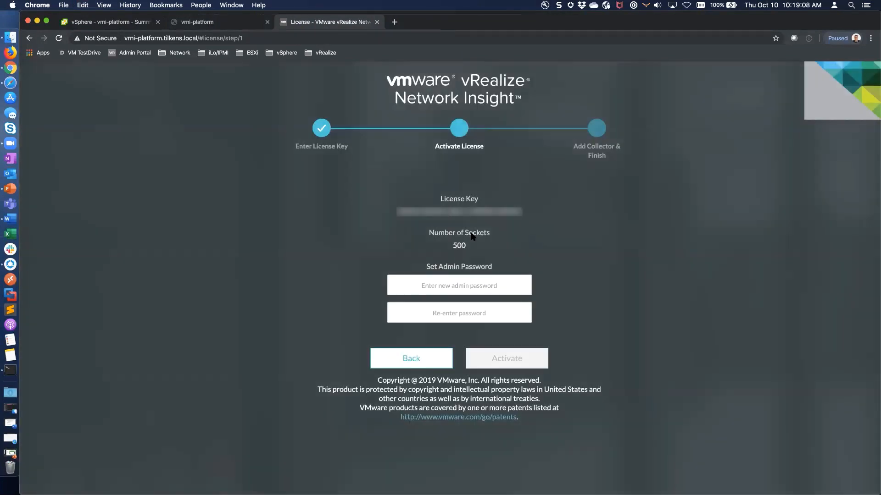
click(461, 286)
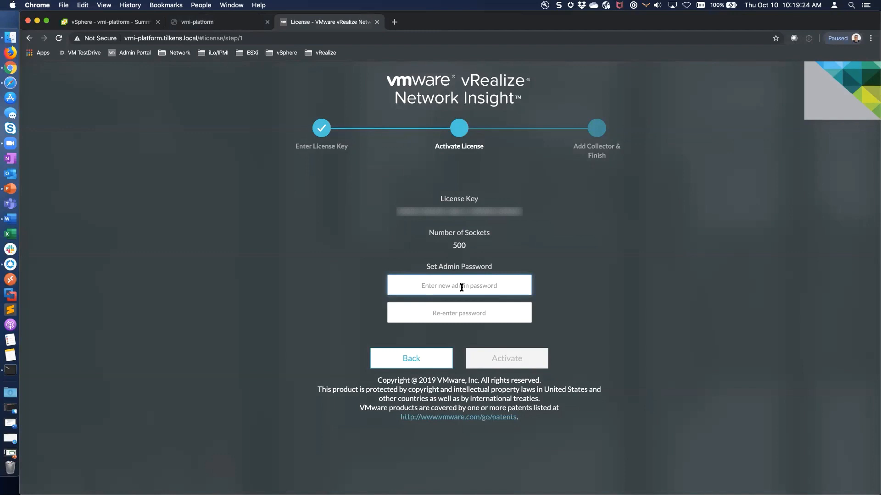
Enter and confirm the new admin password, then submit activation.
text(VMware1!)
key(Tab)
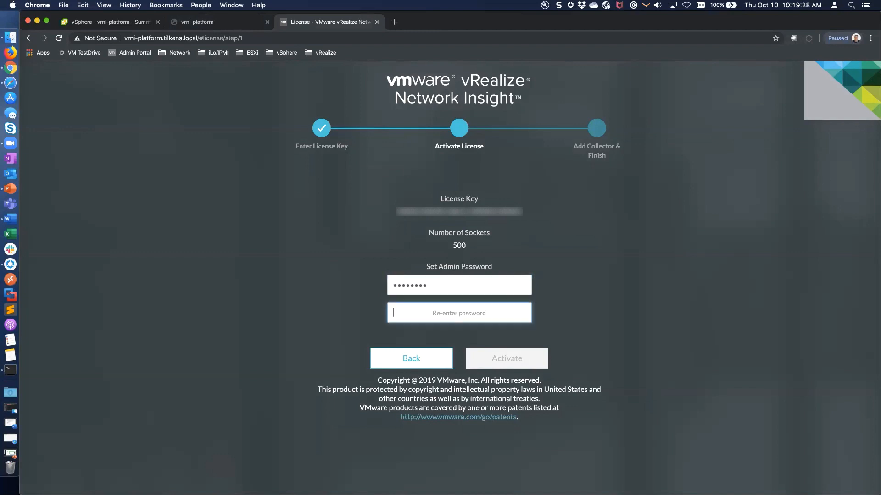
text(VMware1!)
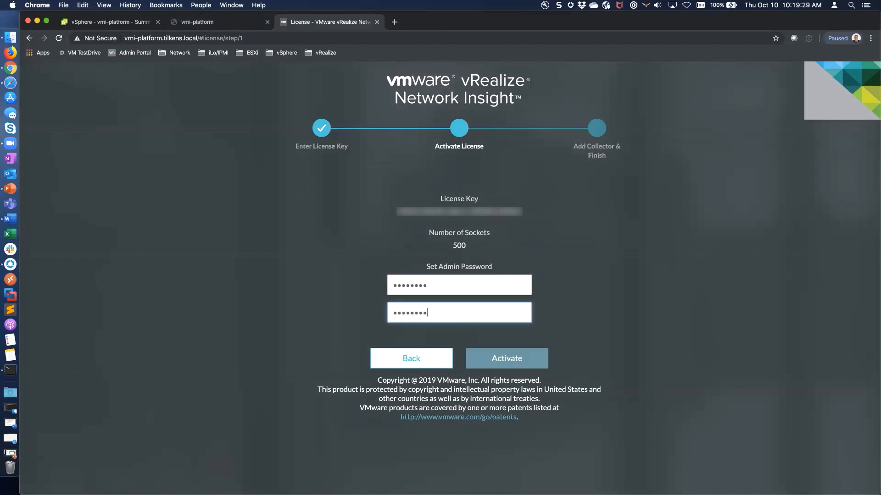
click(524, 356)
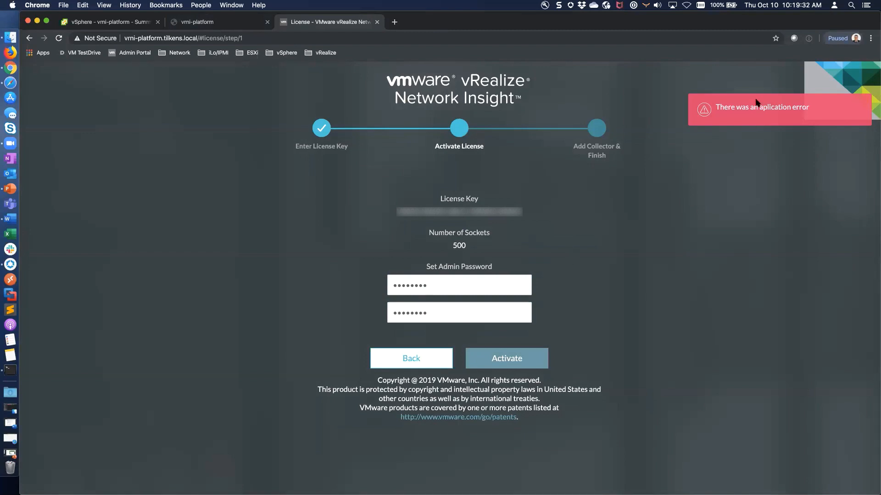
click(205, 22)
After the application error, retype both admin passwords, resubmit activation and watch the VM console.
click(329, 22)
double_click(454, 286)
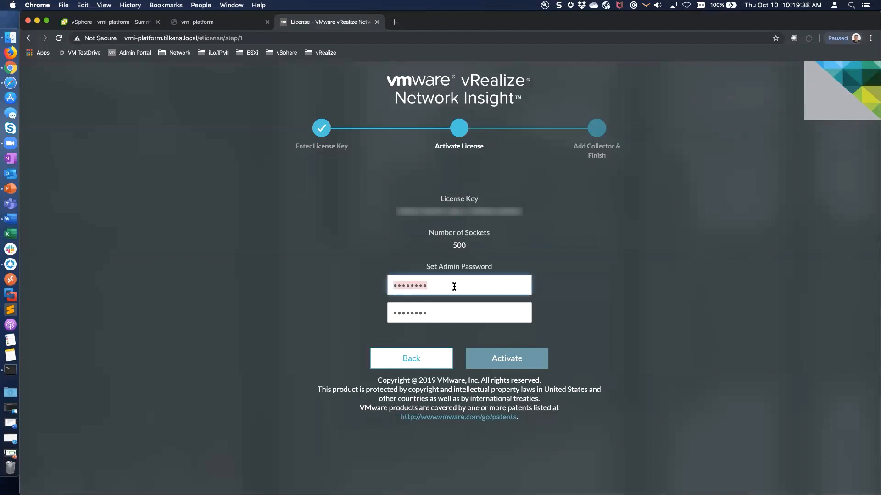
text(••••••••)
key(Tab)
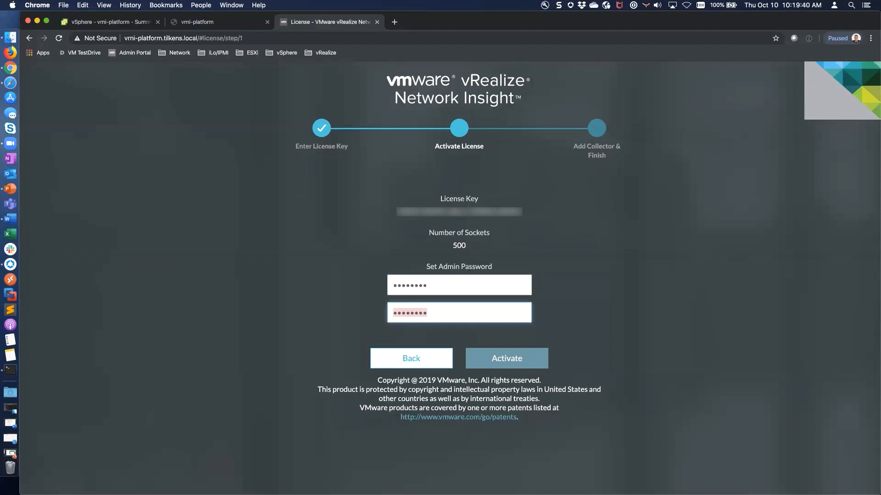
text(••••••••)
click(220, 22)
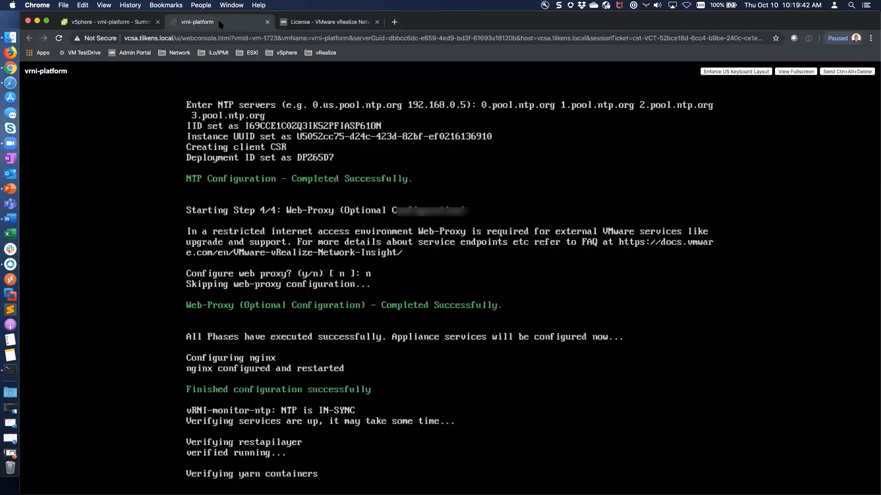
click(344, 23)
click(512, 358)
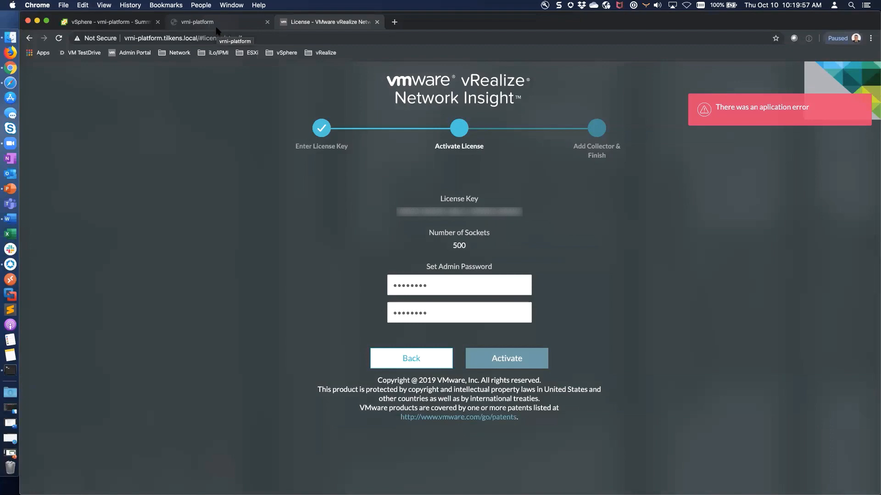
click(216, 28)
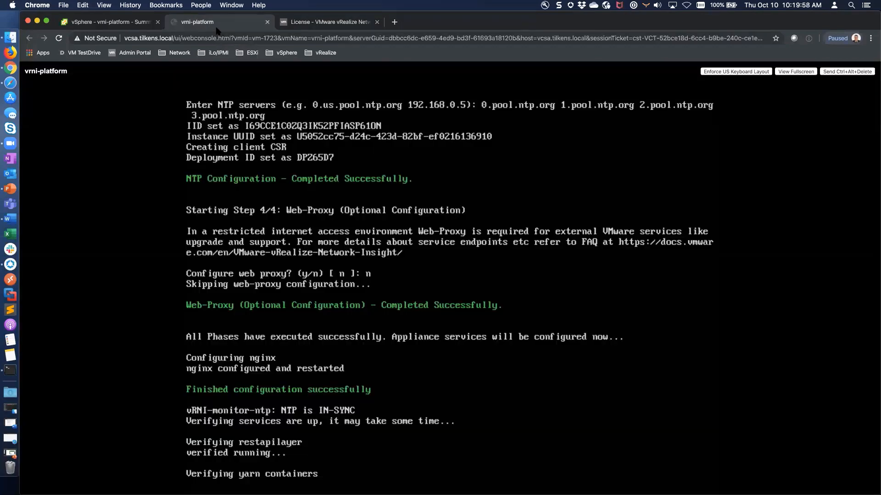
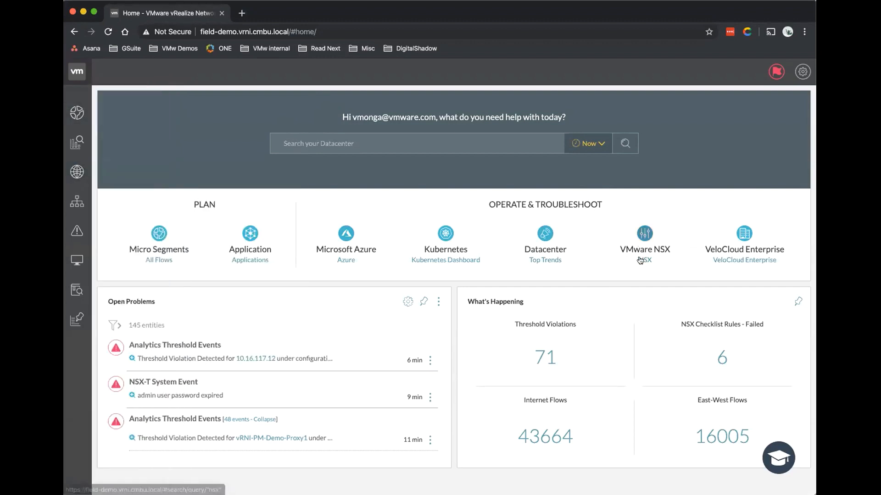
From the VMware NSX tile, open the nsx-north.vrni.cmbu.local NSX Manager dashboard.
click(642, 249)
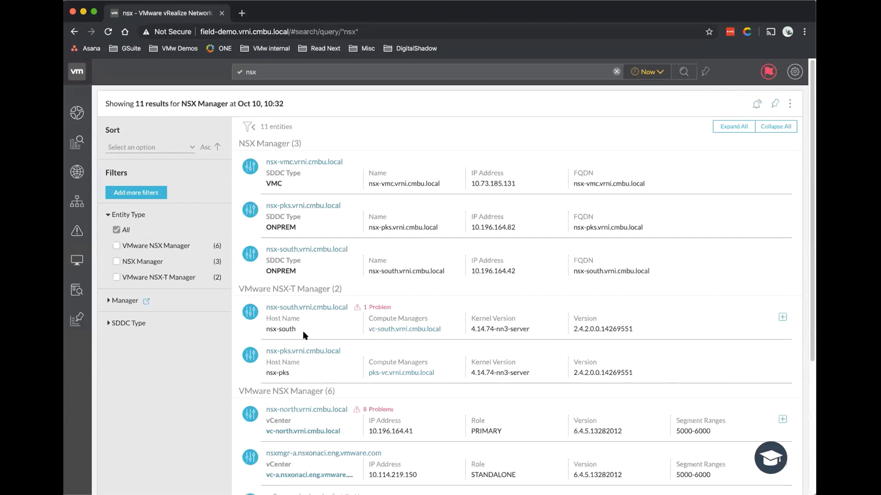
scroll(340, 330, down, 3)
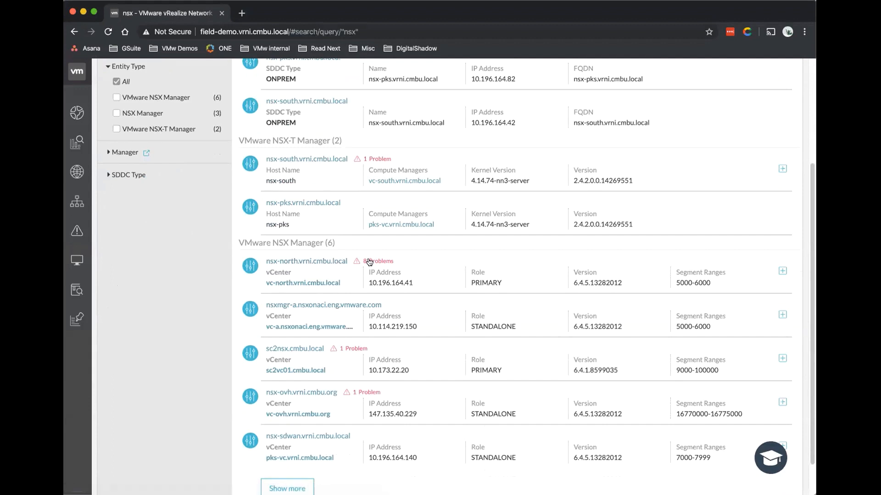
click(330, 283)
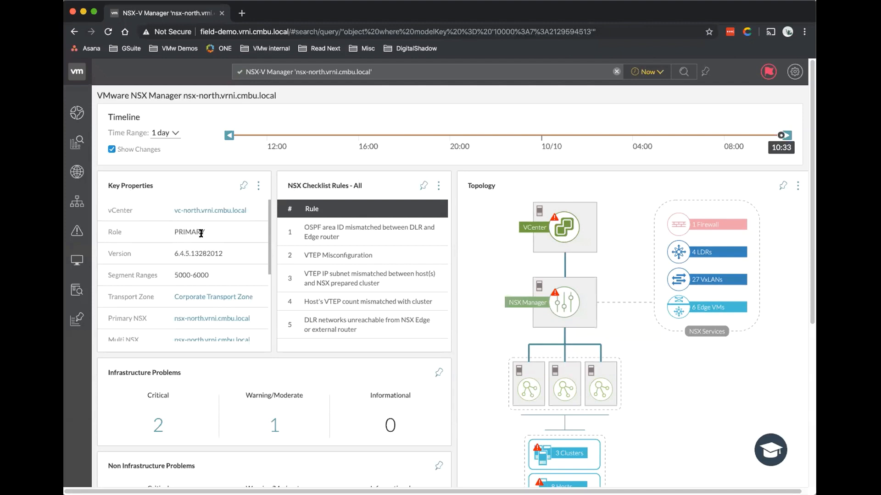
Review the manager's details, highlighting Role PRIMARY and Backups Enabled No.
mouse_move(202, 232)
mouse_down()
mouse_move(181, 230)
mouse_move(195, 237)
mouse_up()
scroll(182, 234, down, 1)
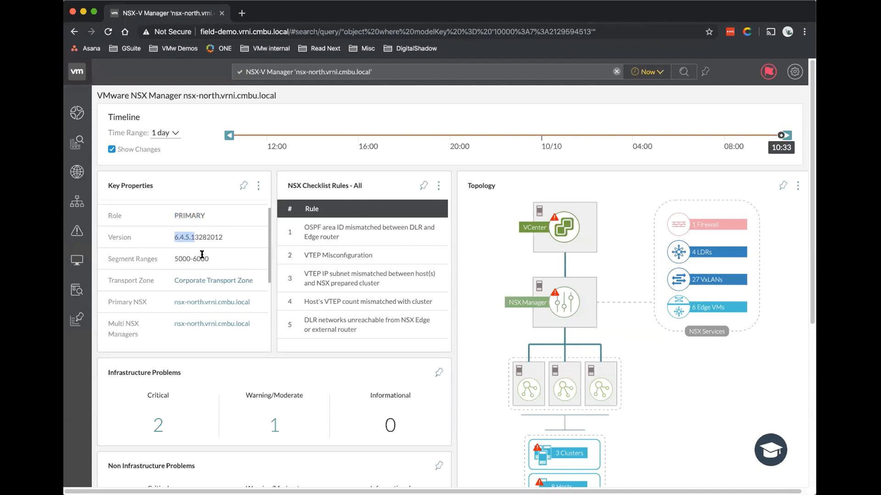
scroll(202, 260, down, 4)
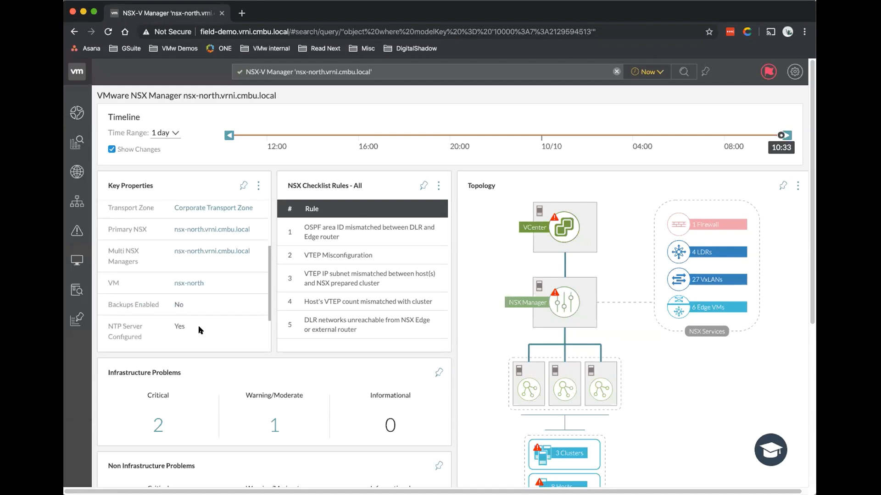
scroll(197, 325, down, 2)
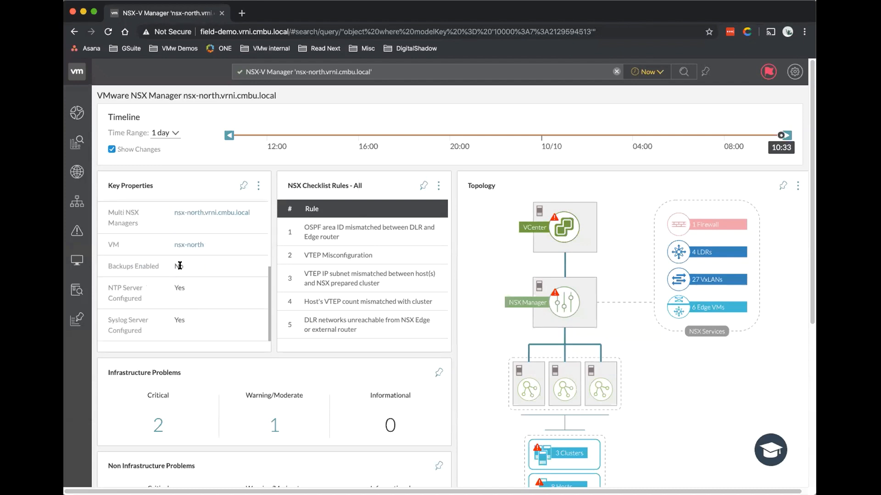
drag(107, 265, 186, 267)
click(220, 264)
drag(108, 266, 185, 266)
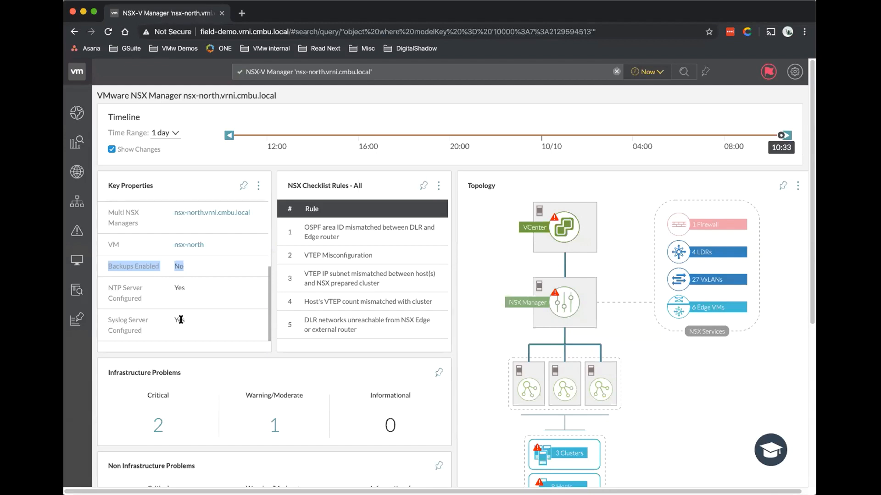
scroll(180, 320, down, 2)
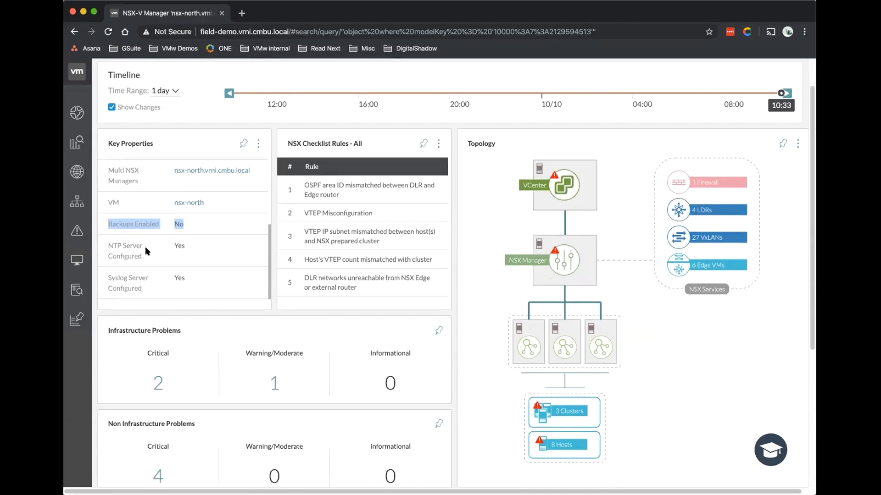
scroll(220, 281, up, 5)
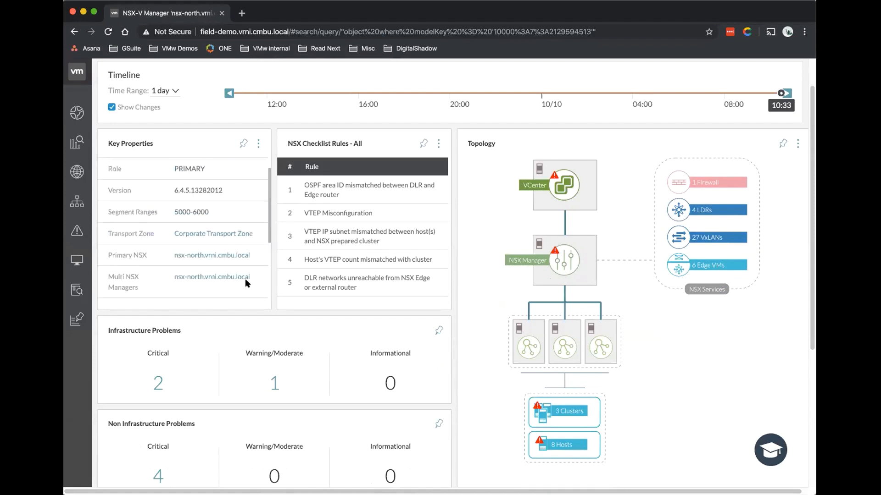
scroll(335, 243, up, 2)
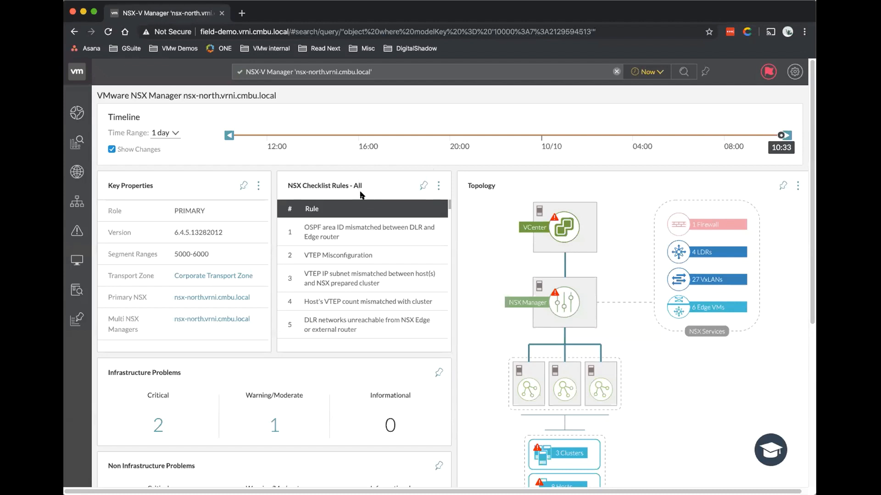
scroll(380, 286, down, 3)
scroll(381, 288, down, 15)
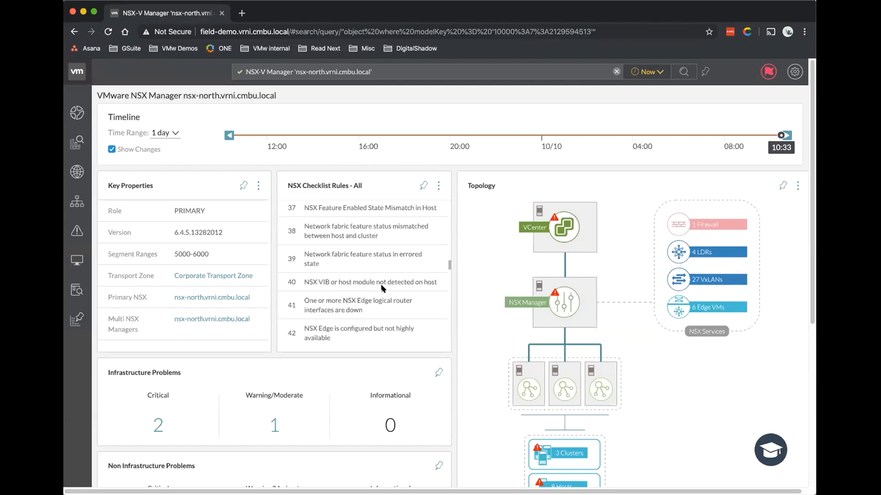
scroll(382, 288, down, 20)
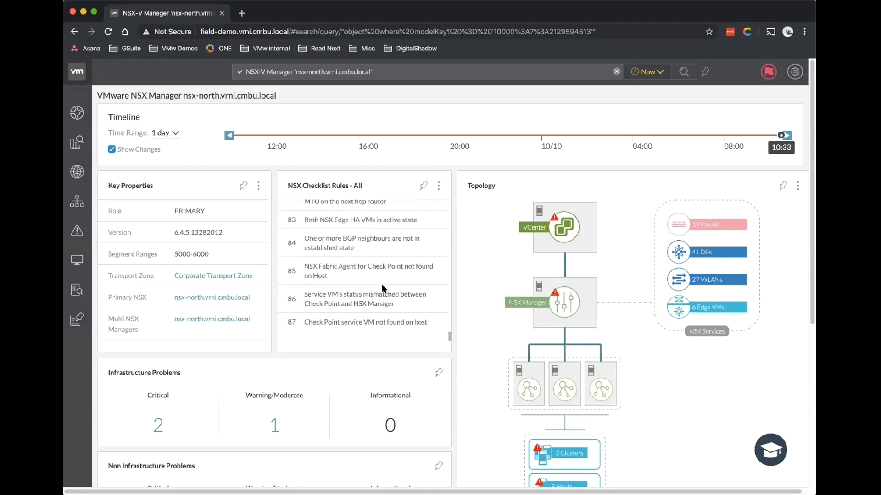
scroll(384, 289, up, 20)
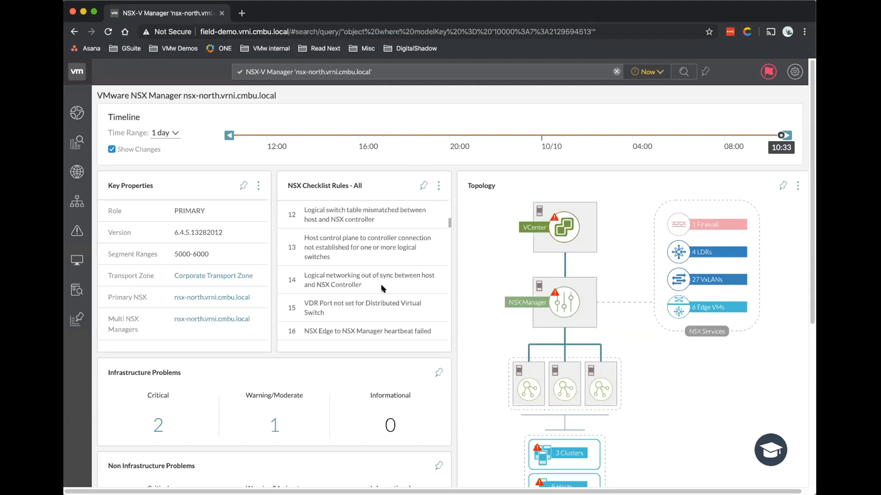
scroll(249, 358, down, 3)
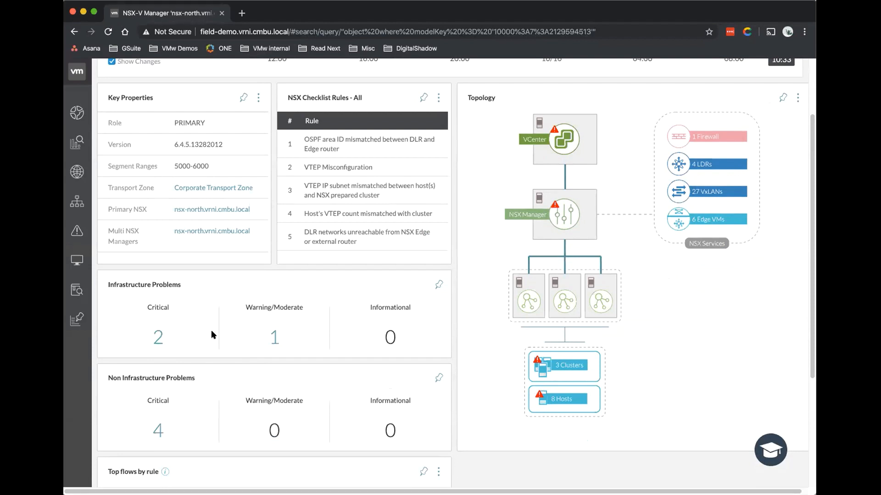
scroll(216, 337, down, 1)
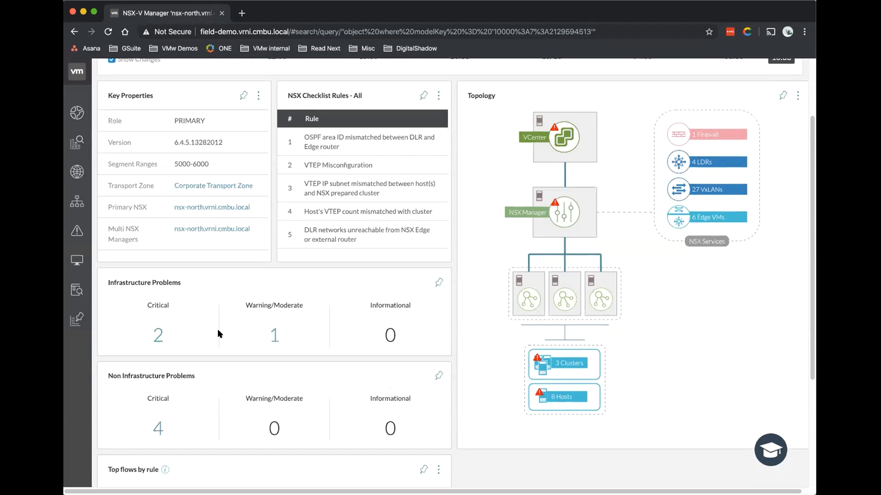
scroll(143, 263, down, 2)
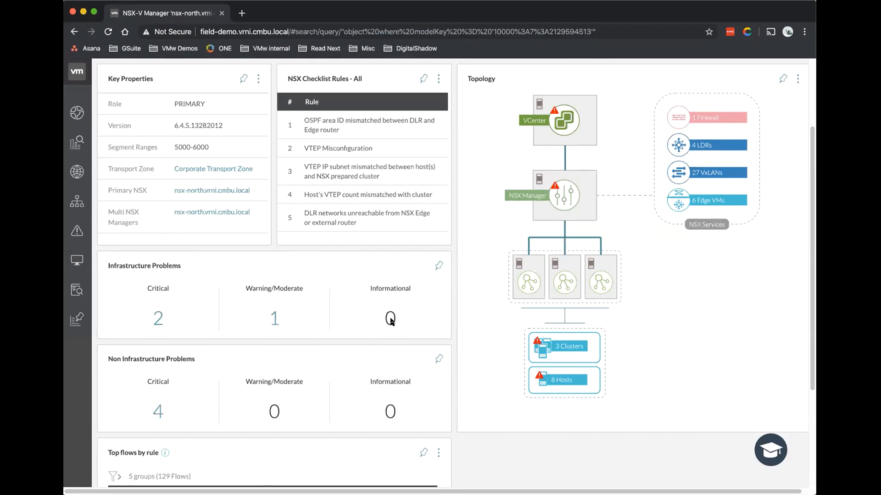
scroll(390, 321, up, 1)
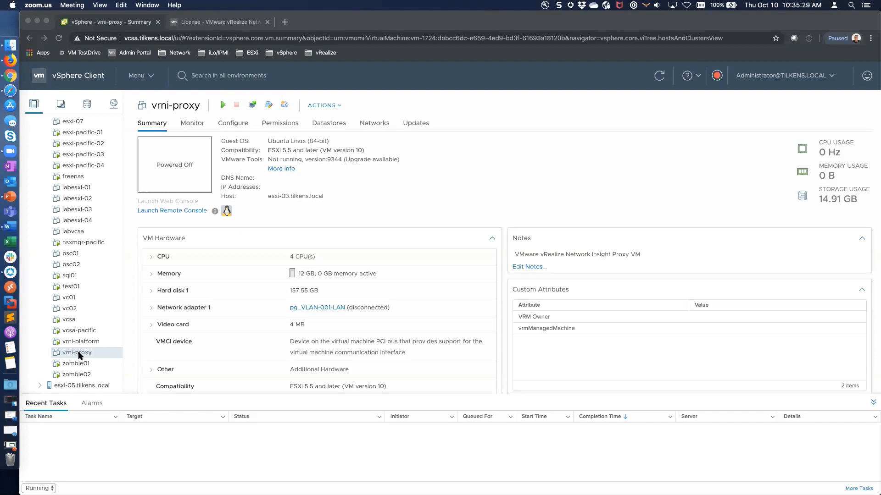
Power on the vrni-proxy VM and launch its web console.
click(222, 106)
click(224, 106)
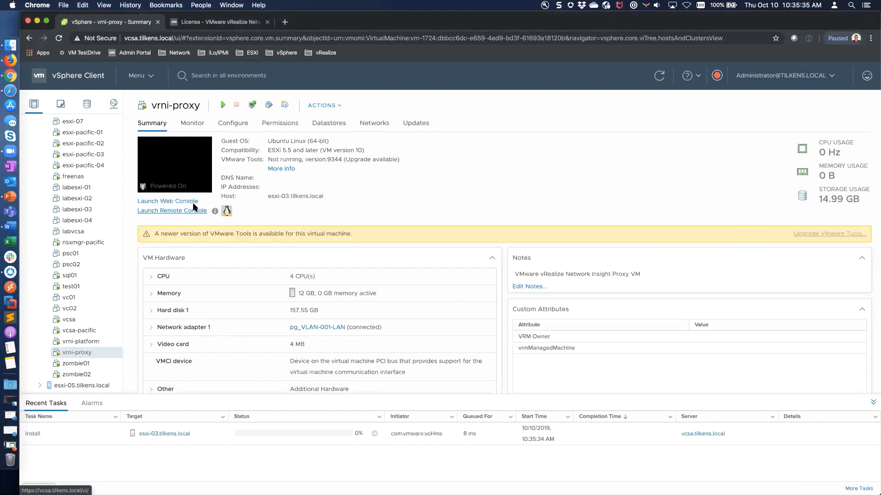
click(189, 202)
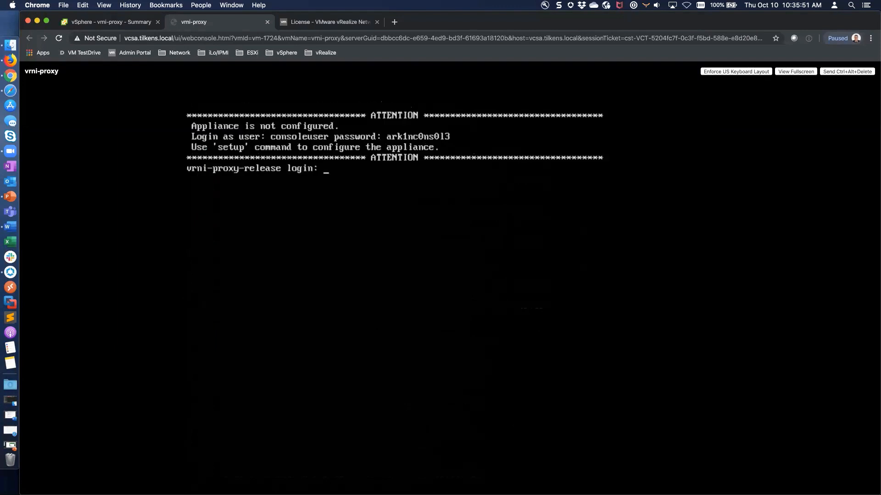
Log in to the console as consoleuser and start the appliance setup.
text(consoleuser)
key(Return)
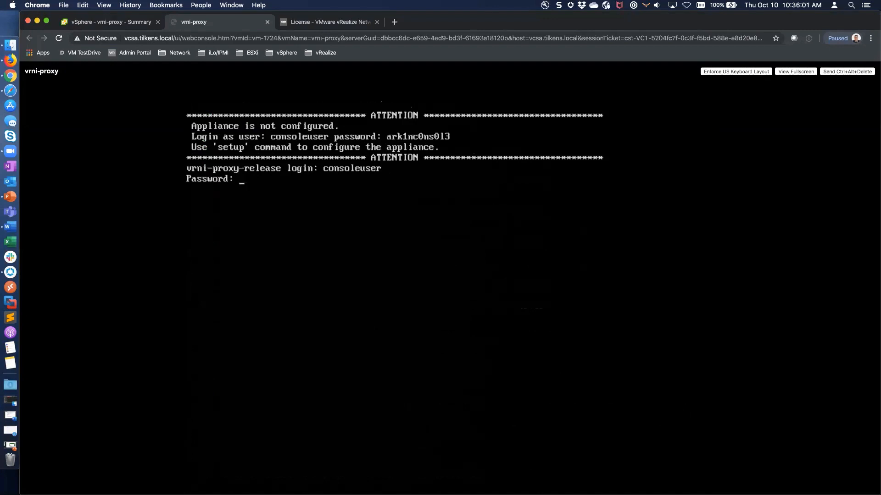
key(Return)
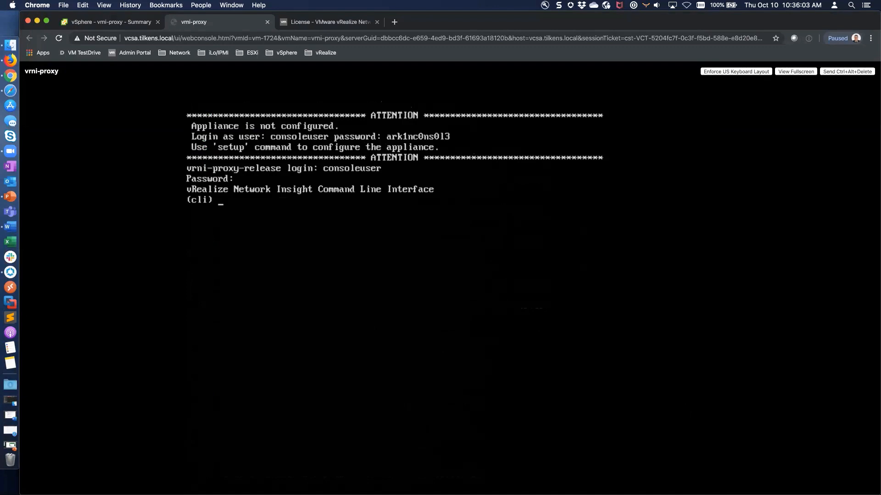
text(setup)
key(Return)
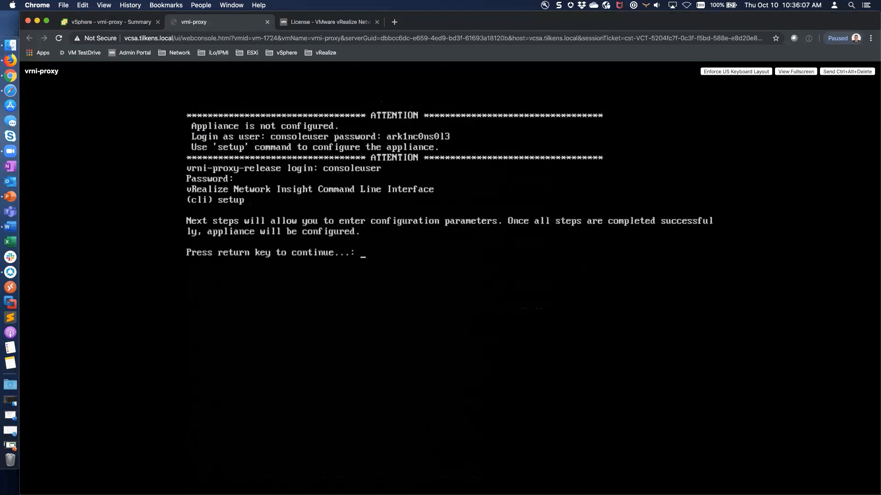
key(Return)
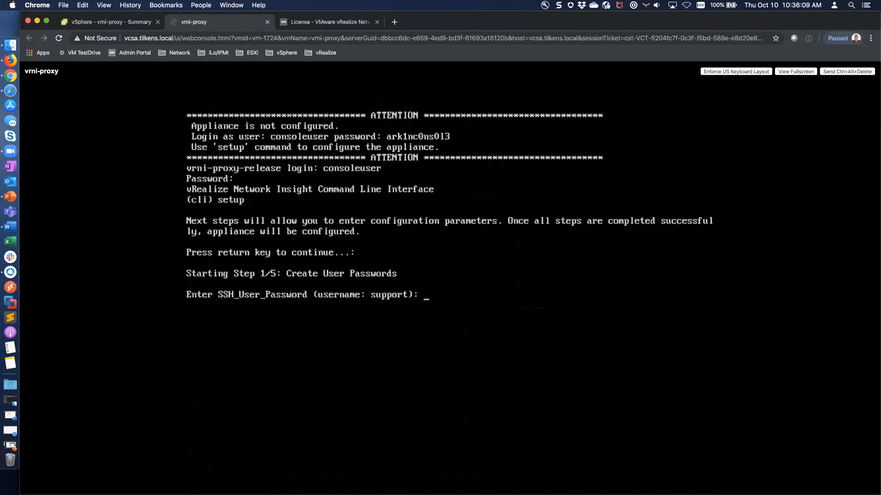
Enter and confirm the SSH user and CLI user passwords.
key(Return)
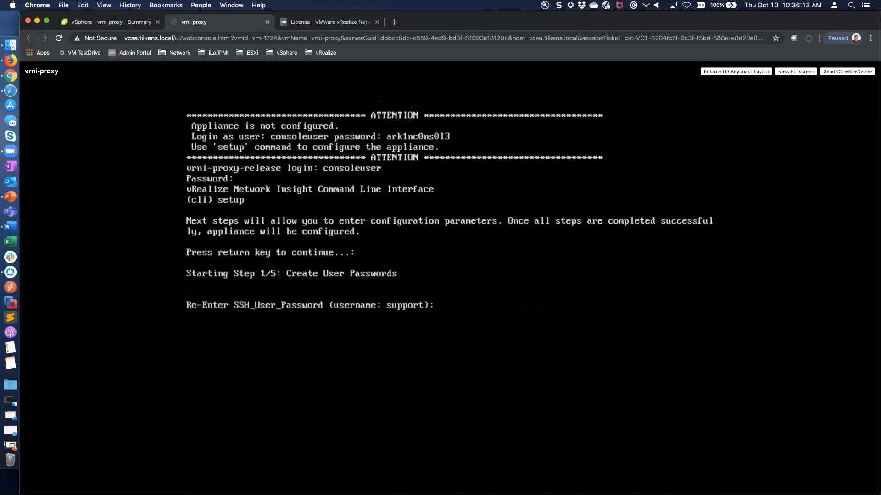
key(Return)
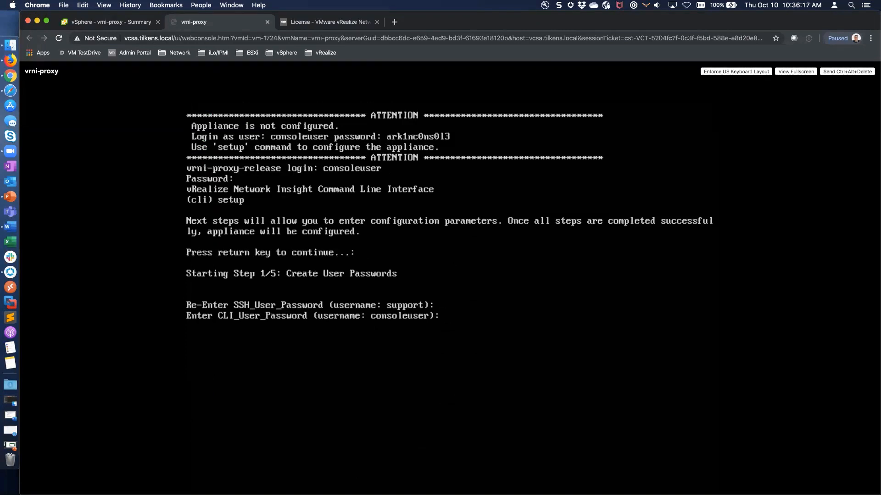
key(Return)
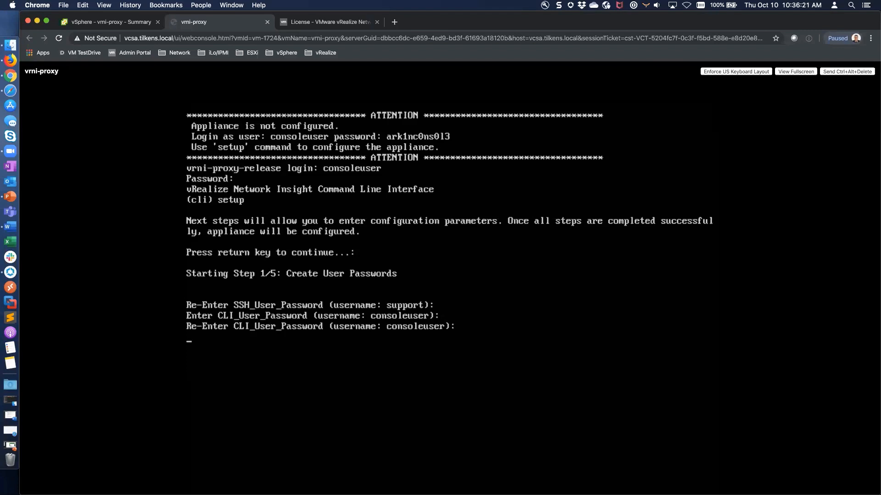
key(Return)
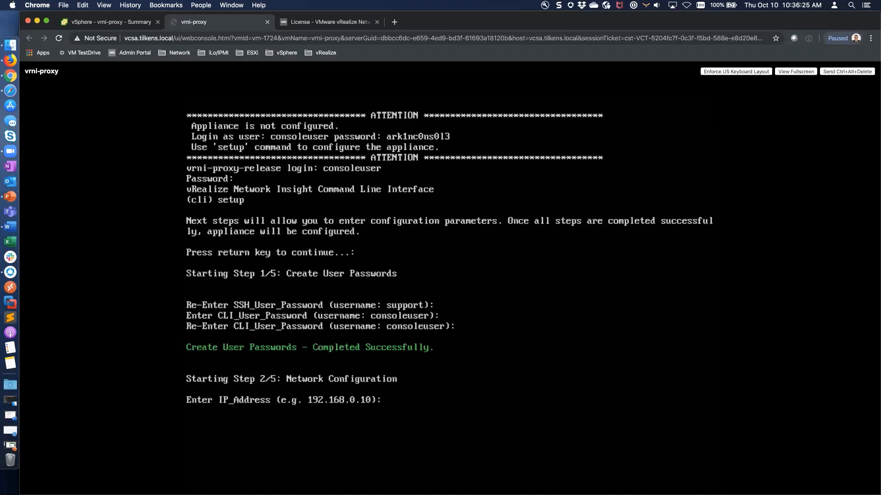
Set IP 10.10.90.43, netmask 255.255.255.0, gateway 10.10.90.1, DNS 10.10.90.30 and 10.10.90.41.
text(10.10.90.43)
key(Return)
text(255.255255.0): 2)
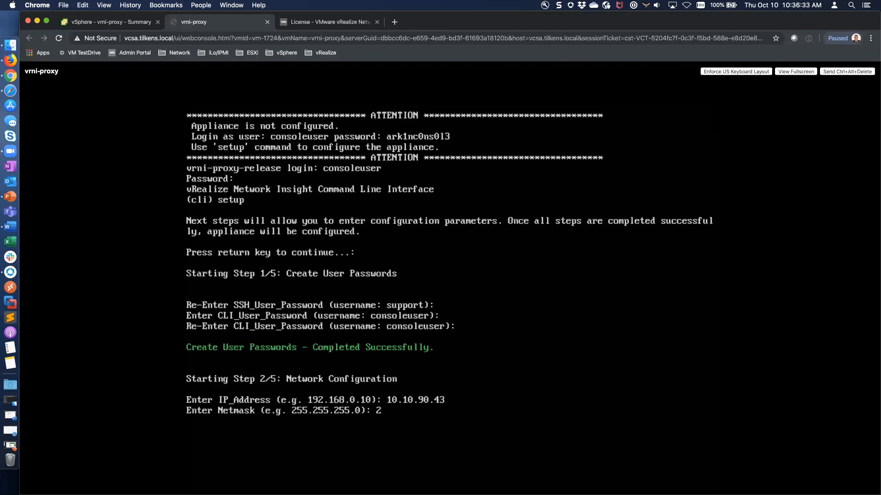
key(BackSpace)
key(BackSpace)
text(.255.0)
key(Return)
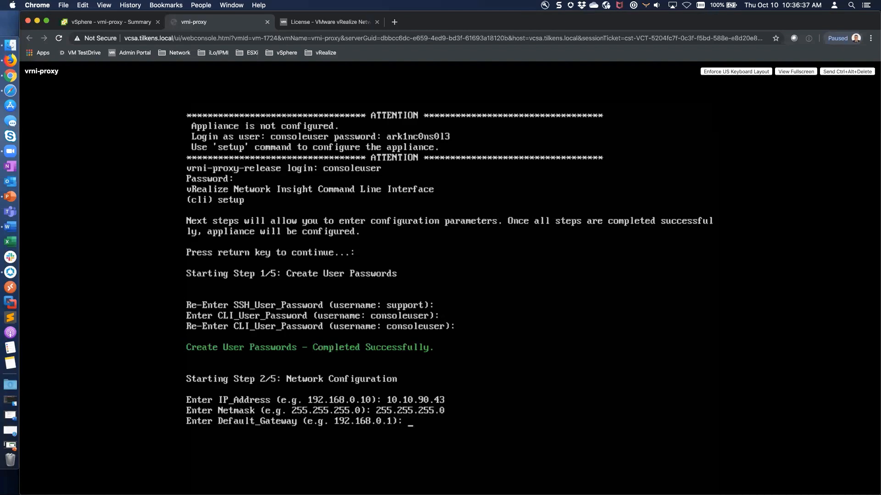
text(10.10.90.1)
key(Return)
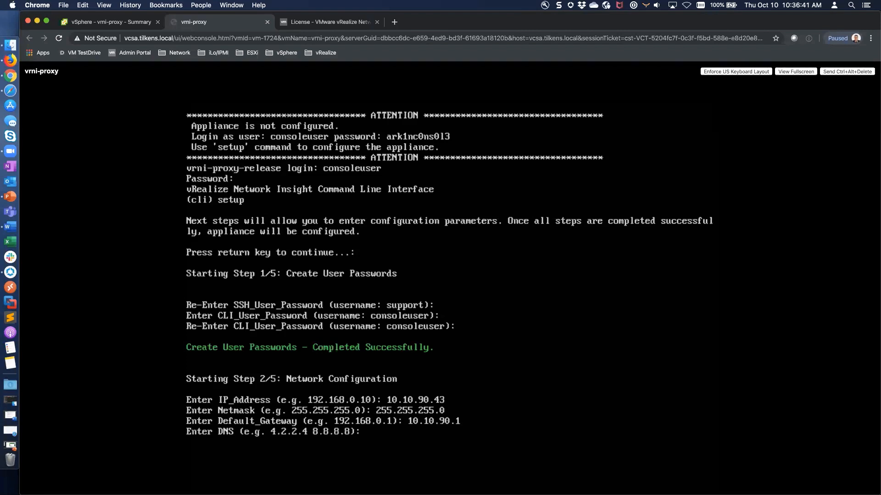
text(10.10.90.30 10.10.90.41)
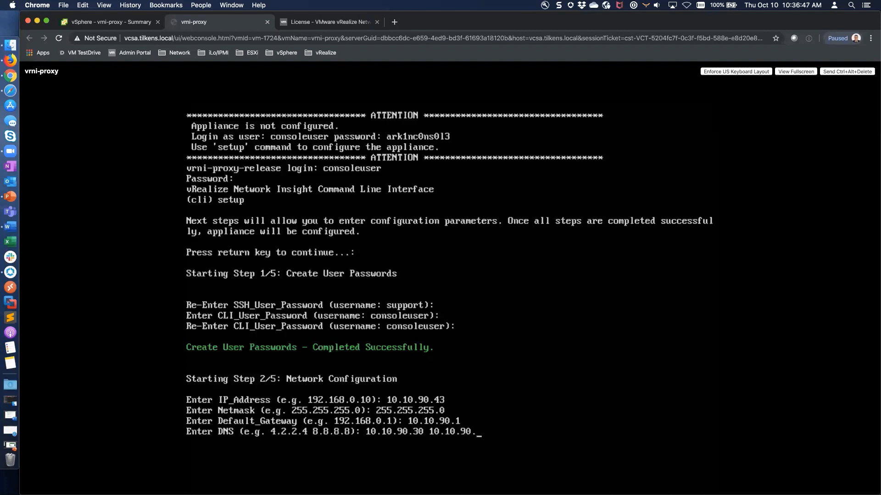
key(Return)
Enter tilkens.local as the search domain and confirm saving the network configuration.
text(tilkens.local)
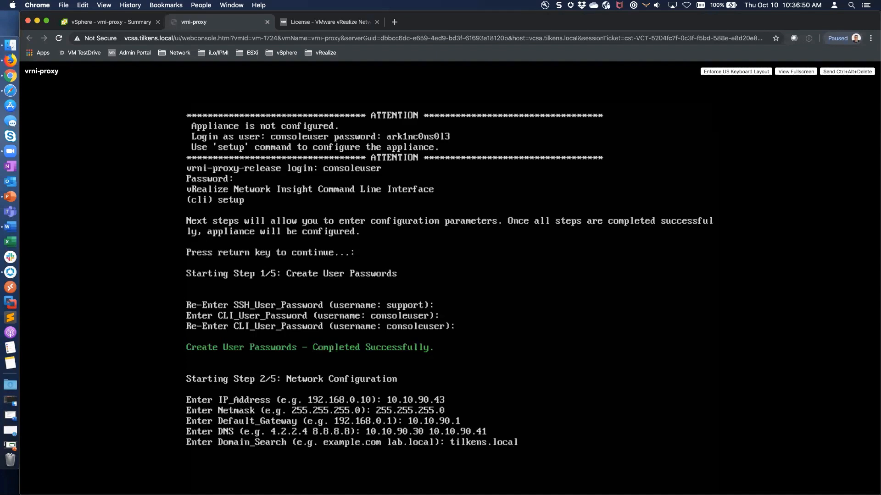
key(Return)
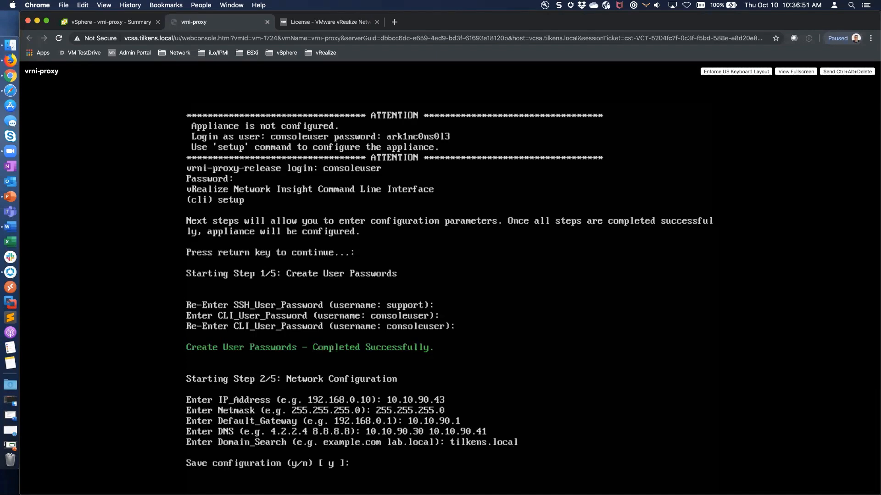
text(y)
key(Return)
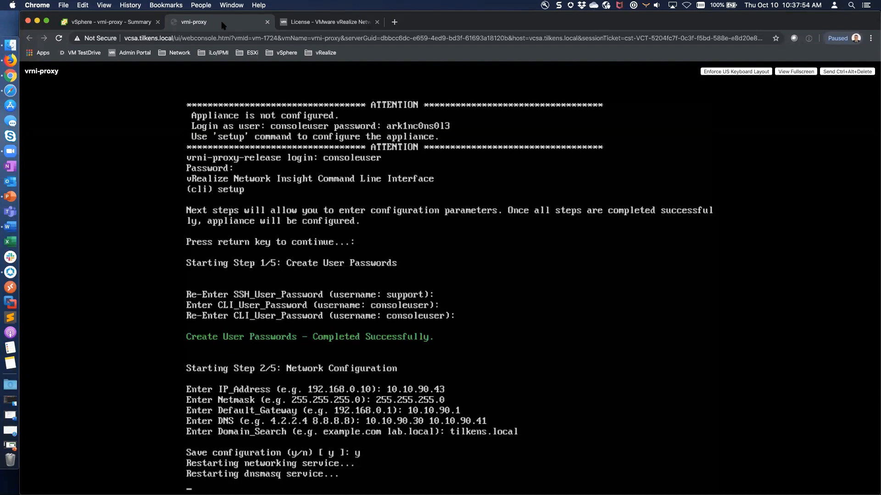
Ping 10.10.90.43 from Terminal, then return to the proxy console in Chrome.
key(super+space)
text(terminal)
key(Return)
text(ping )
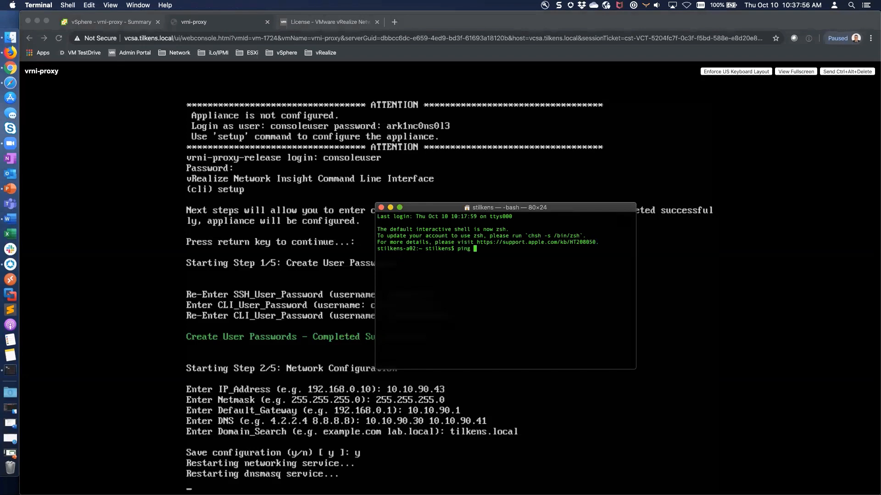
text(10.10.90.)
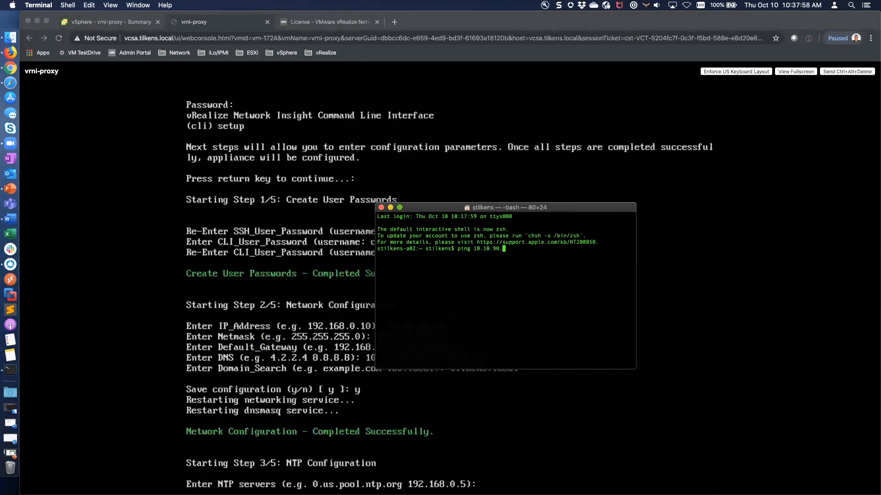
text(43)
key(Return)
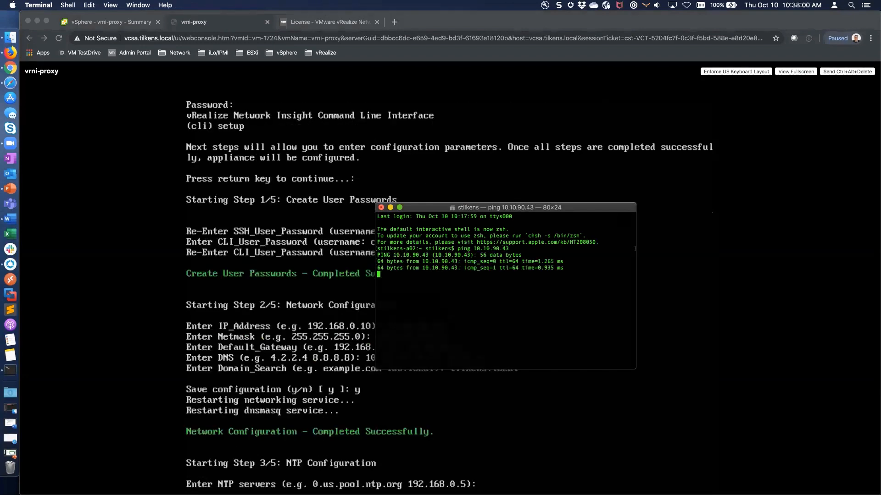
click(222, 25)
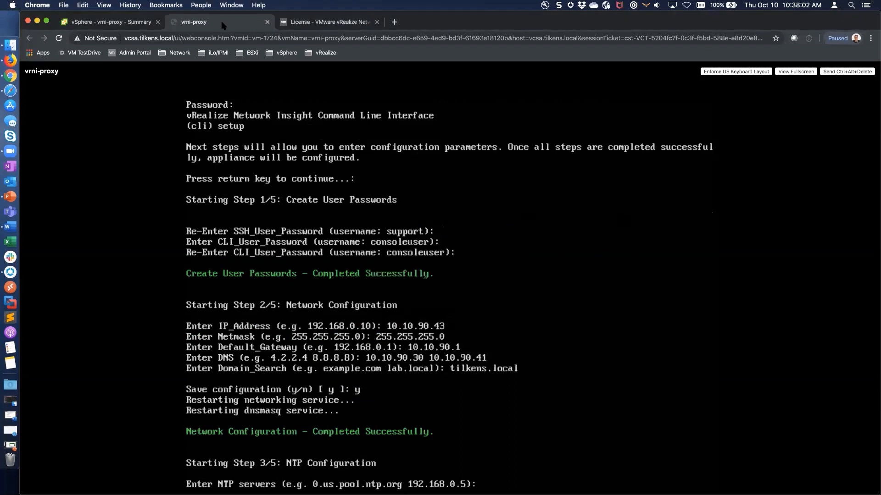
Enter NTP servers 0.pool.ntp.org through 3.pool.ntp.org and answer n to web-proxy configuration.
text(0.pool.ntp.org 1.)
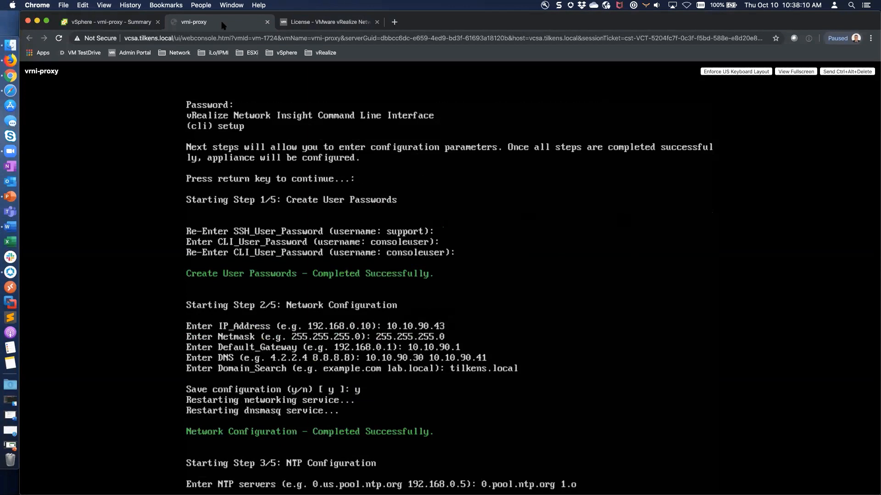
text(pool.ntp.org 2.pool.ntp.org 3)
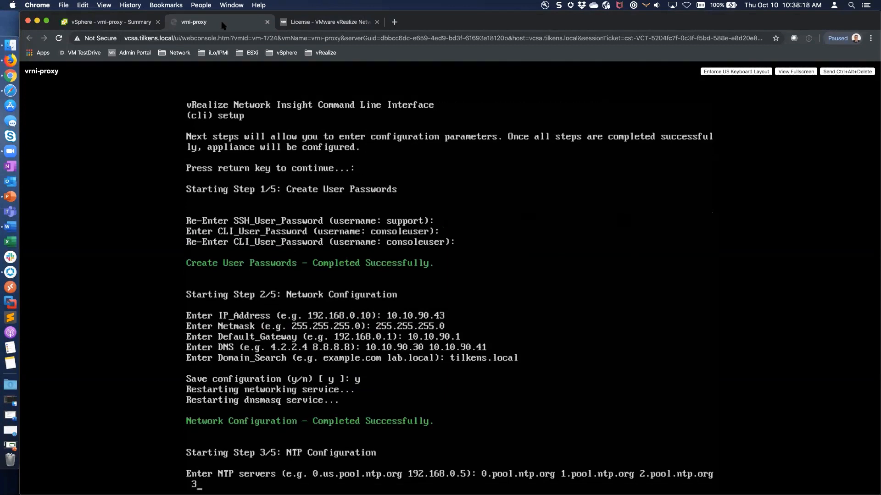
text(.pool.ntp.org)
key(Return)
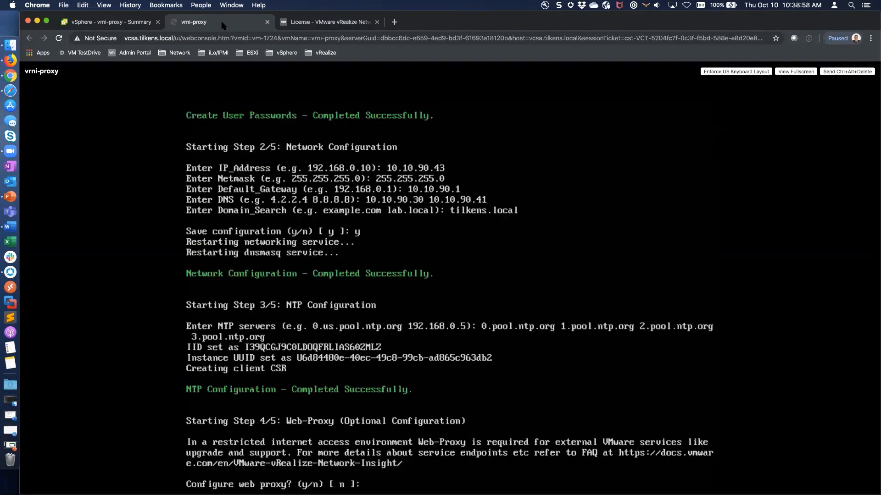
text(n)
key(Return)
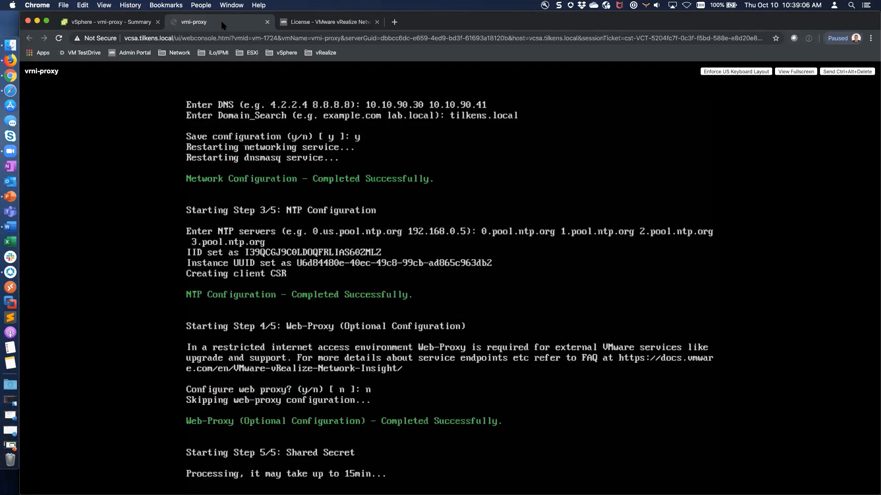
click(328, 23)
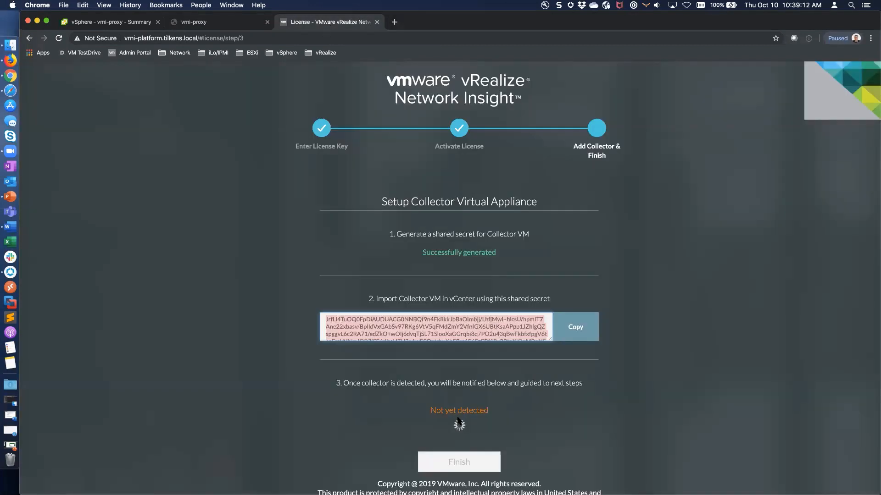
click(204, 24)
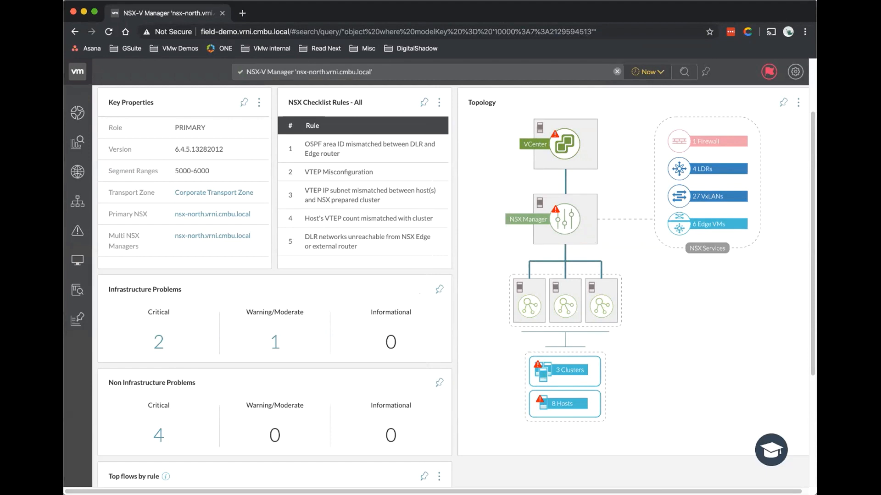
Return to the browser and scroll through the nsx-north NSX-V Manager dashboard panels.
key(super+Tab)
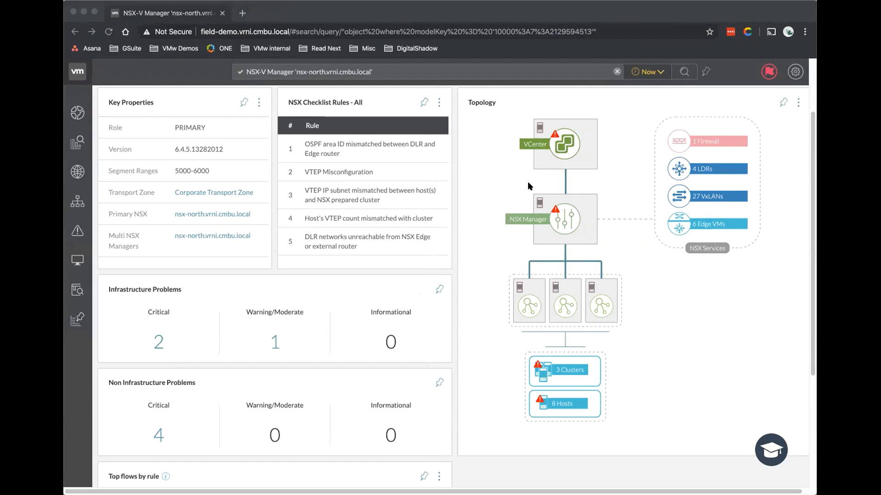
click(486, 162)
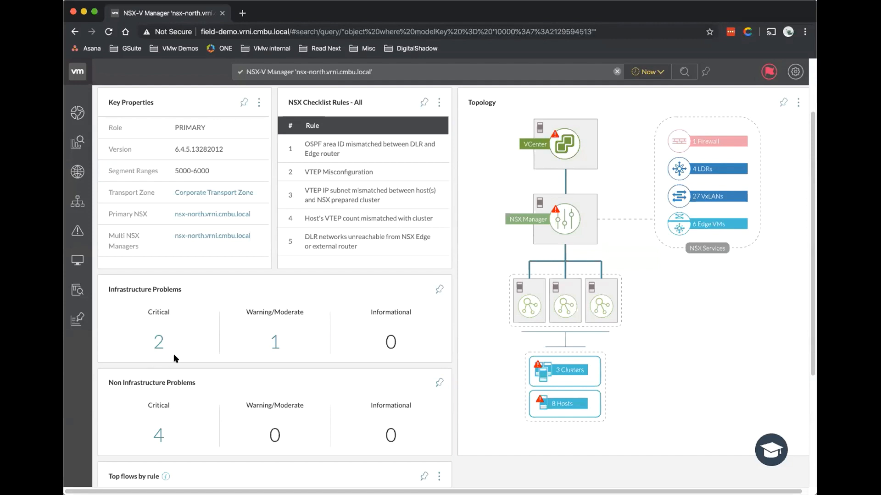
scroll(173, 353, down, 1)
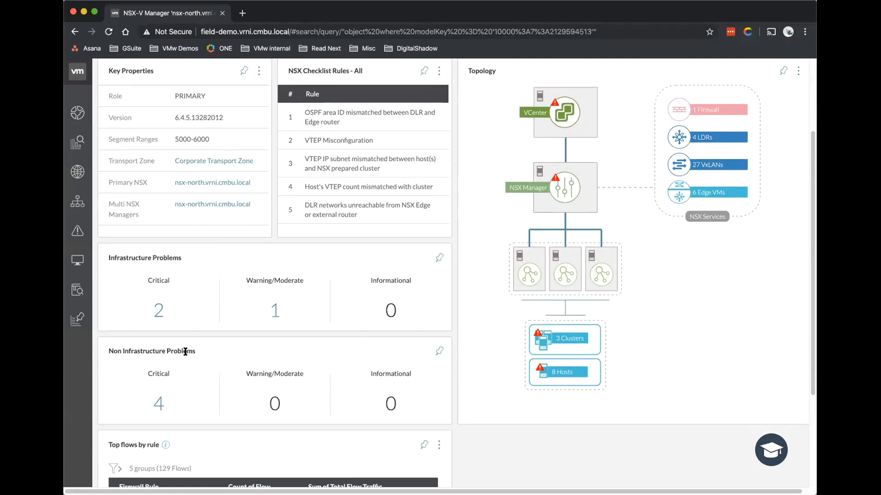
scroll(185, 352, up, 2)
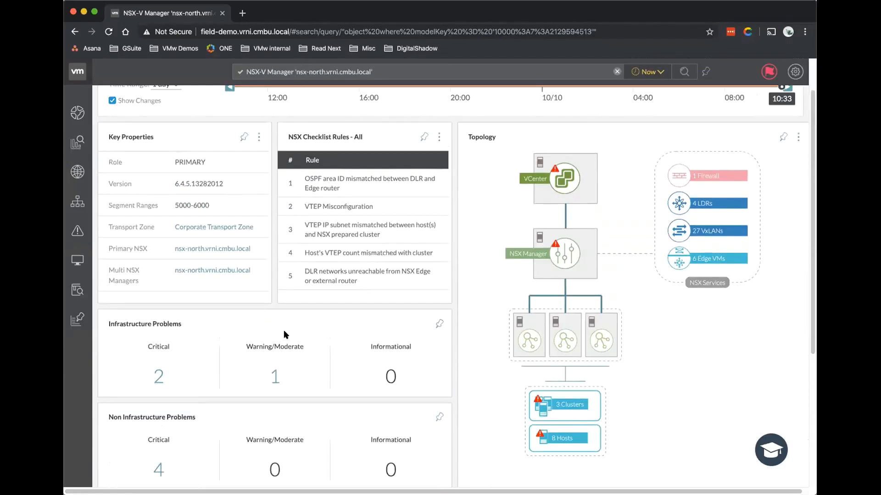
scroll(284, 330, down, 1)
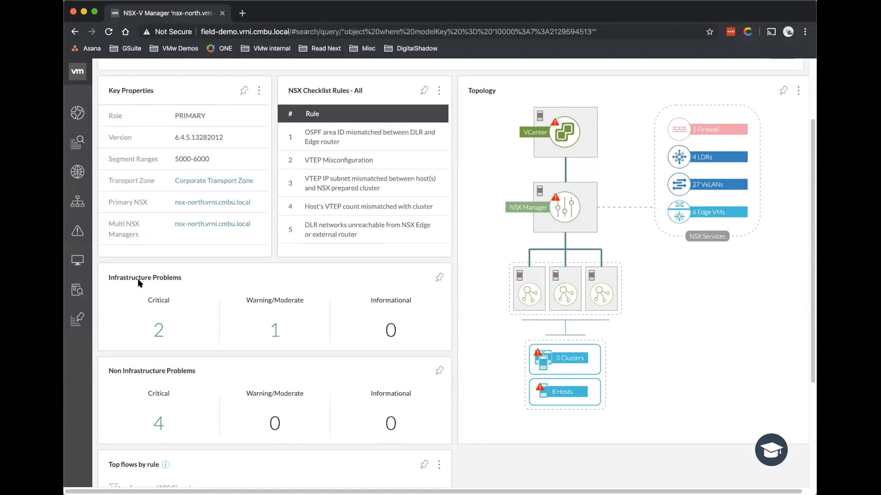
drag(180, 277, 145, 278)
drag(111, 370, 162, 374)
click(205, 385)
click(159, 339)
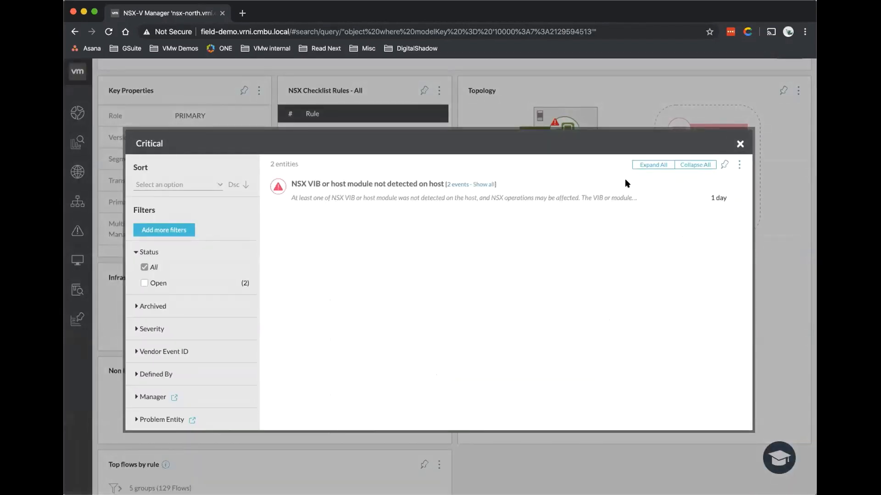
click(653, 165)
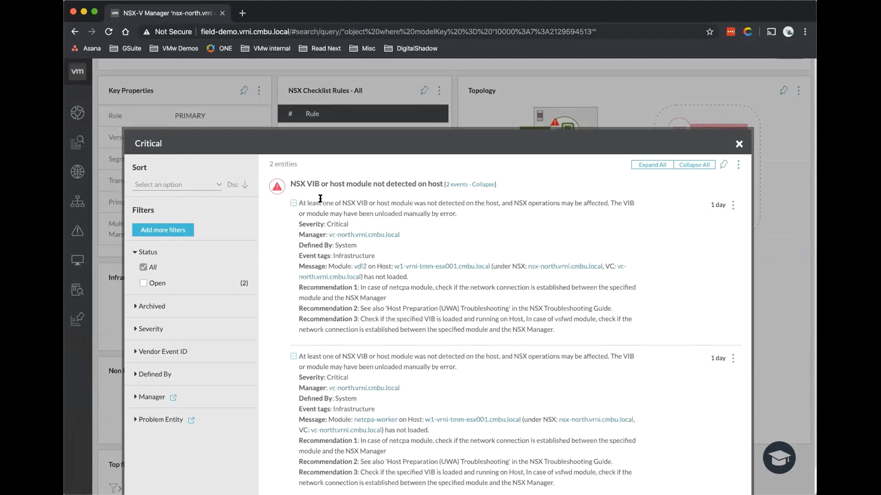
scroll(320, 198, down, 1)
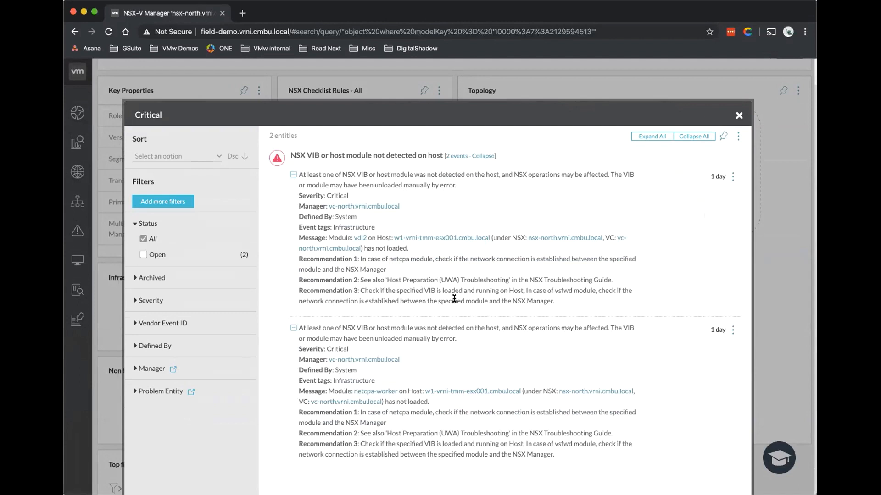
click(736, 118)
scroll(322, 346, down, 1)
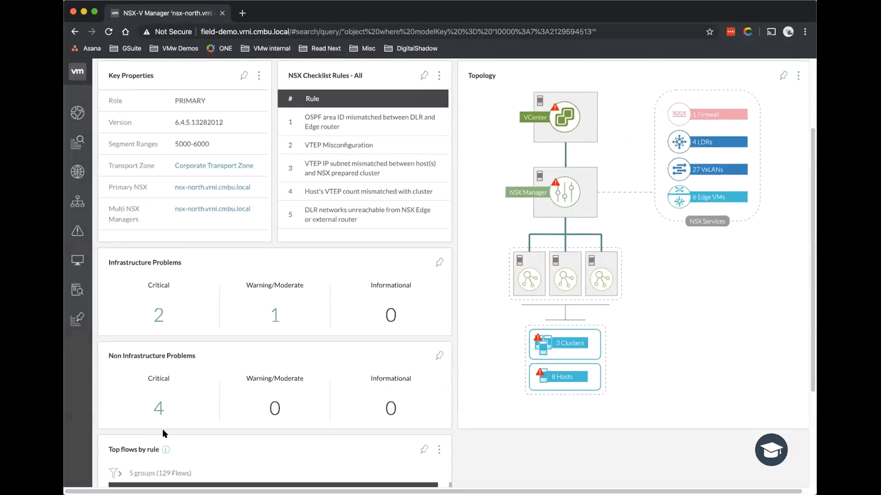
click(159, 409)
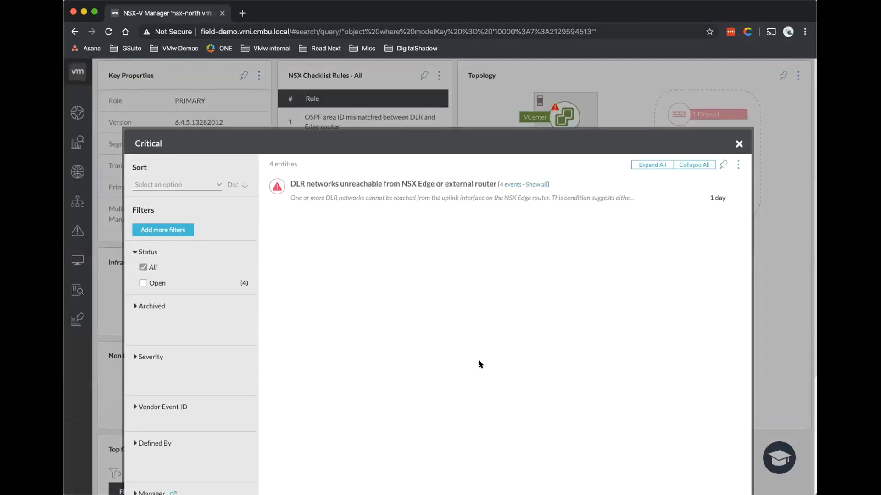
click(651, 164)
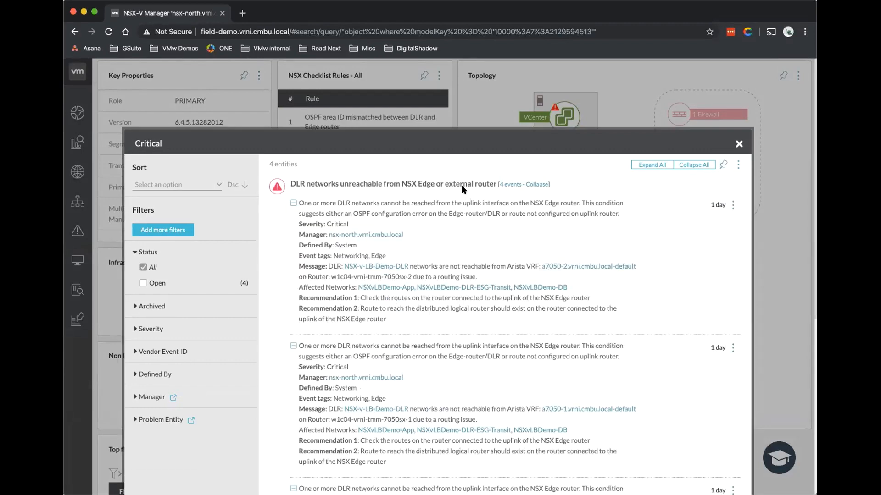
click(739, 145)
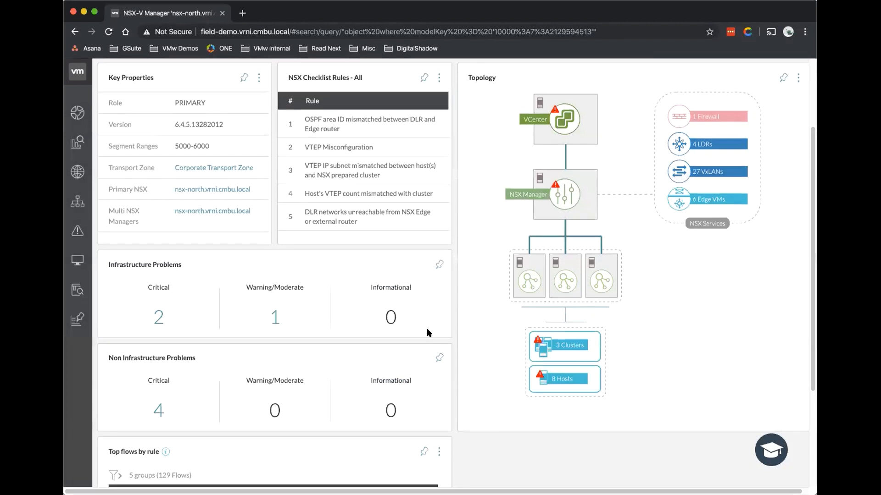
scroll(426, 324, up, 1)
scroll(428, 330, up, 1)
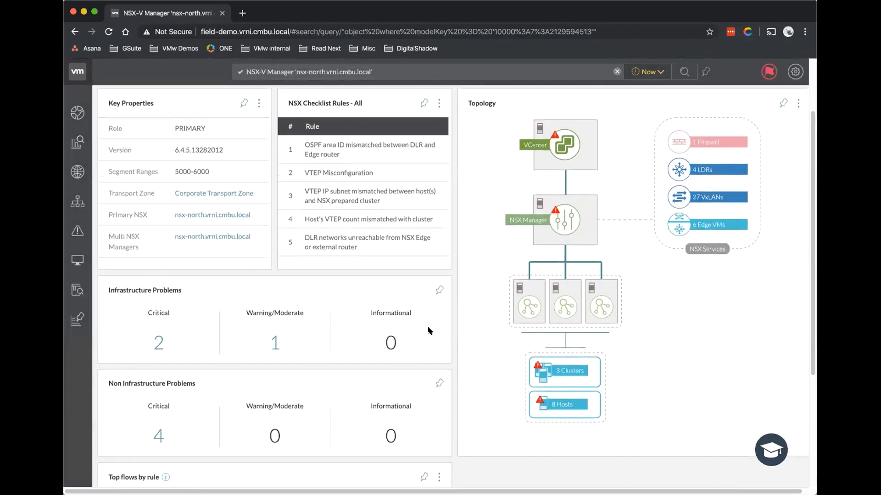
Set the Timeline time range to 1 month and adjust the window's start handle.
scroll(428, 330, up, 2)
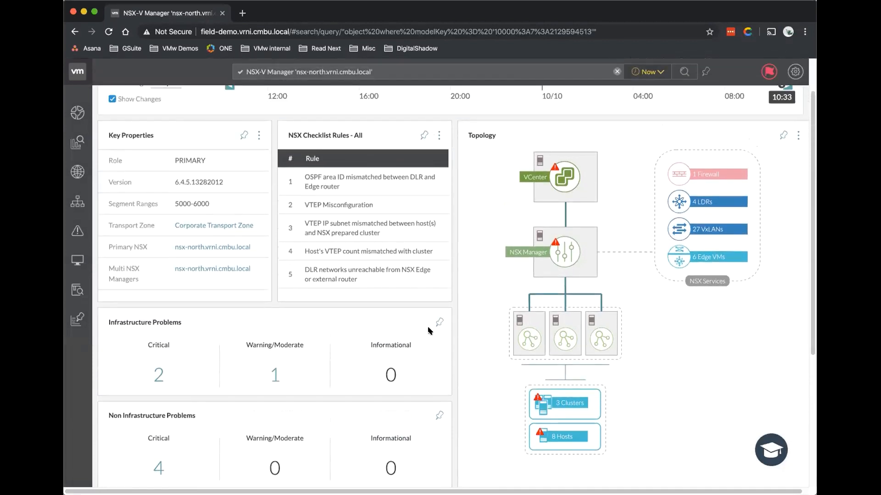
scroll(429, 330, up, 1)
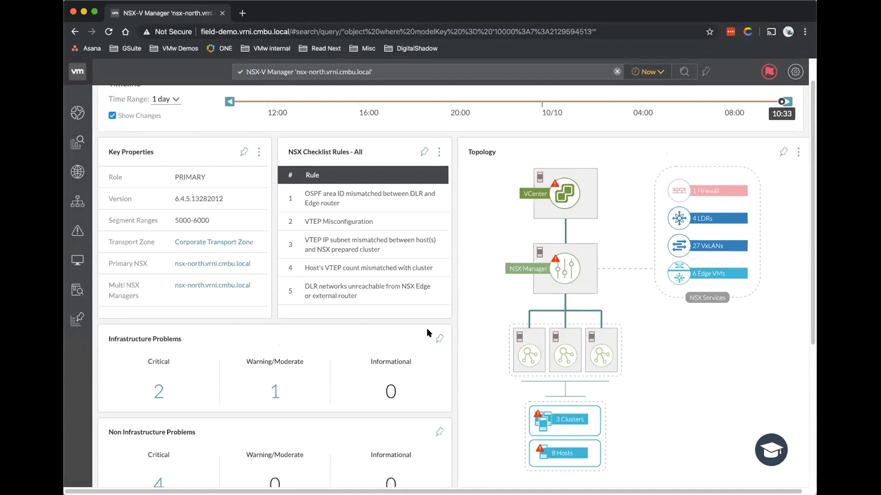
scroll(243, 356, down, 1)
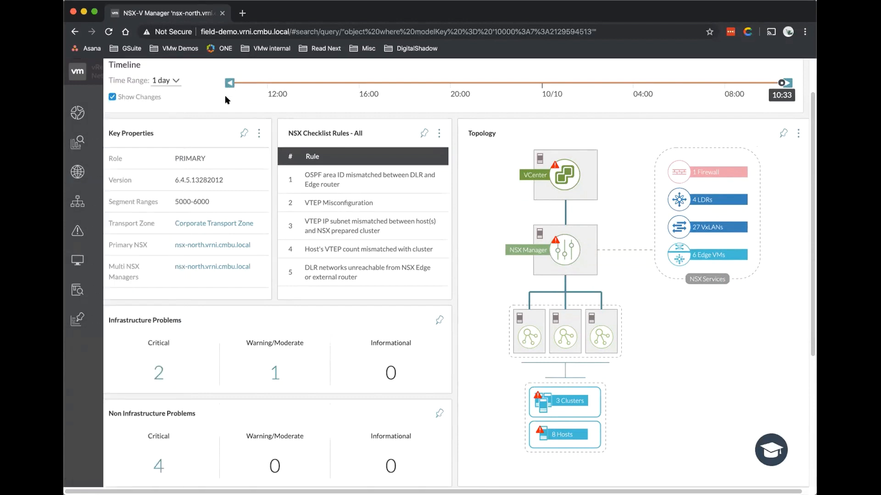
click(173, 80)
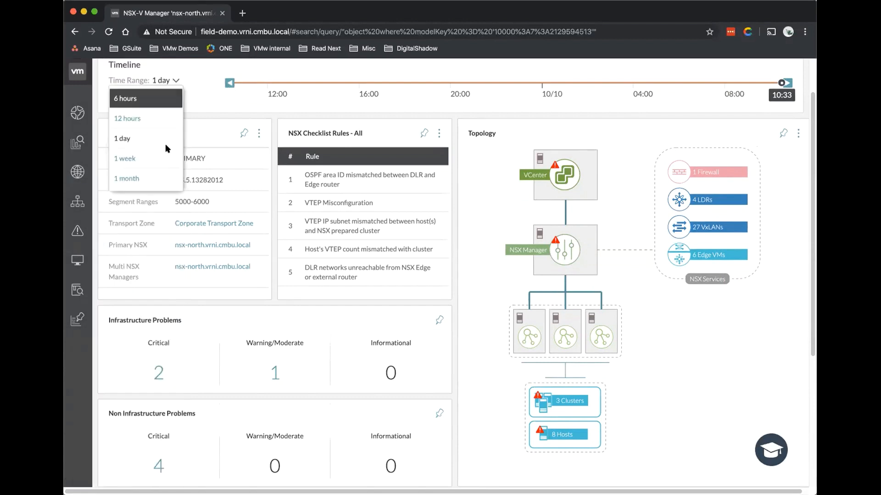
click(164, 179)
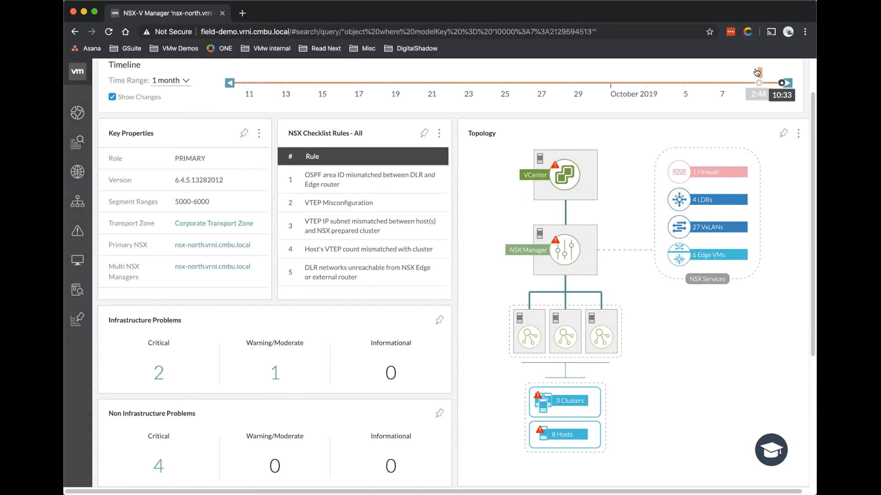
drag(757, 73, 759, 75)
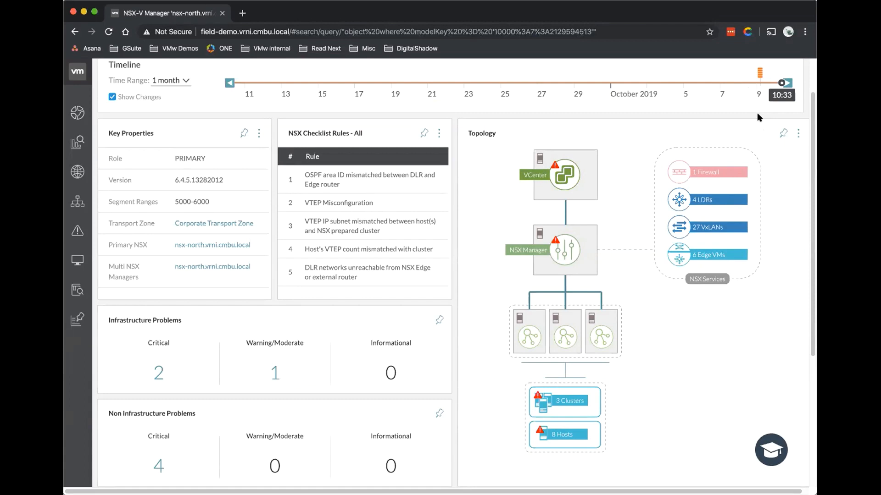
View then close the NSX critical events at the timeline marker, and switch to the proxy console.
click(759, 74)
scroll(312, 223, down, 5)
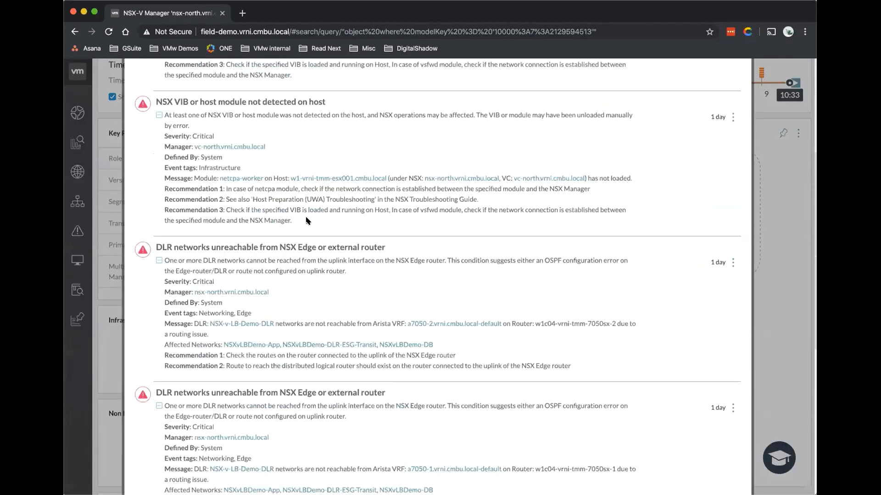
scroll(318, 220, up, 5)
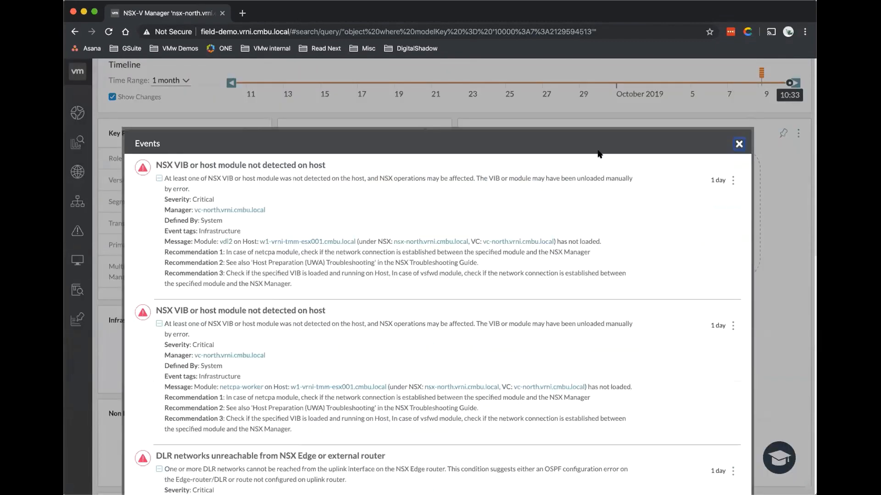
click(736, 145)
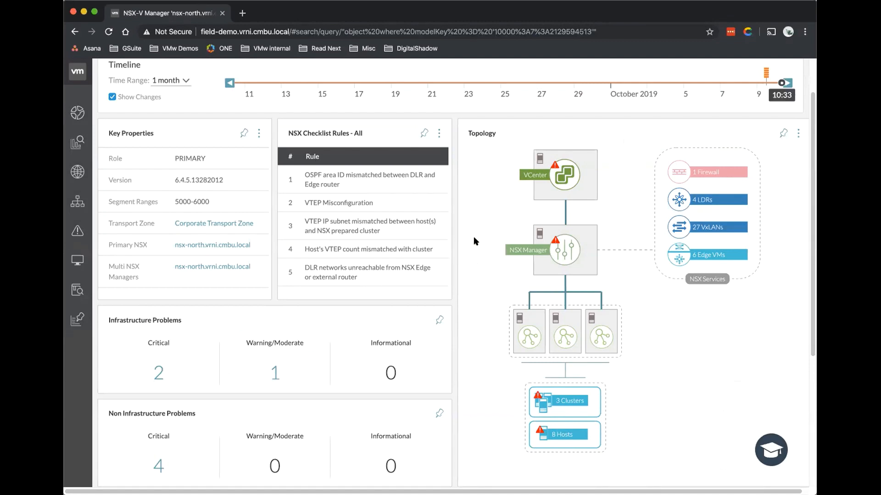
scroll(474, 236, up, 2)
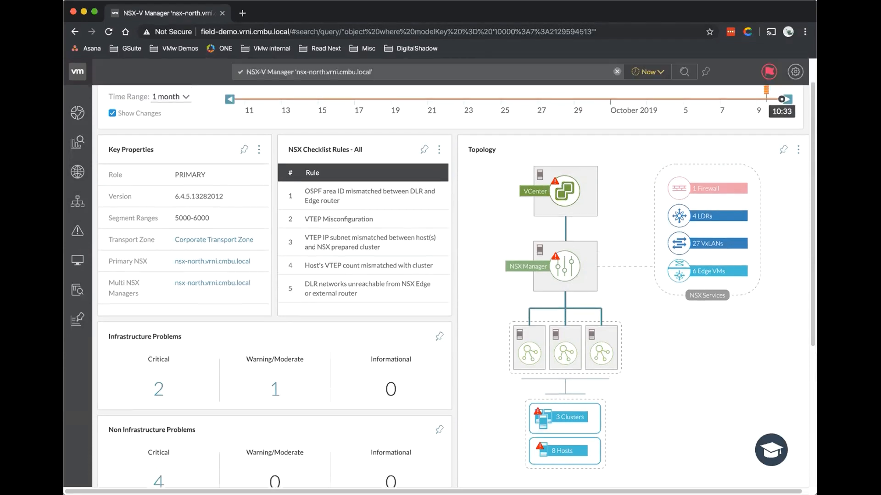
key(super+Tab)
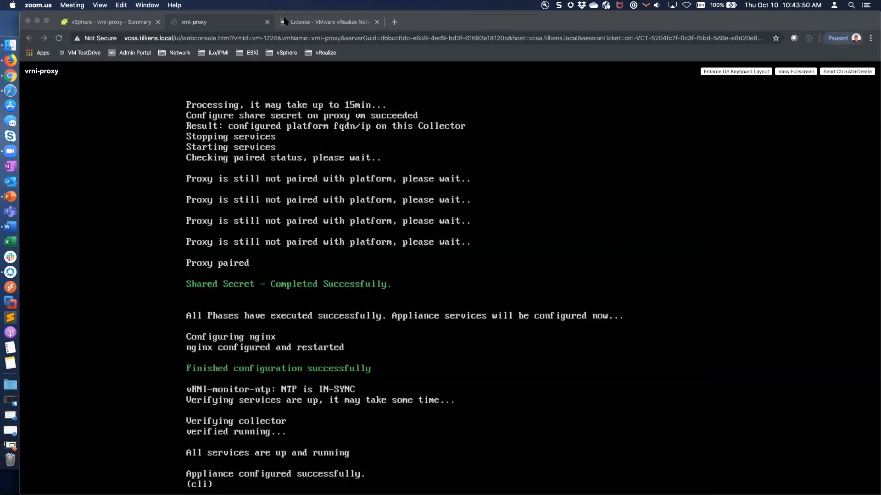
Finish the collector setup, sign in as admin@local, and decline saving the login.
click(345, 25)
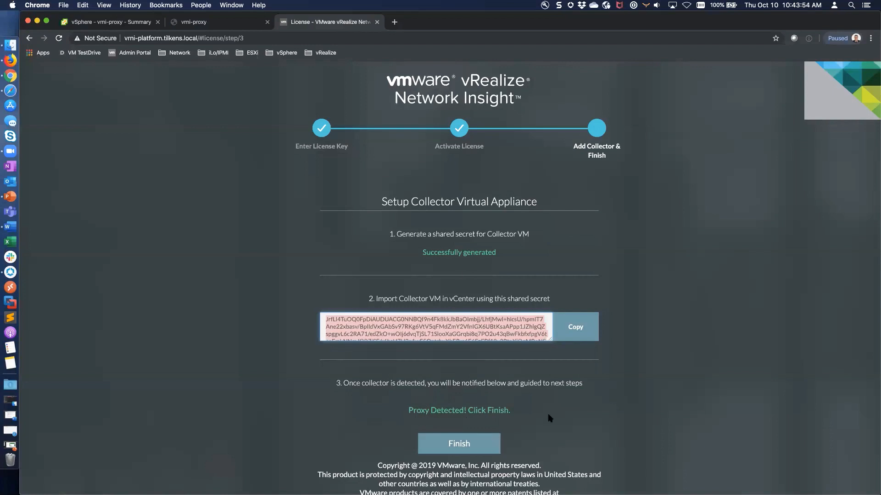
click(459, 443)
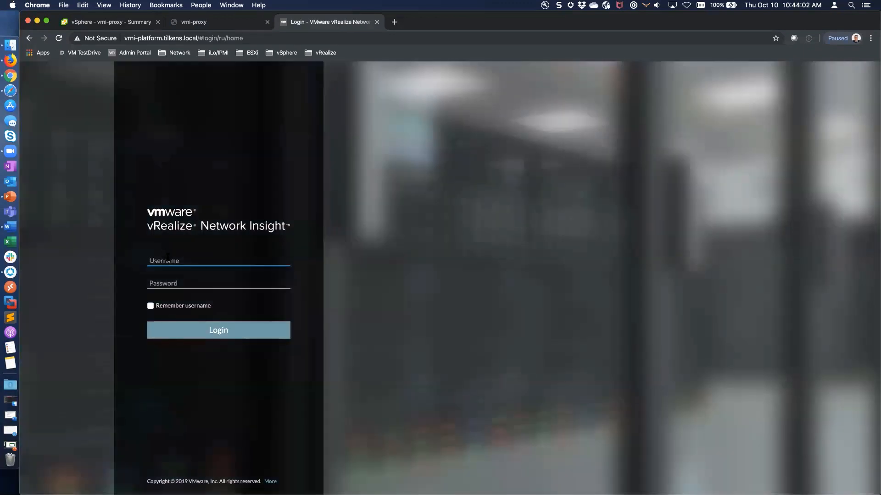
text(admin@local)
key(Tab)
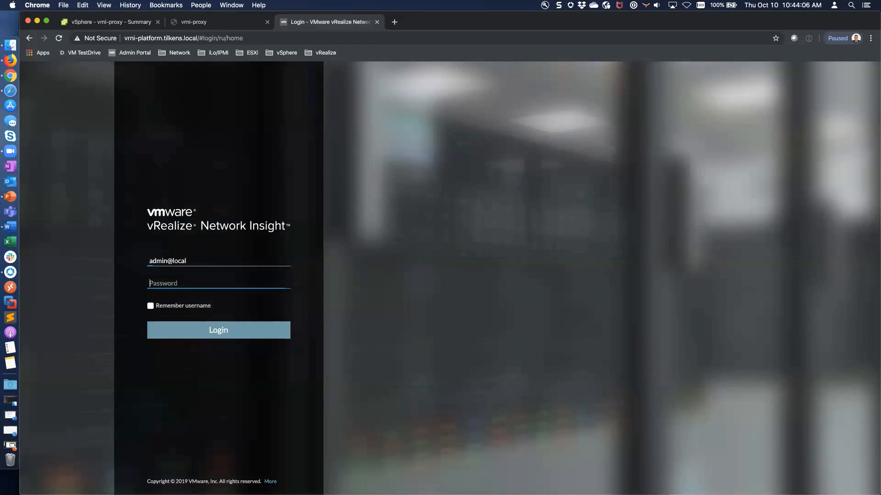
text(********)
key(Return)
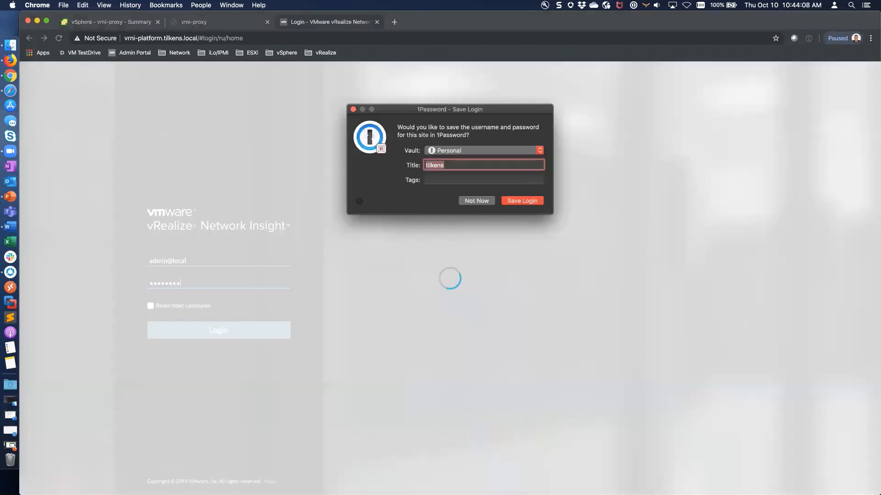
click(474, 201)
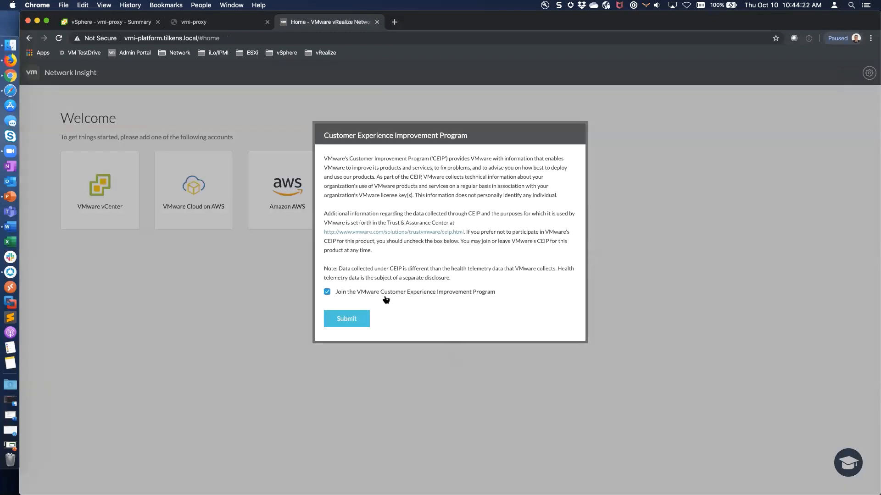
Join the CEIP, step through the introduction slides, and start the Self Service task list.
click(363, 319)
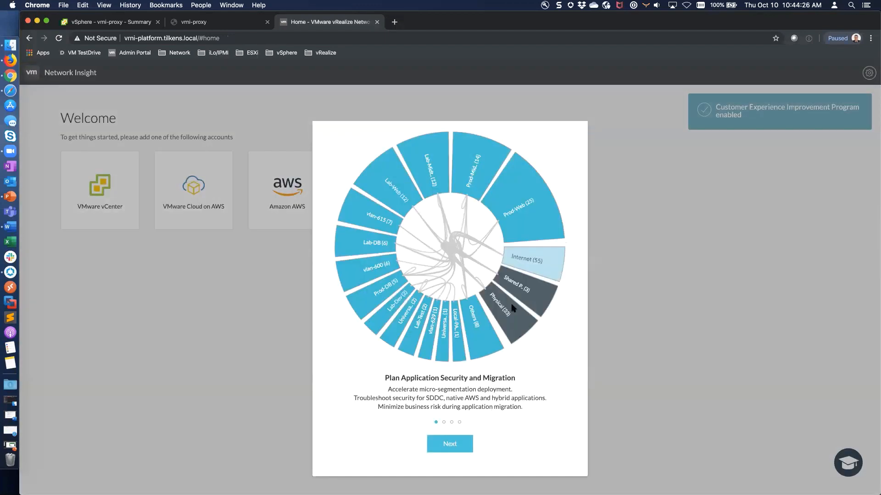
click(459, 444)
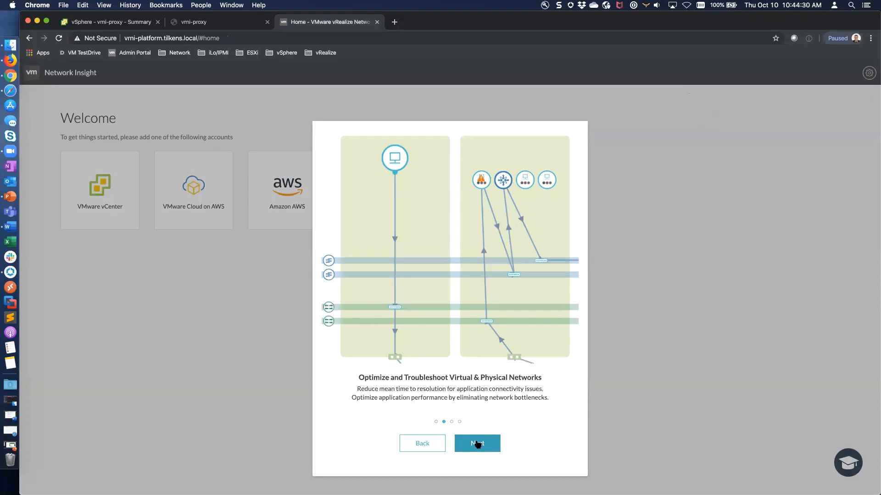
click(477, 443)
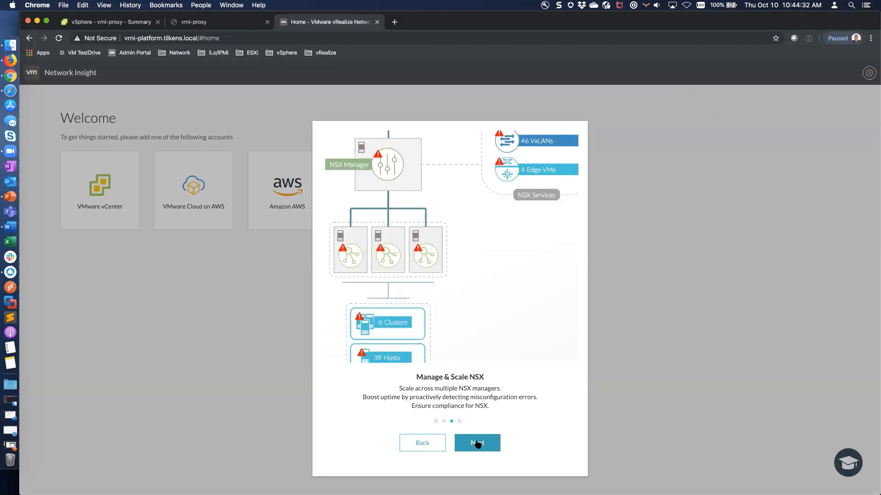
click(477, 443)
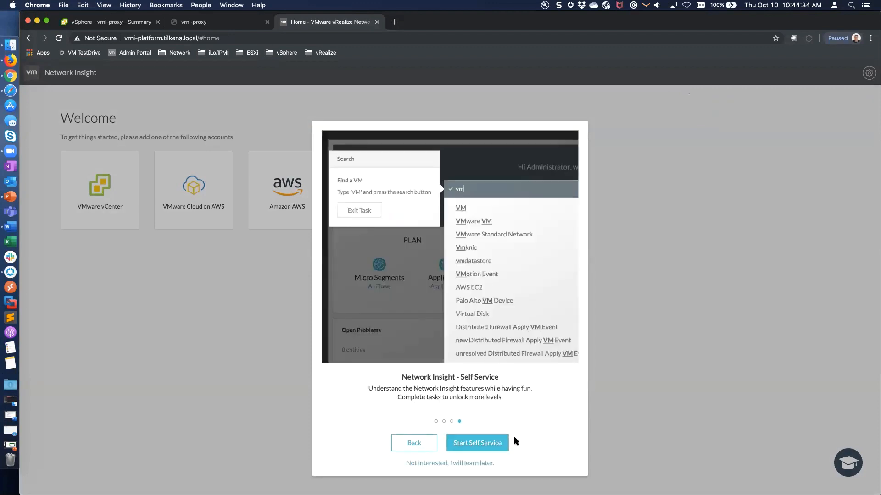
click(491, 443)
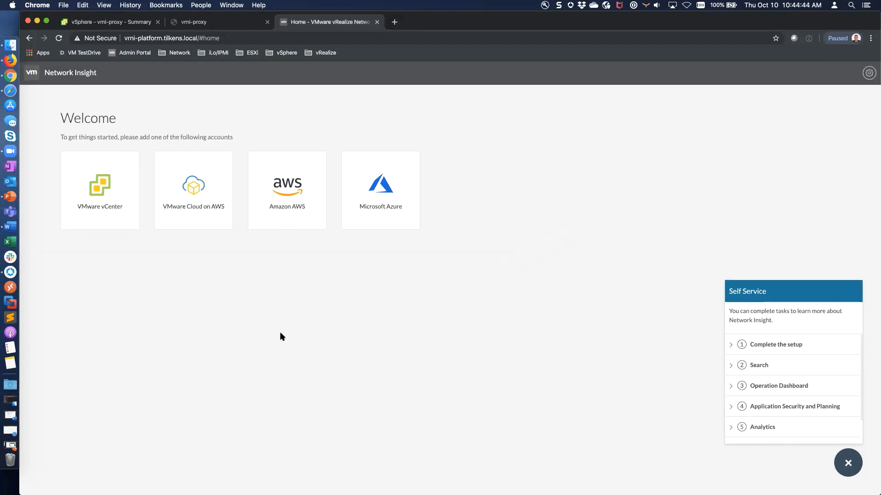
Begin a VMware vCenter source on collector NI-Collector_10.10.90.43, then bring up the vSphere Client.
click(101, 195)
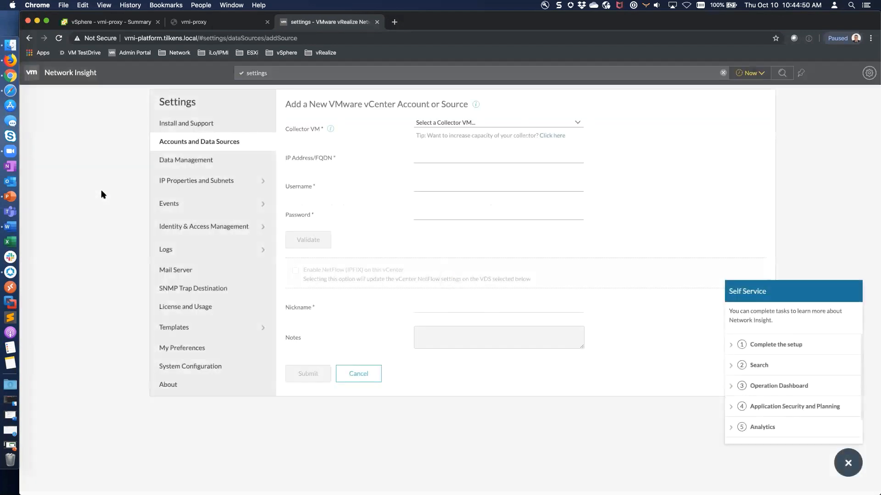
click(577, 125)
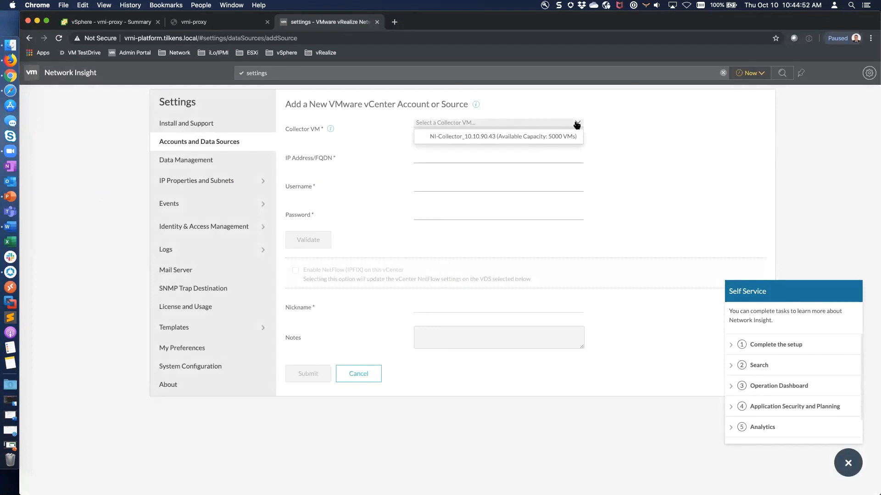
click(502, 138)
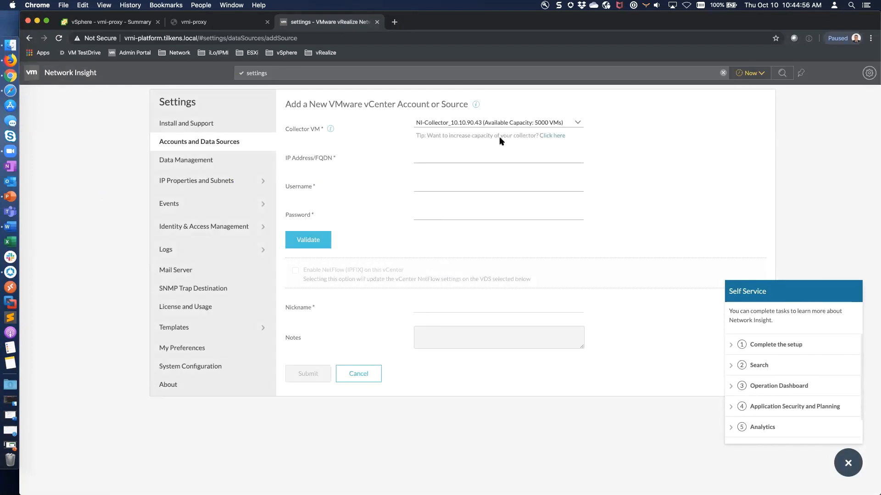
click(472, 158)
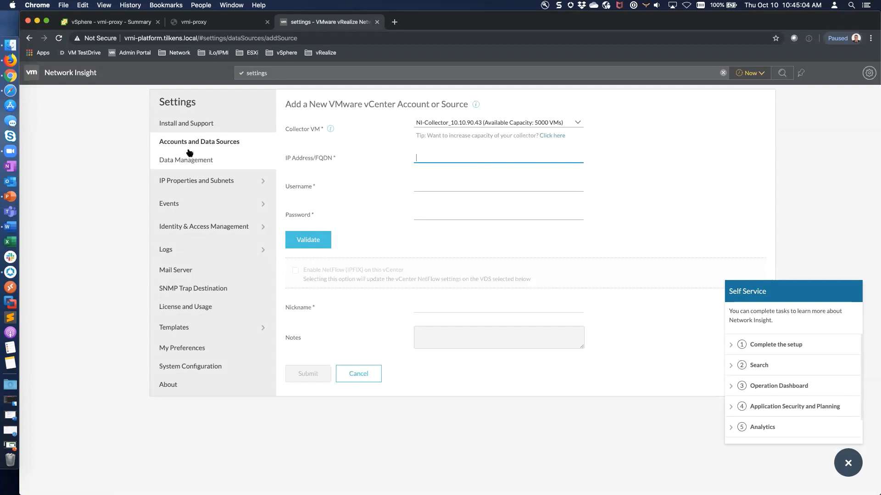
click(14, 60)
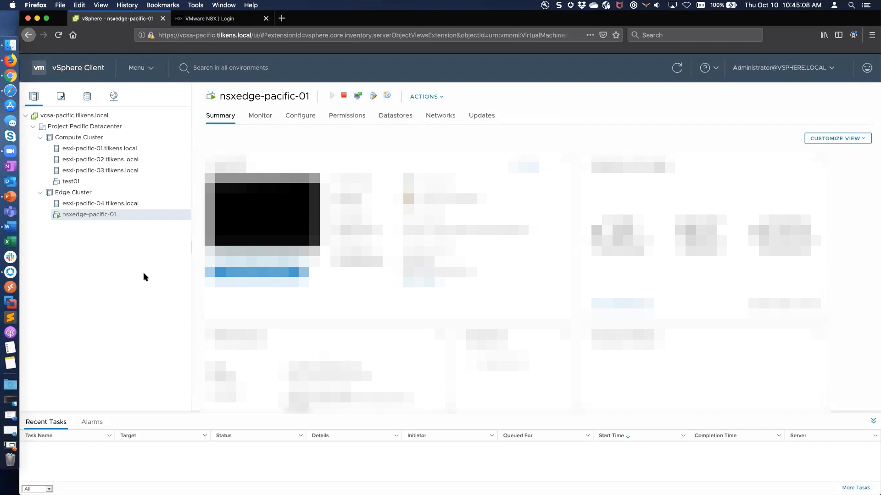
Log in to NSX-T Manager as admin with the account password, declining Firefox's save prompt.
click(212, 20)
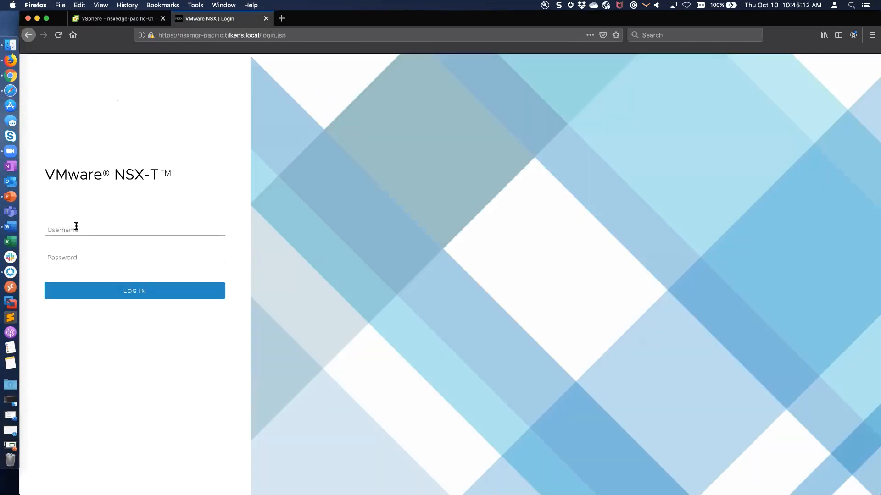
click(76, 229)
text(admin)
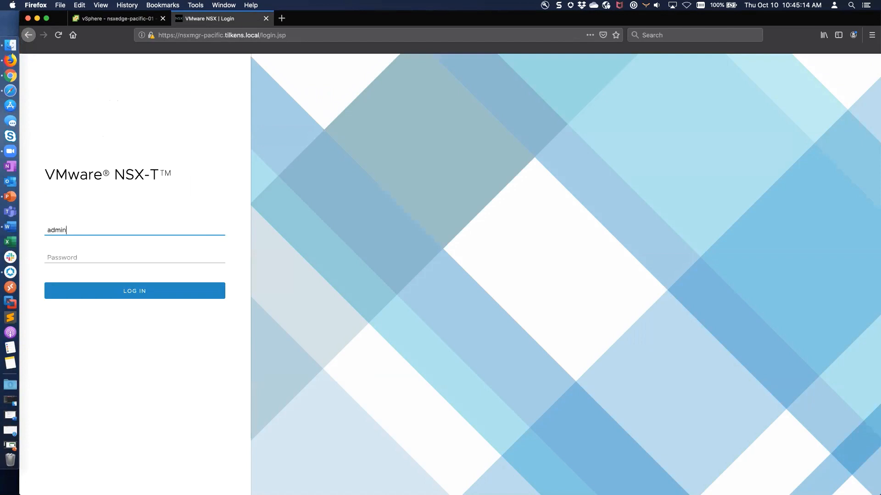
key(Tab)
text(VMware)
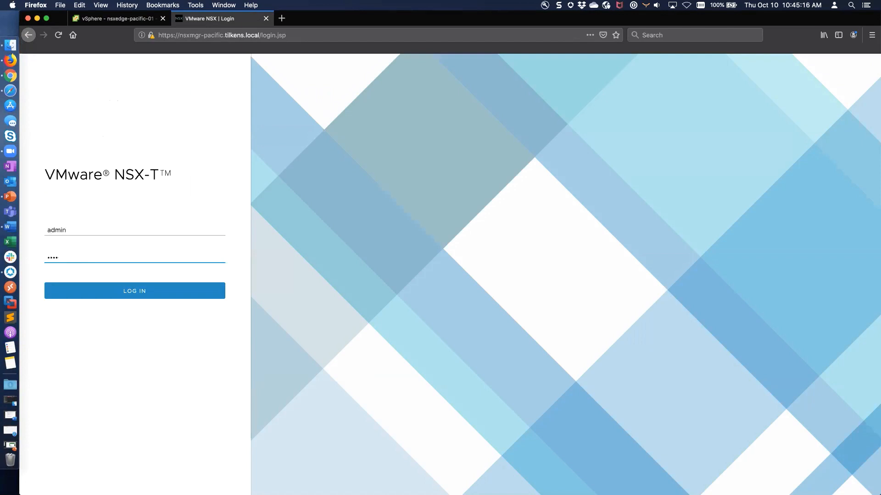
key(BackSpace)
key(BackSpace)
key(BackSpace)
key(BackSpace)
text(•••••!VMware1!)
key(Return)
click(169, 120)
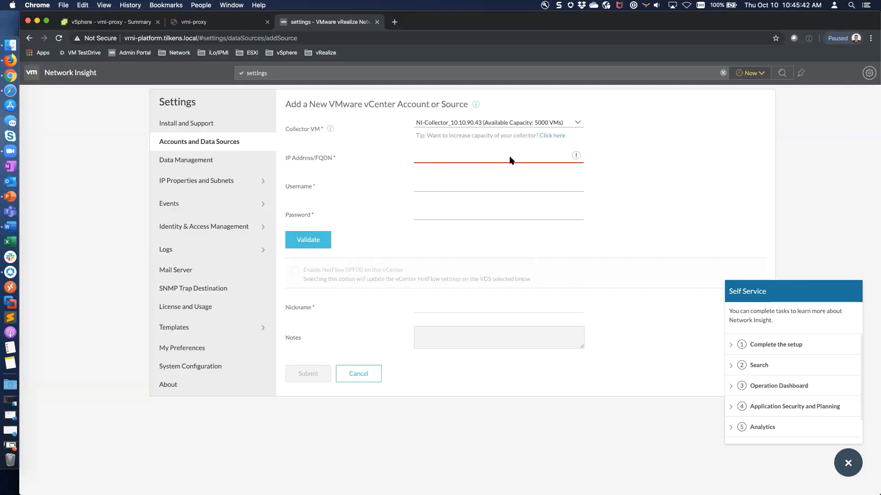
Validate vcsa-pacific.tilkens.local with the vSphere administrator credentials and enable NetFlow (IPFIX).
click(484, 159)
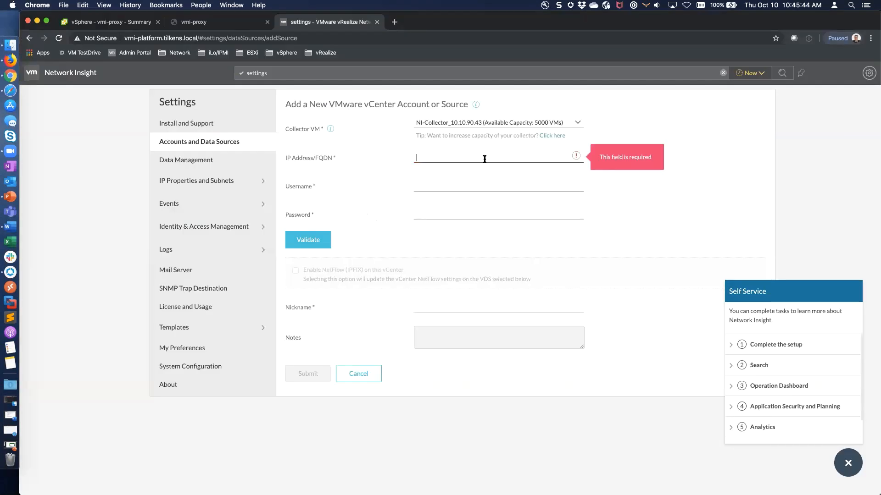
text(vcsa-pacific.tilkens.local)
key(Tab)
text(administrator@)
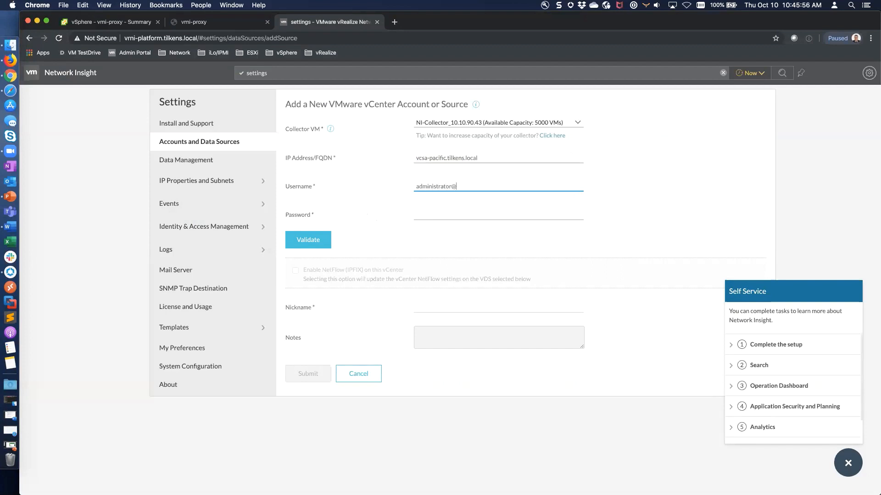
text(vsphere.local)
key(Tab)
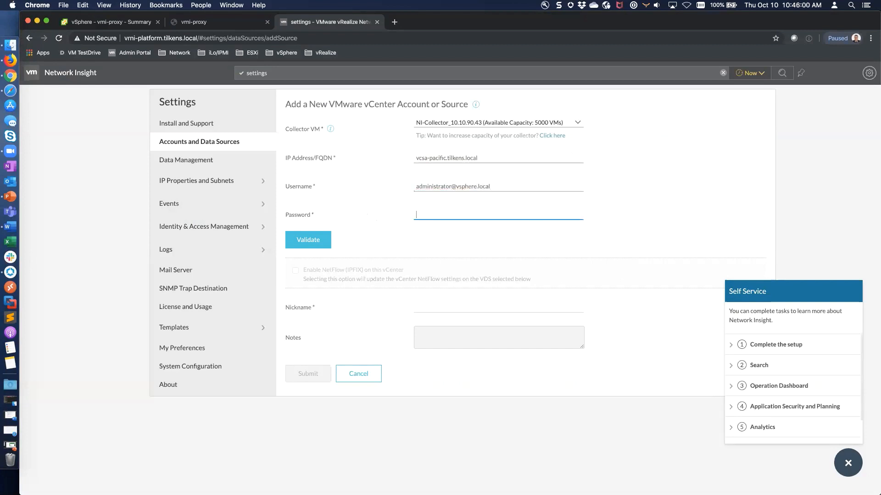
text(VMware1!)
click(321, 240)
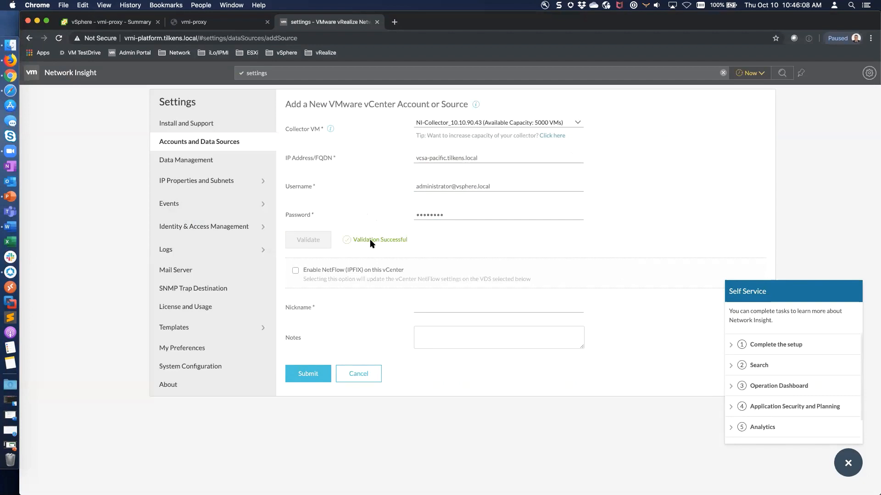
click(295, 272)
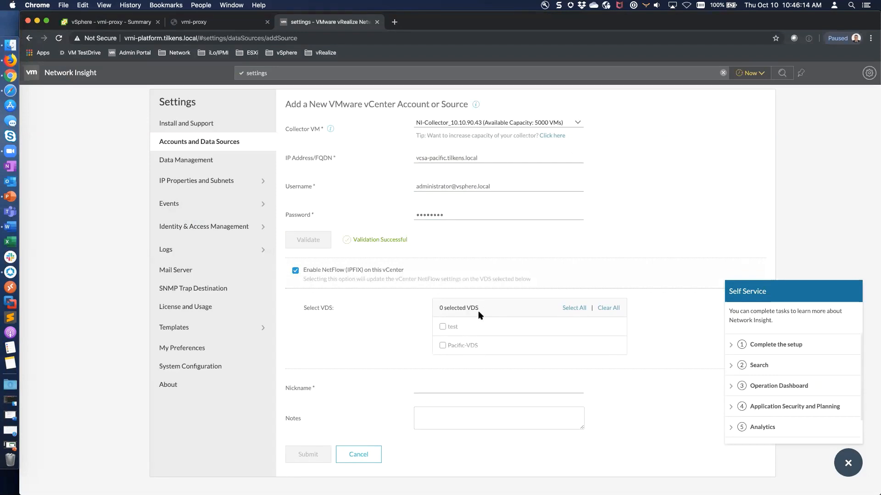
Select Pacific-VDS for IPFIX and expand its list of 4 DVPGs.
click(442, 345)
click(612, 346)
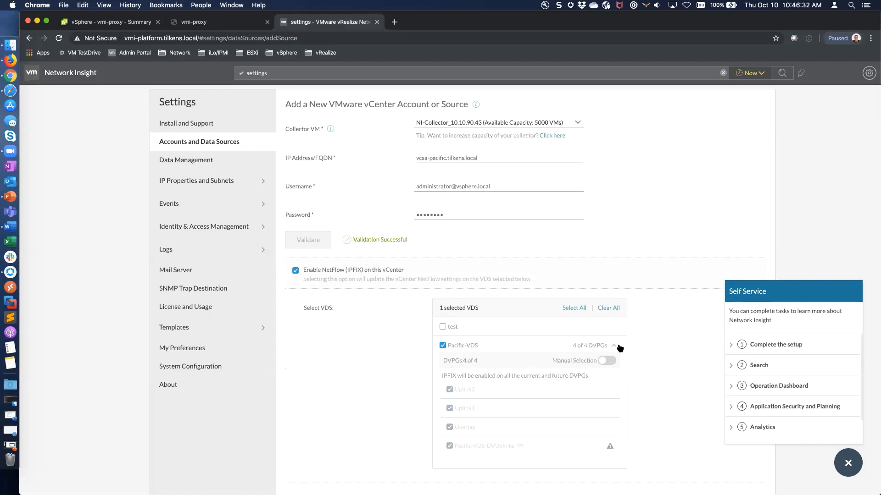
In the vrni-proxy vSphere Client, open the networking view and the vds_ElkGrove switch.
click(124, 22)
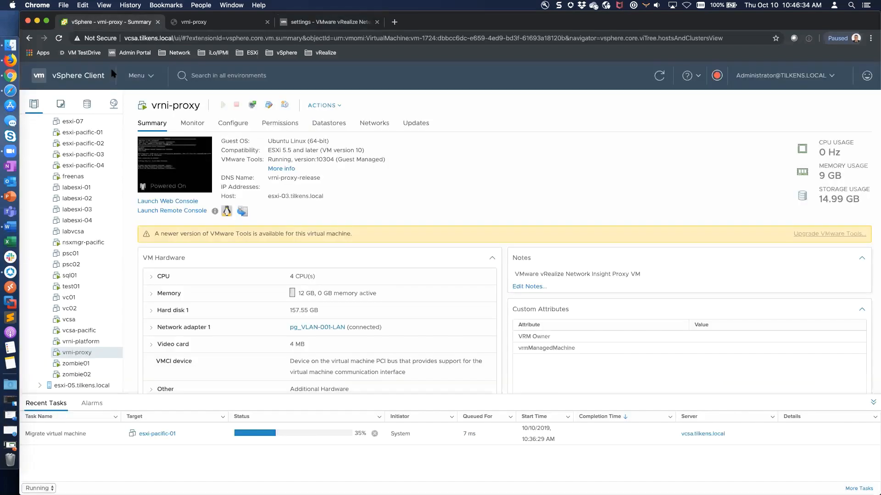
click(114, 104)
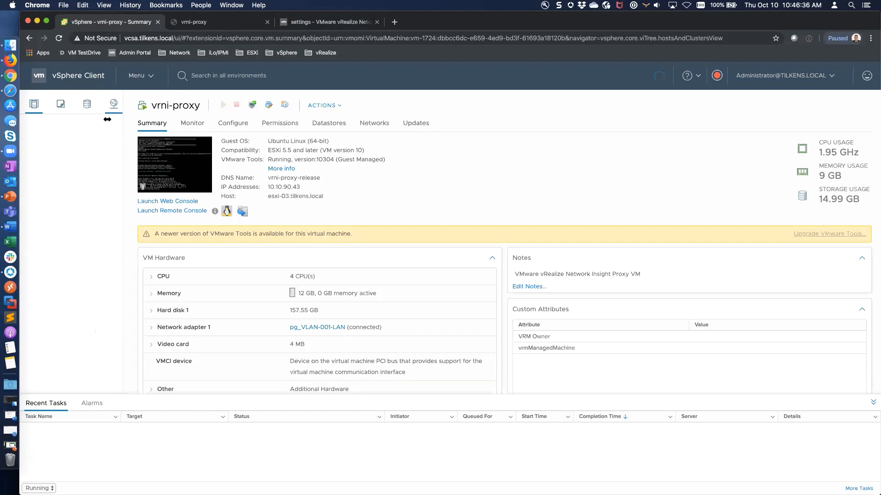
click(83, 157)
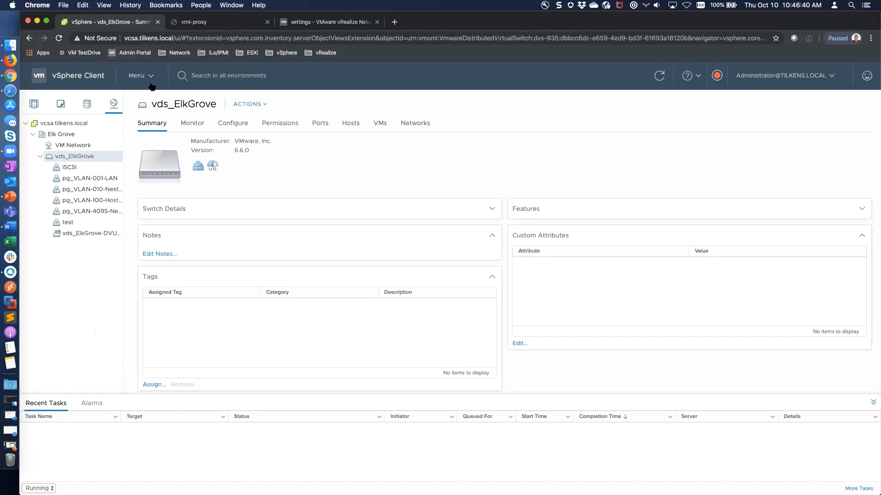
In the Pacific vCenter, show Pacific-VDS's NetFlow settings under Project Pacific Datacenter.
click(10, 60)
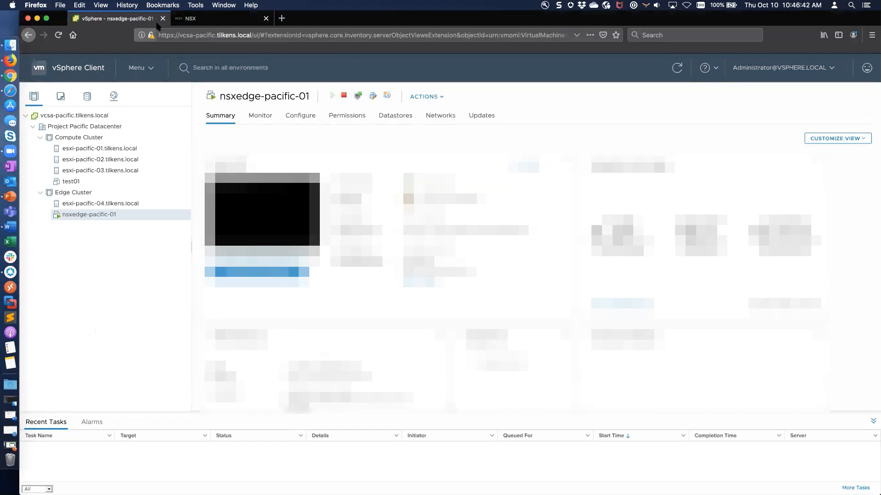
click(114, 96)
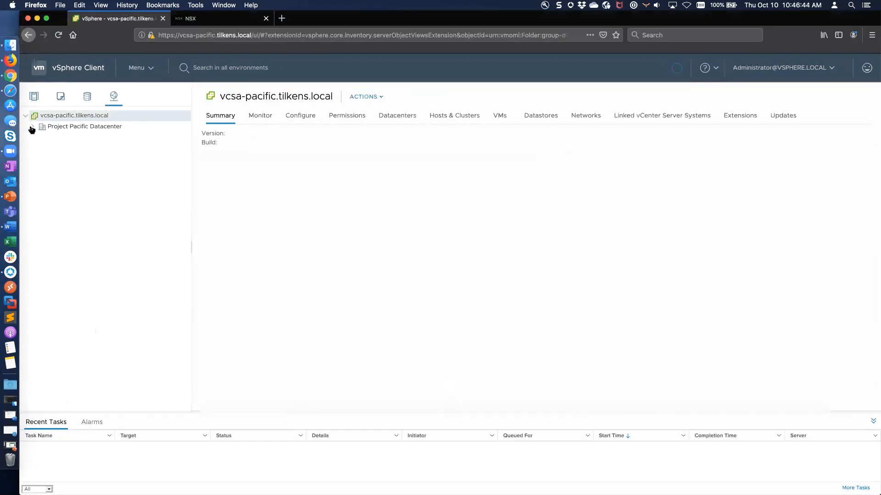
click(31, 127)
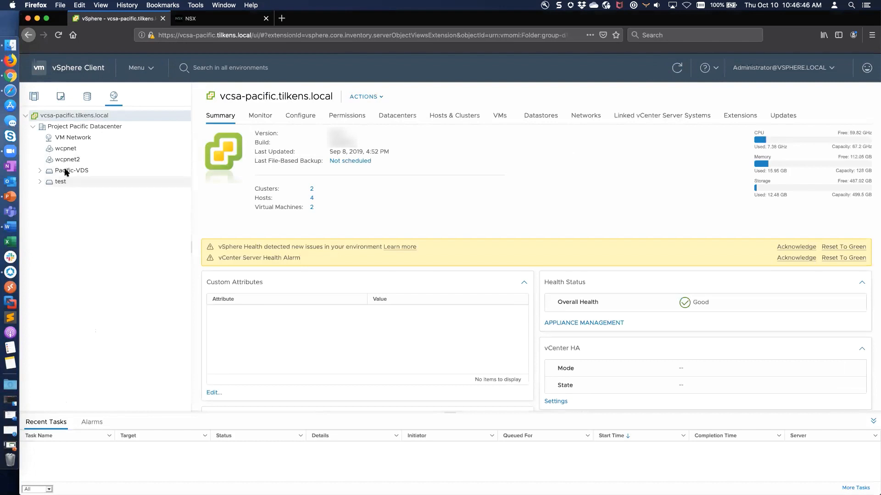
click(66, 171)
click(299, 116)
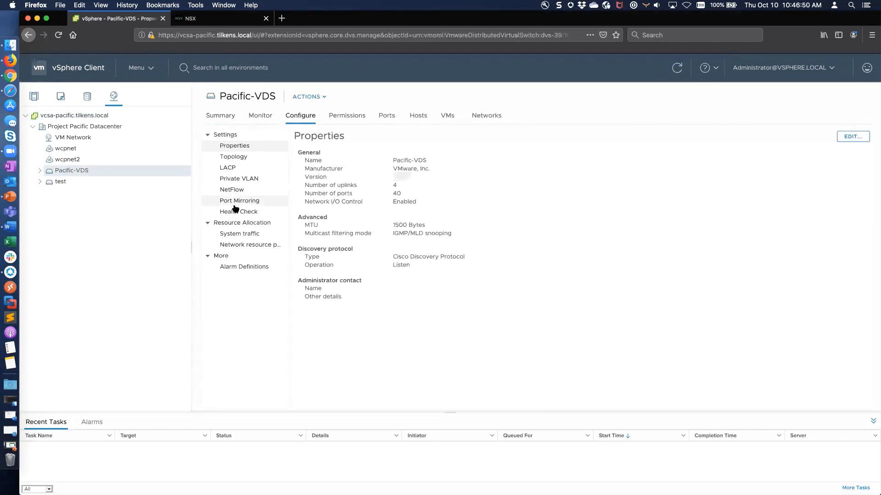
click(232, 190)
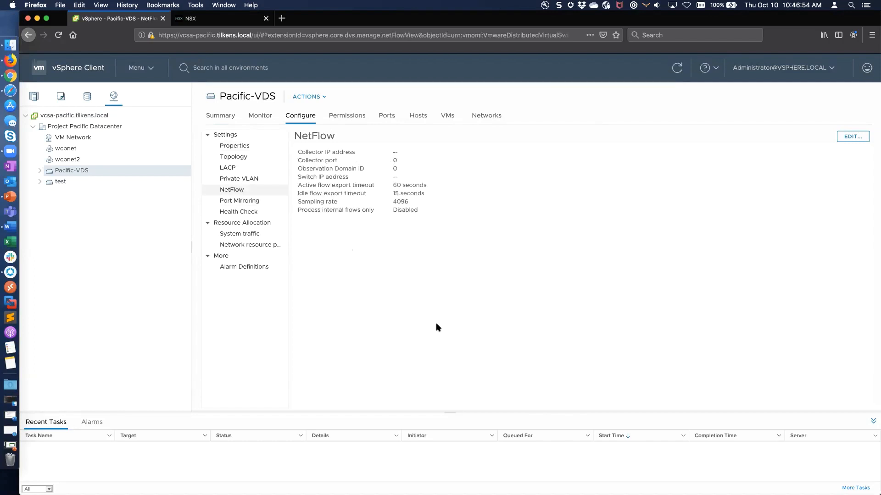
key(super+Tab)
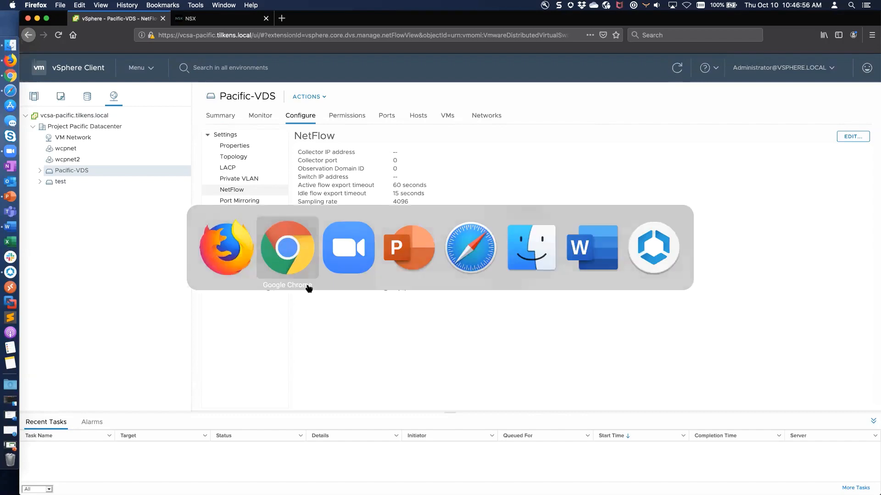
Nickname the vCenter source 'VCSA Pacific' and submit it.
click(335, 26)
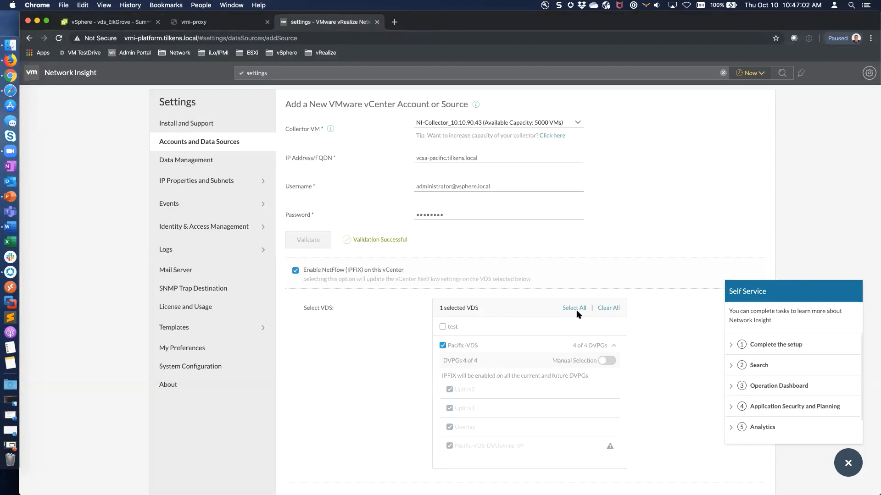
scroll(679, 385, down, 5)
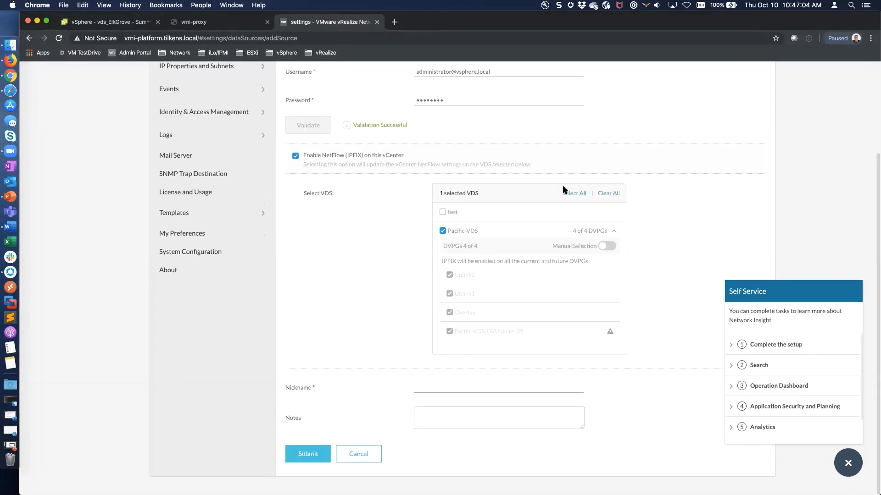
click(433, 386)
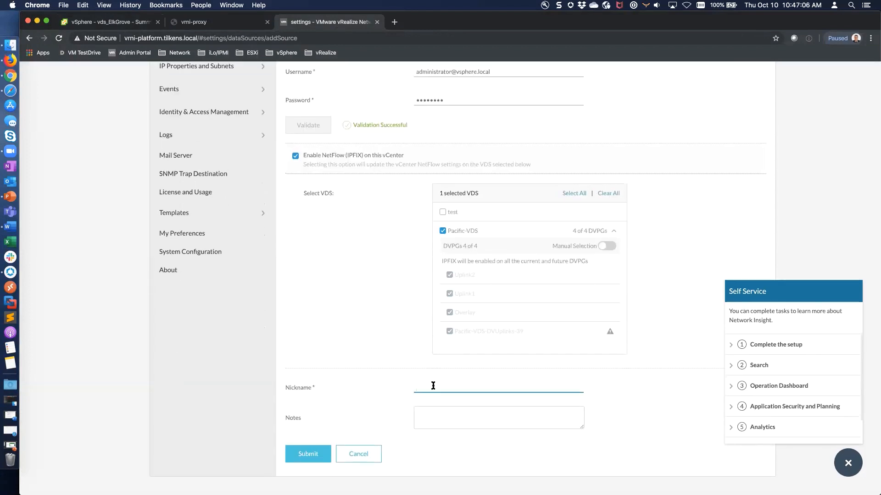
text(VCSA Pacifi)
key(BackSpace)
click(321, 456)
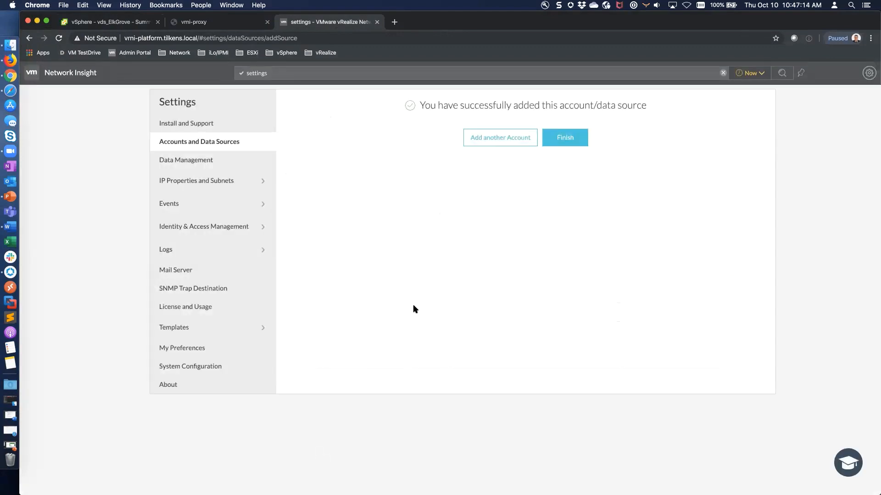
Start another account and browse the source types, including Physical Flow Collector, Infoblox and ServiceNow.
click(494, 145)
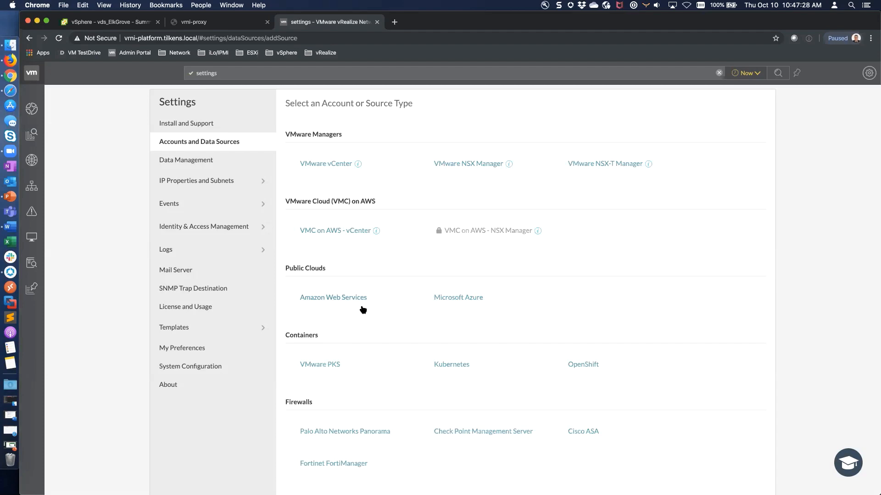
scroll(676, 393, down, 4)
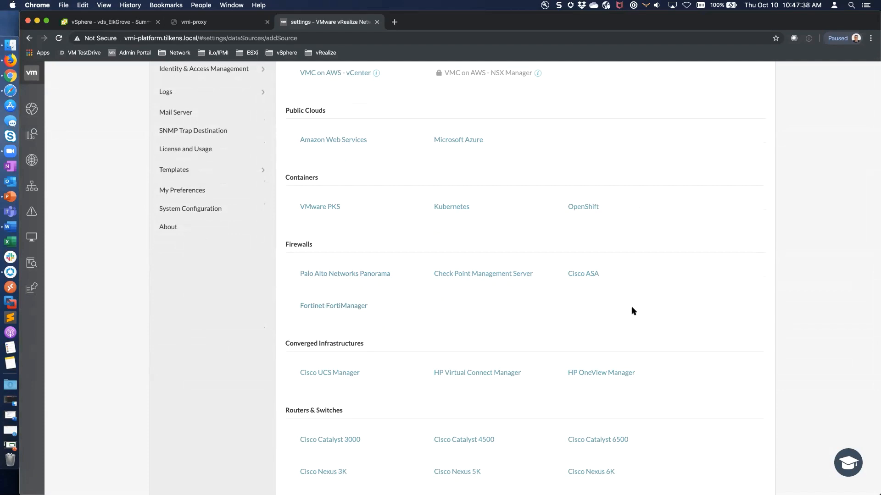
scroll(631, 308, down, 5)
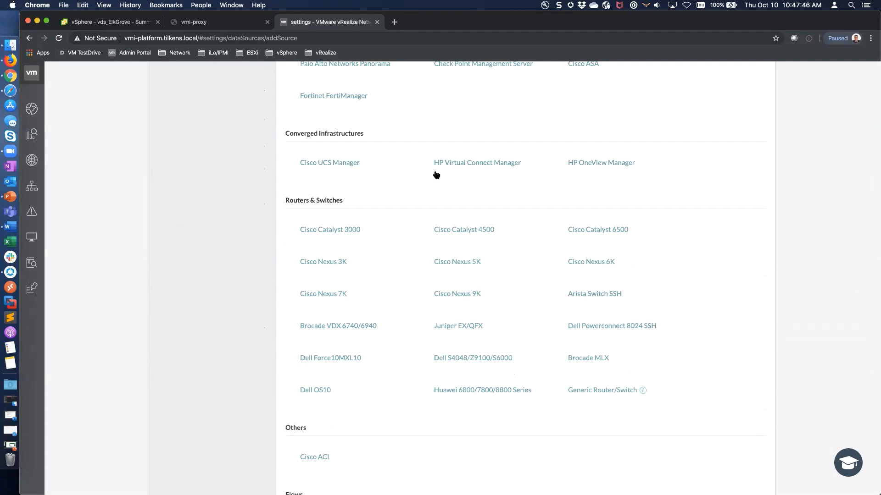
scroll(696, 334, down, 3)
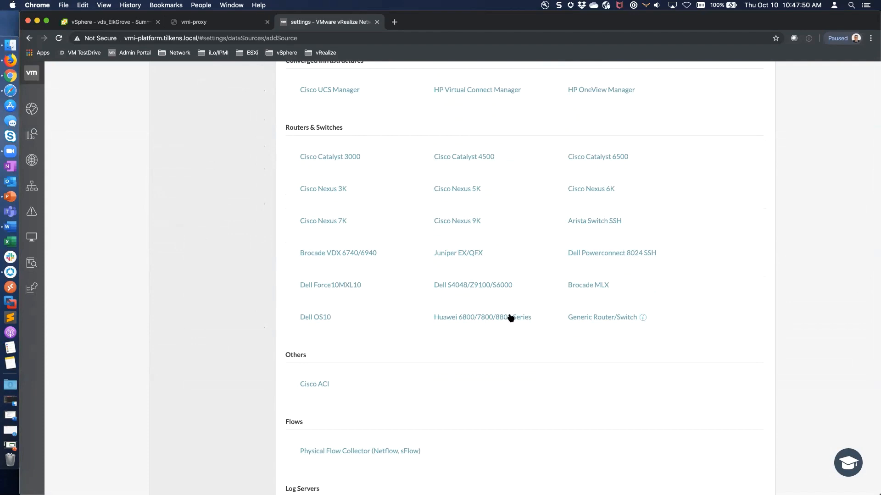
scroll(592, 405, down, 8)
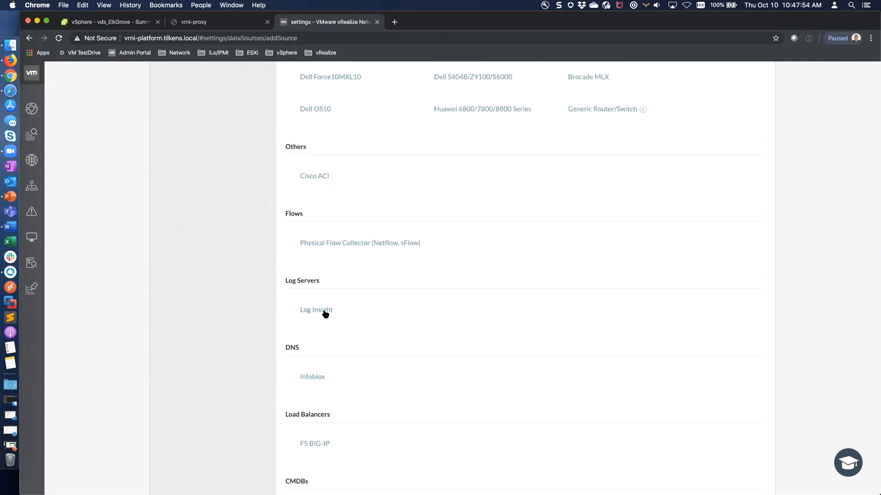
scroll(436, 329, down, 4)
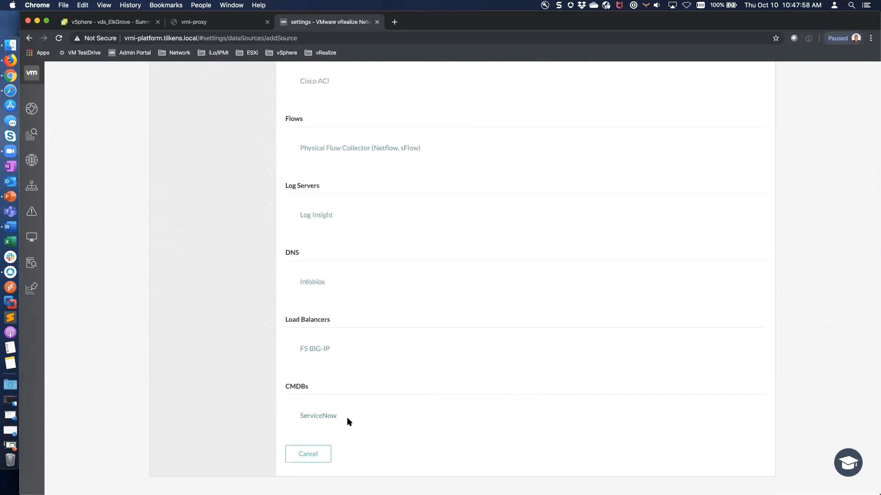
scroll(356, 416, up, 15)
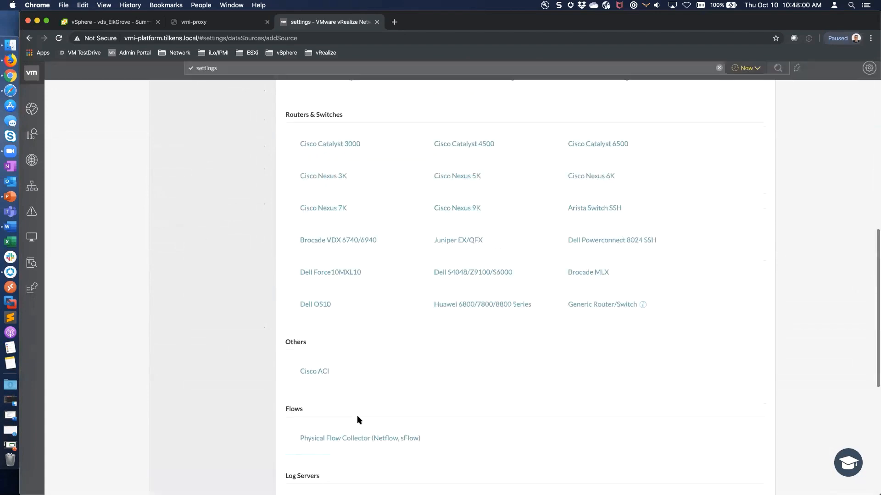
Validate a vCenter source for vcsa.tilkens.local on NI-Collector_10.10.90.43 with administrator credentials.
click(336, 164)
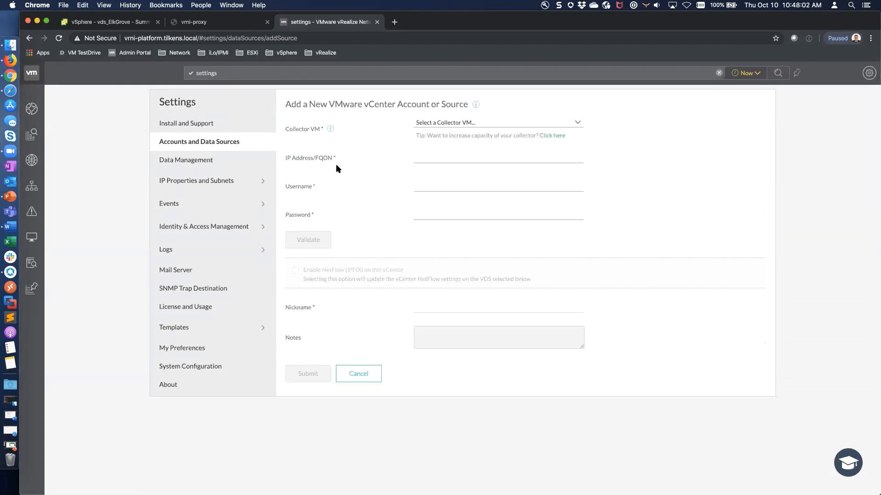
click(517, 126)
click(456, 134)
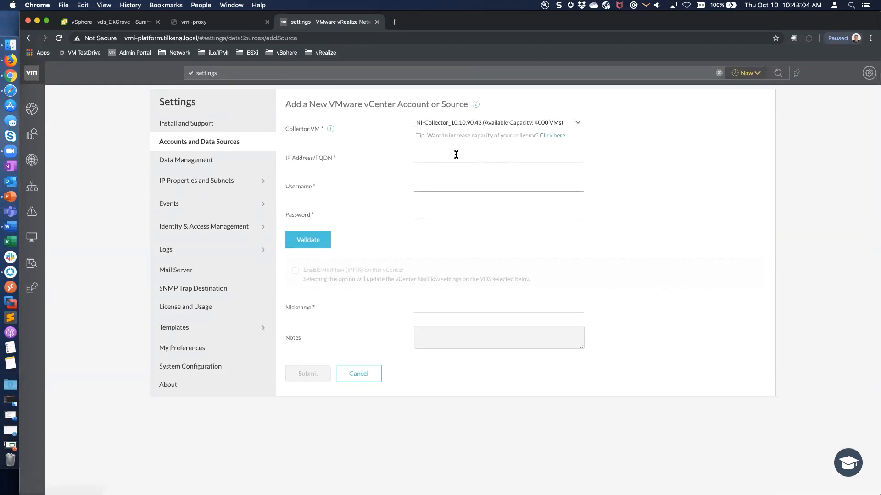
click(454, 153)
text(vcsa.tilkens.local)
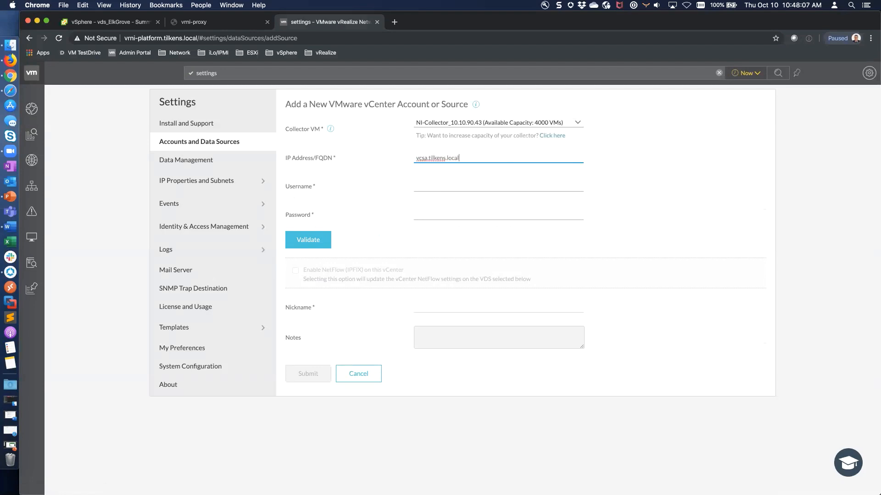
key(Tab)
text(ad)
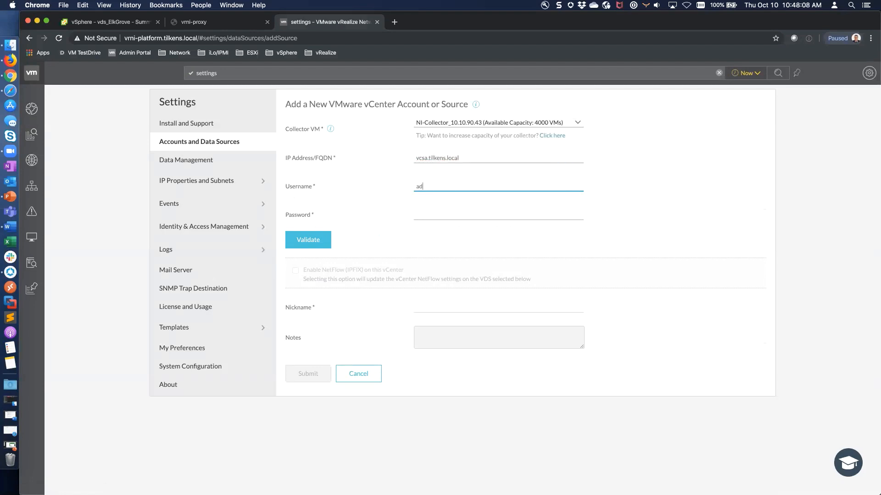
text(ministrator@vsphere.local)
key(Tab)
text(••)
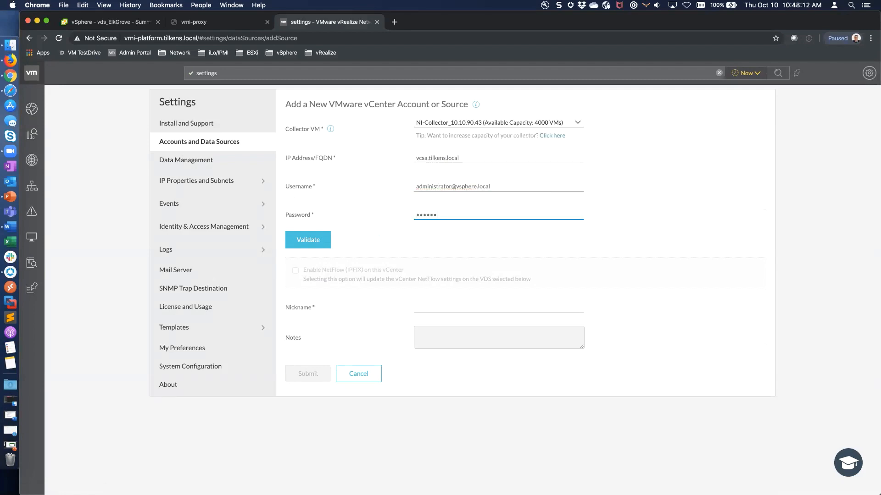
text(••••••)
key(Return)
click(487, 201)
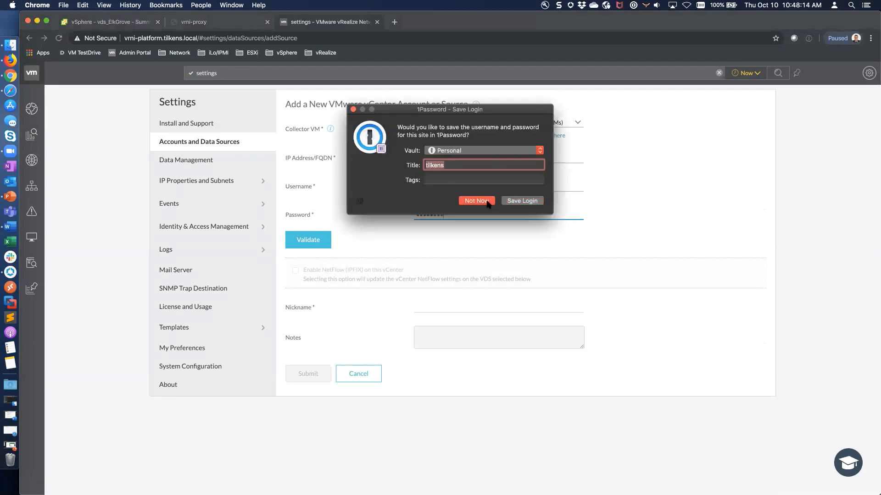
click(330, 240)
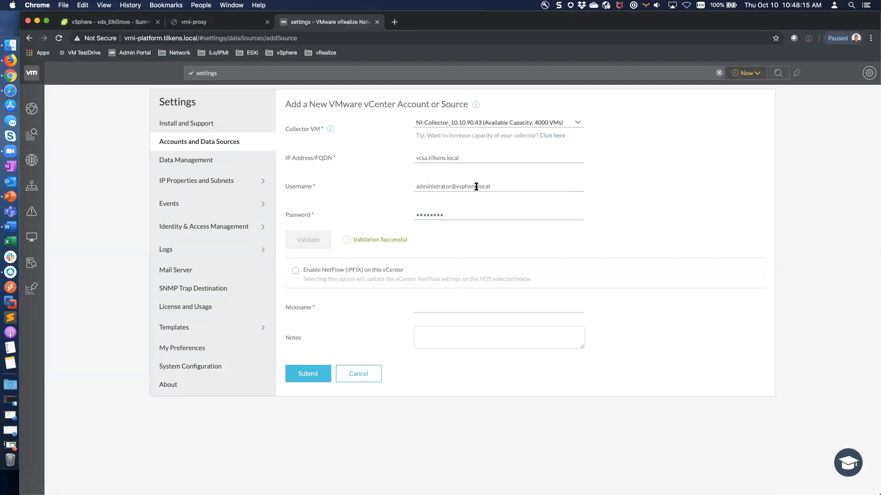
Enable NetFlow on vds_ElkGrove, nickname the source 'VCSA', and submit it.
click(296, 271)
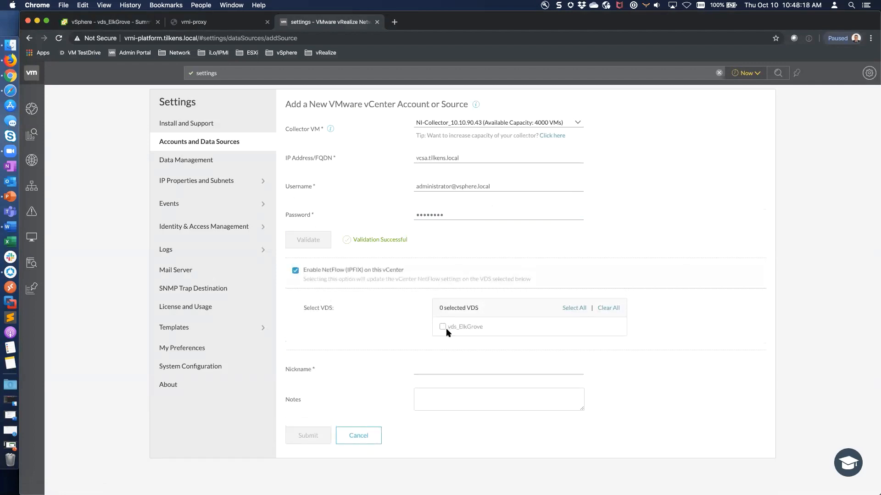
click(443, 327)
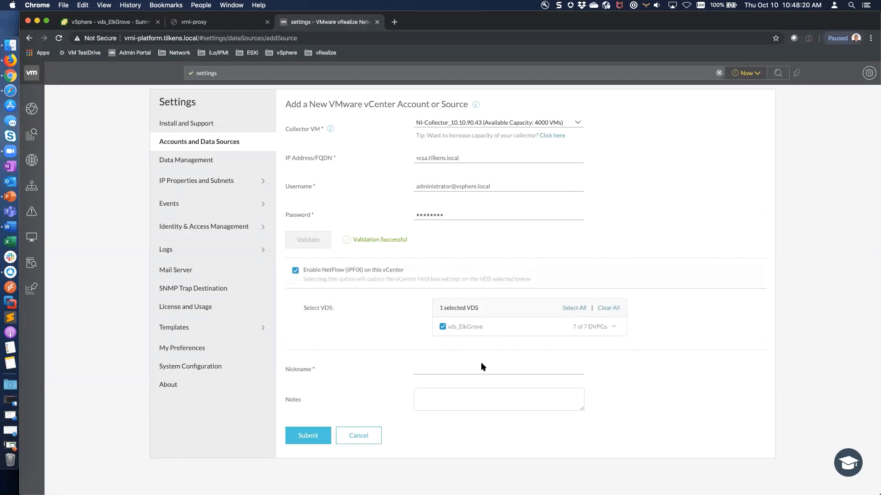
click(453, 370)
text(VCSA)
click(321, 437)
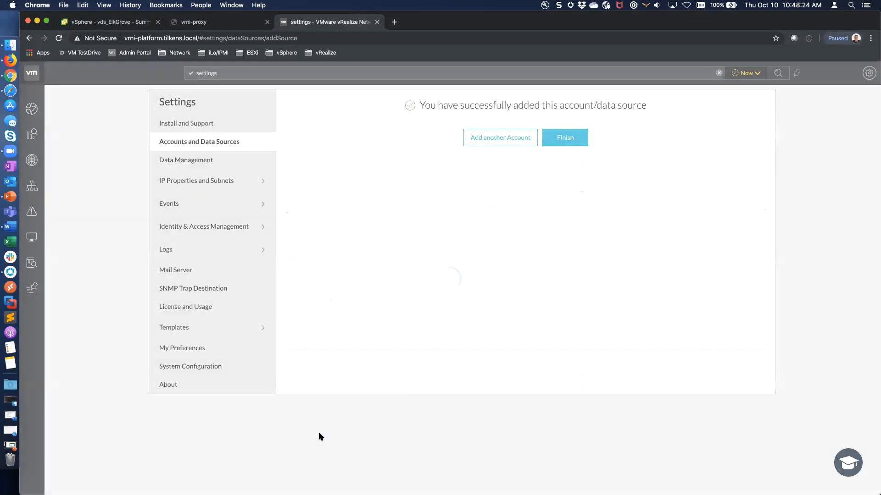
click(520, 140)
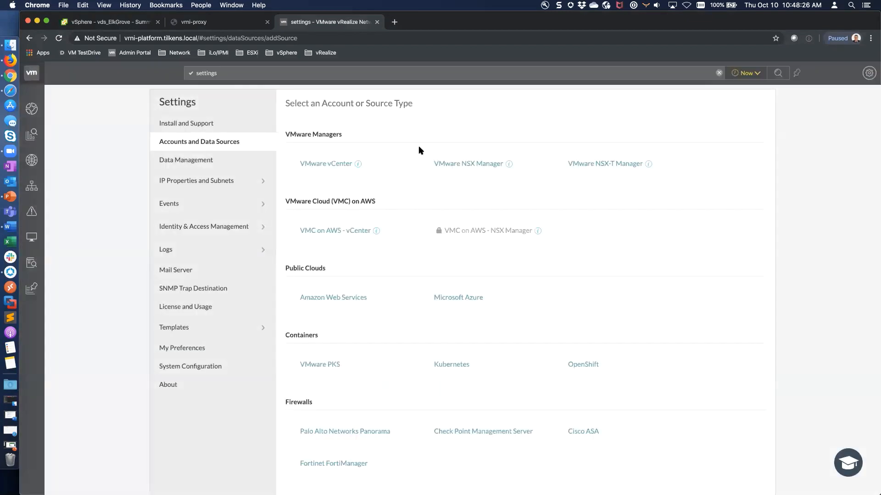
Validate an NSX-T Manager source for the nsxmgr-pacific host on NI-Collector_10.10.90.43 as admin.
click(607, 164)
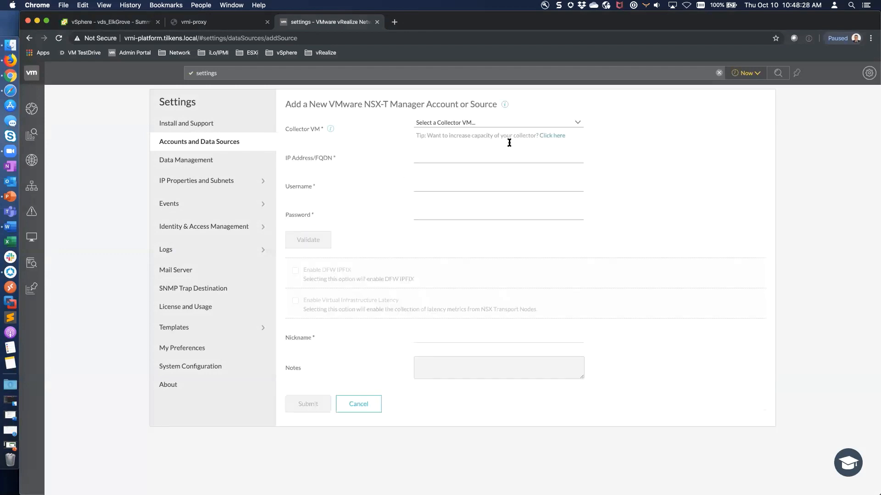
click(527, 122)
click(487, 133)
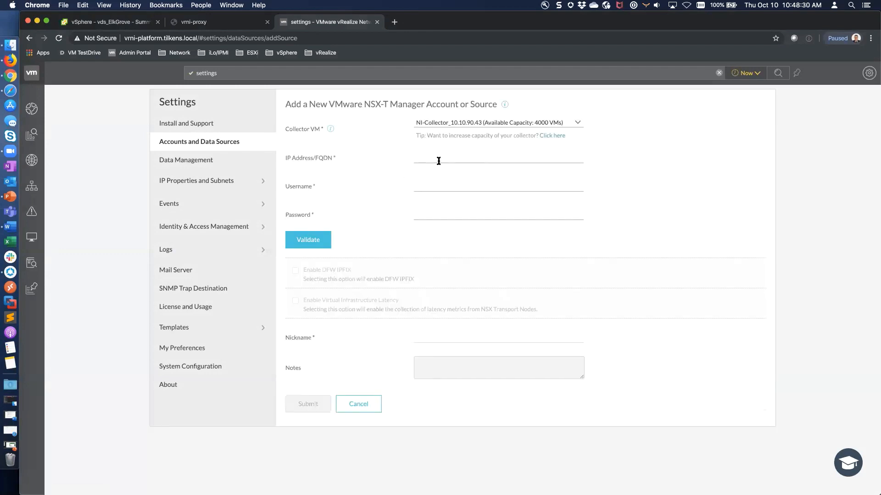
click(438, 161)
text(nsxmgr-p)
key(BackSpace)
key(BackSpace)
text(ific.tilkens.)
key(Tab)
text(admin)
key(Tab)
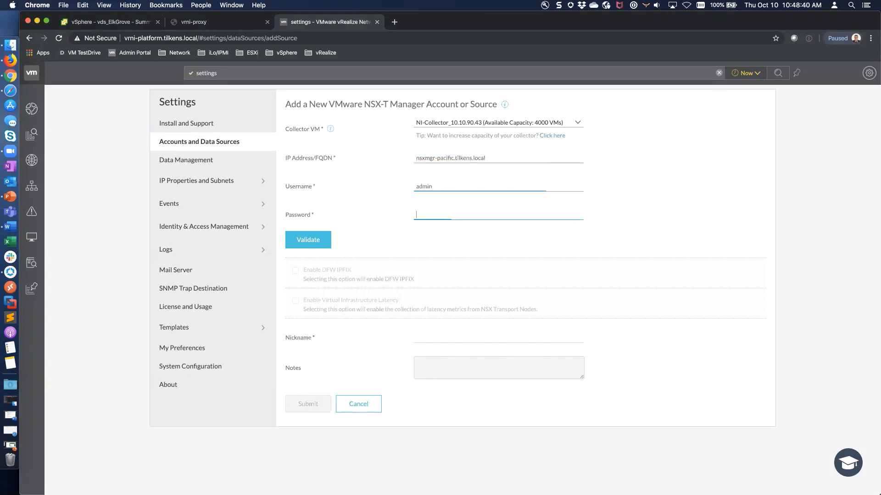
text(••••)
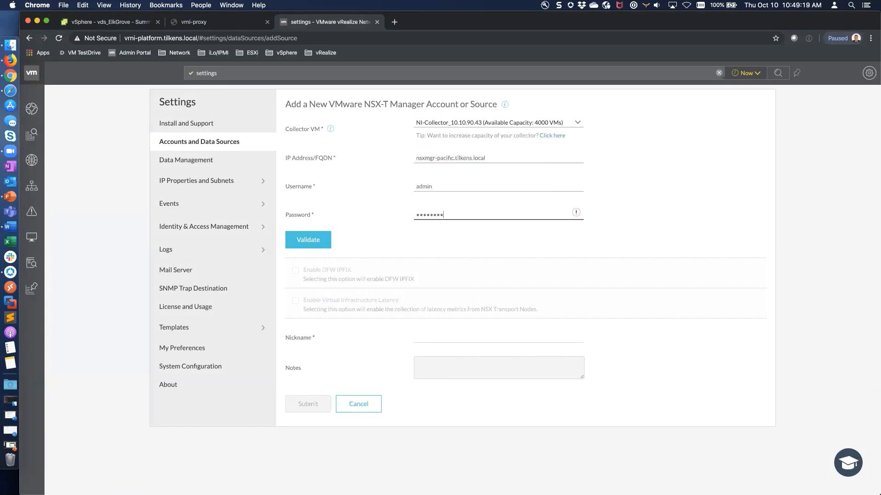
text(••••••••••••)
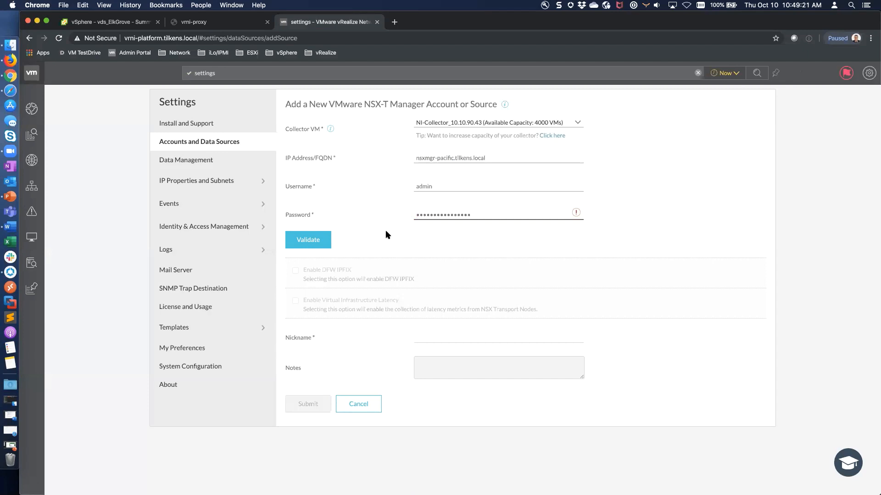
click(312, 242)
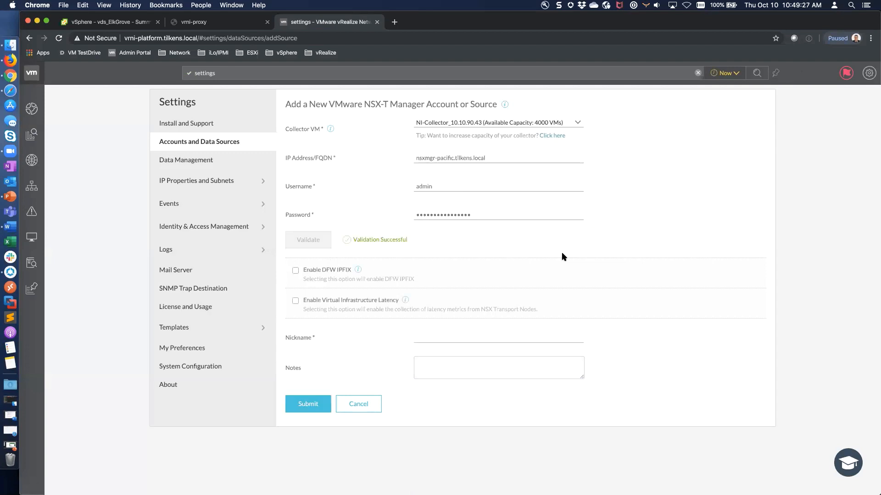
Enable DFW IPFIX and Virtual Infrastructure Latency collection for the NSX-T source.
click(296, 271)
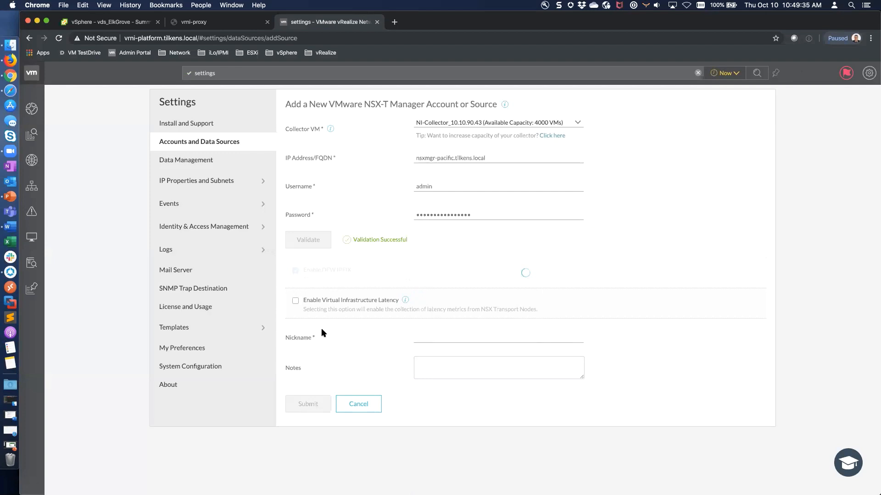
click(296, 301)
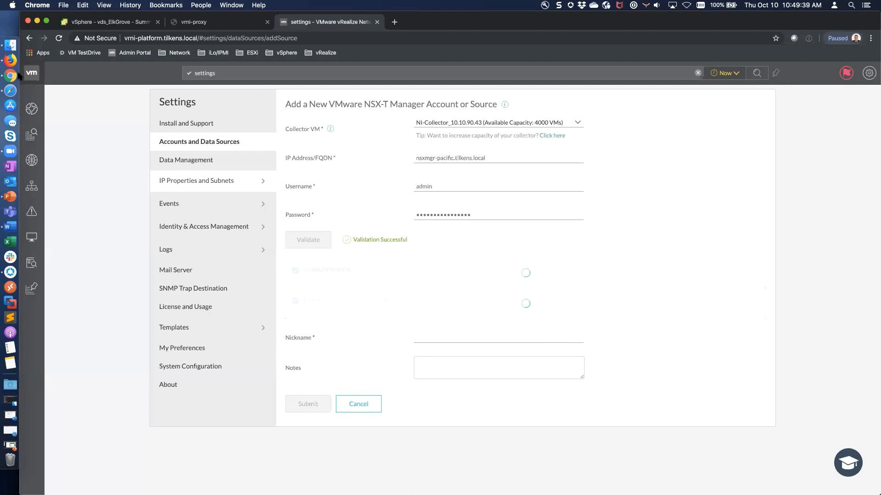
click(10, 60)
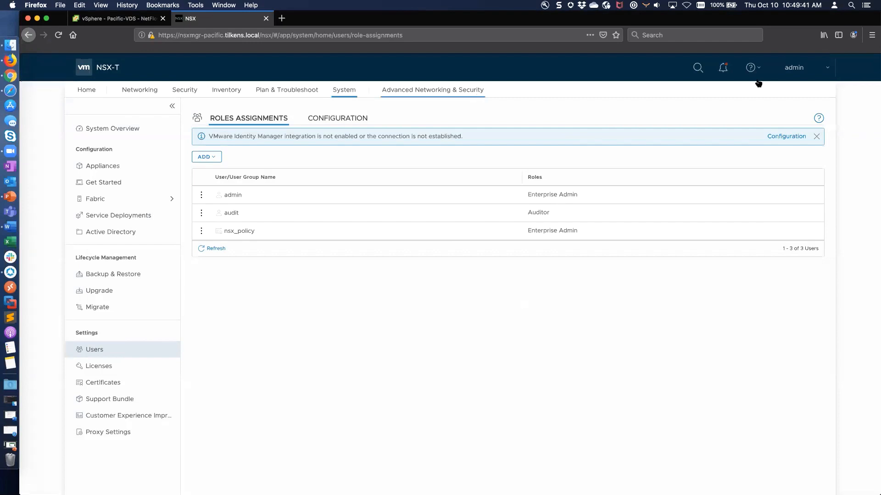
Check NSX-T Manager's About information for version 2.5.0.0.0.14436388, then close it.
click(806, 71)
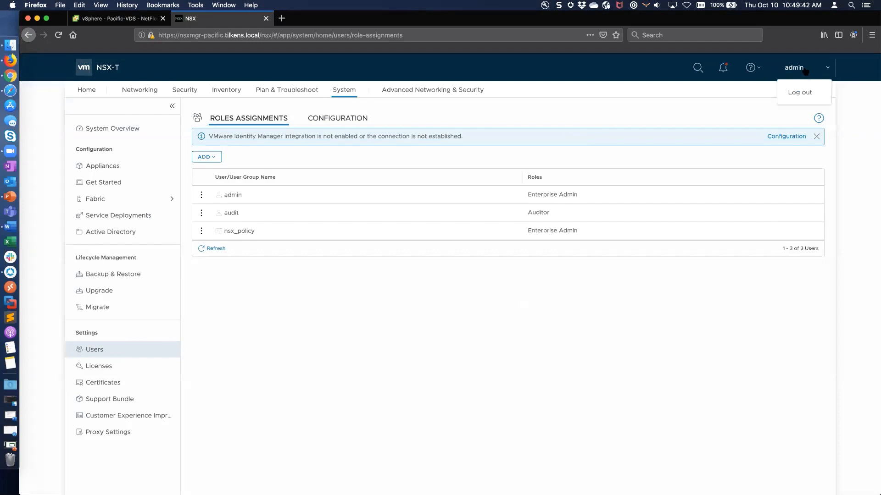
click(752, 67)
click(682, 120)
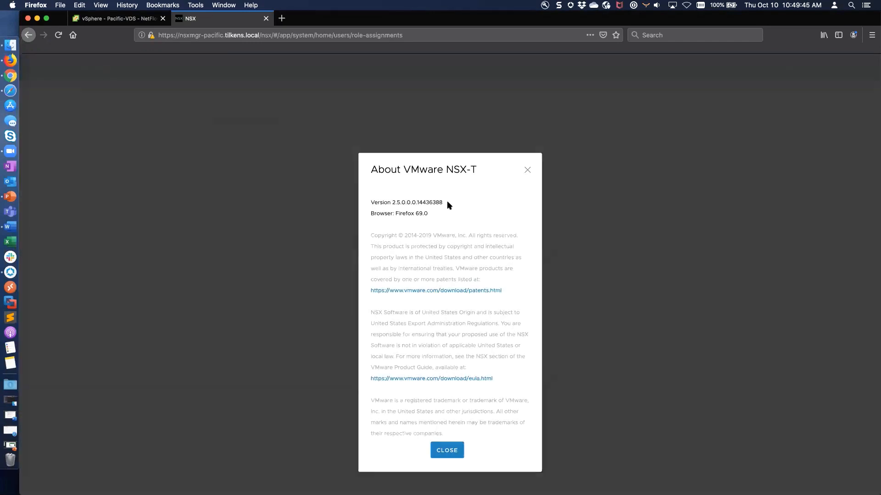
click(460, 448)
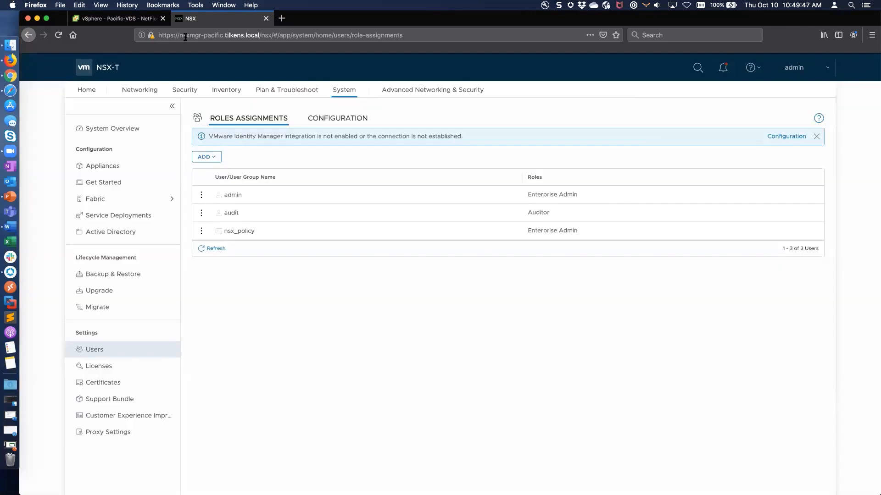
Back in vRNI, nickname the NSX-T Manager source 'NSX Pacific', submit it and finish.
click(15, 75)
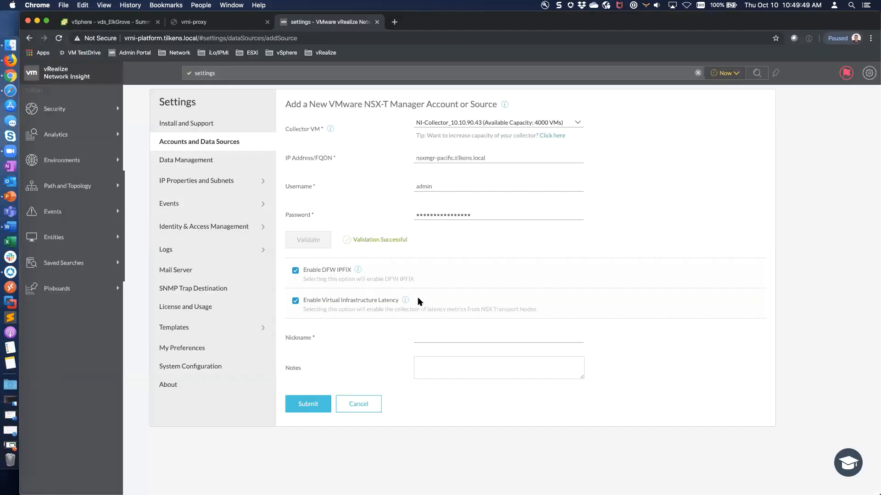
mouse_move(405, 300)
click(556, 339)
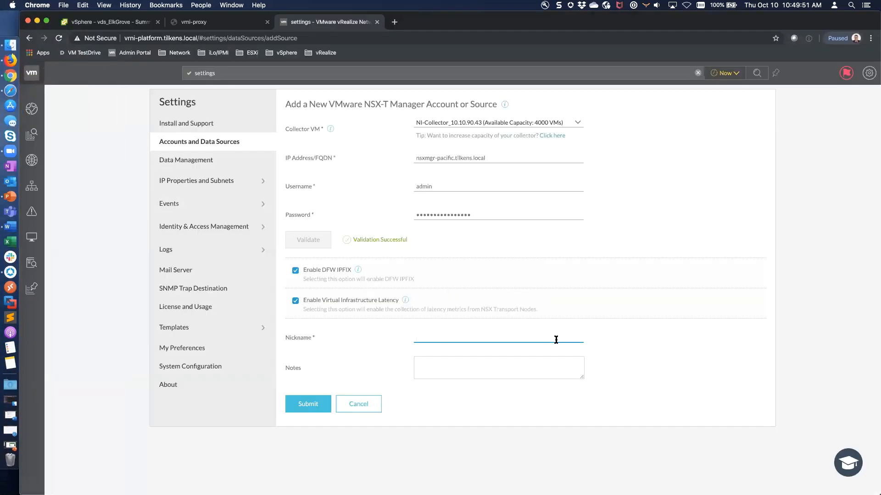
text(NSX Pacific)
click(308, 404)
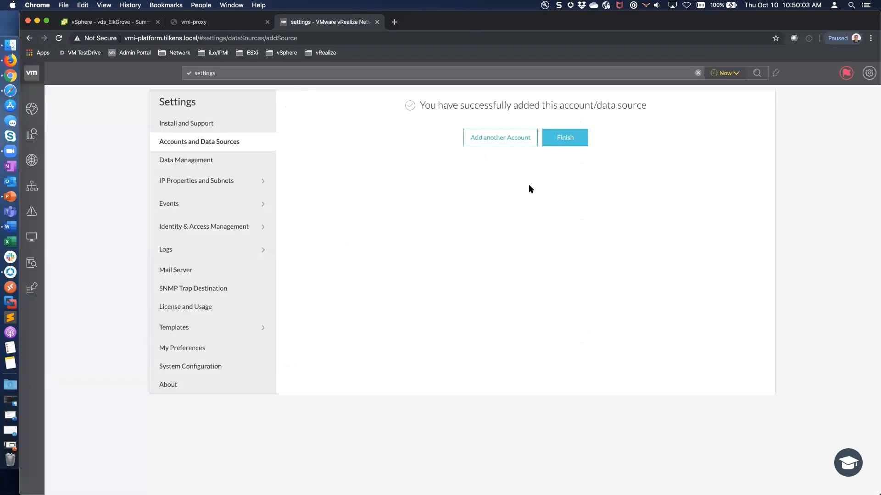
click(569, 140)
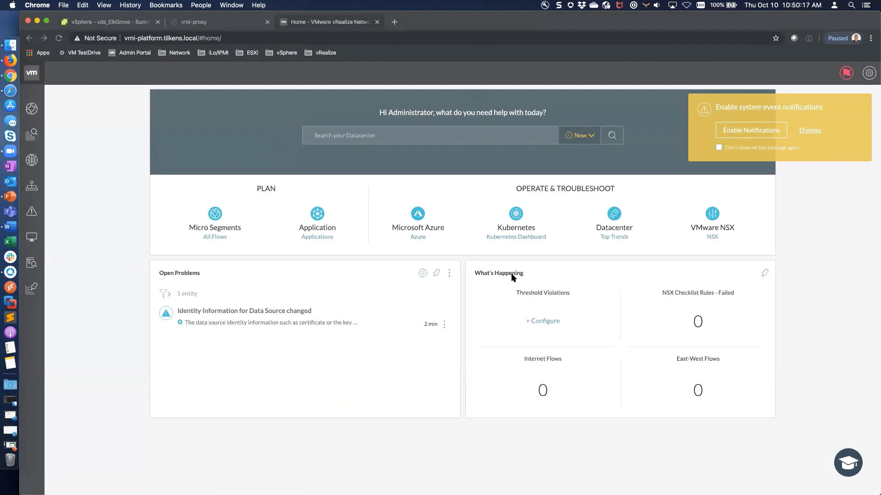
Dismiss the notification prompt and review system health under the Install and Support settings.
click(808, 130)
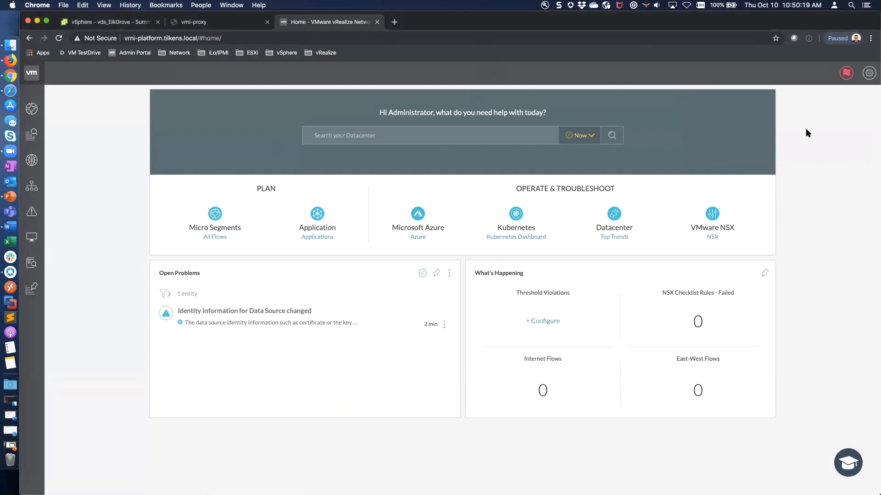
click(866, 74)
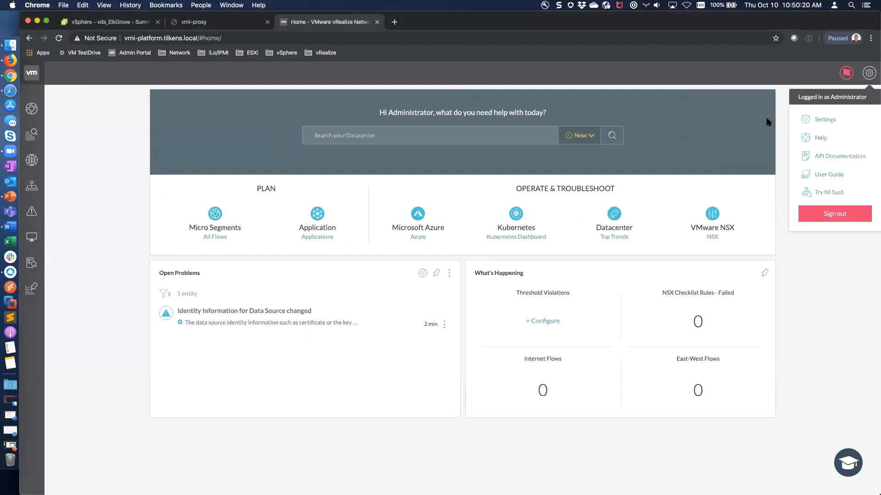
click(848, 117)
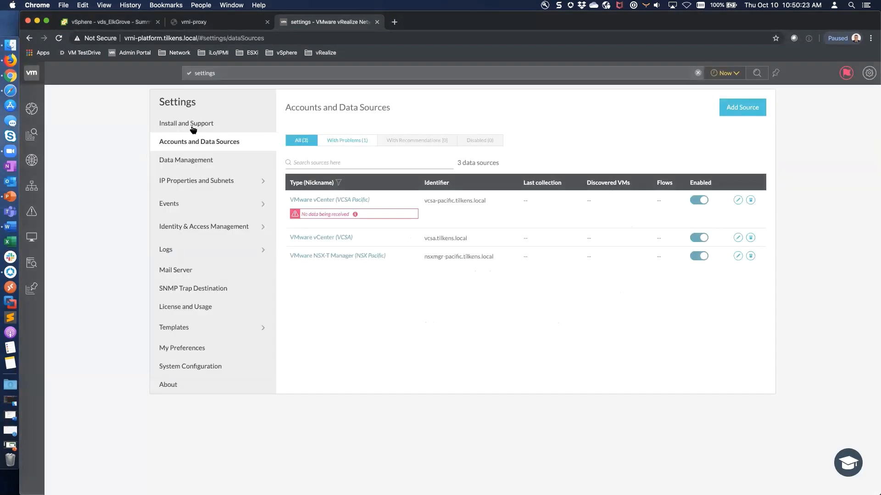
click(192, 124)
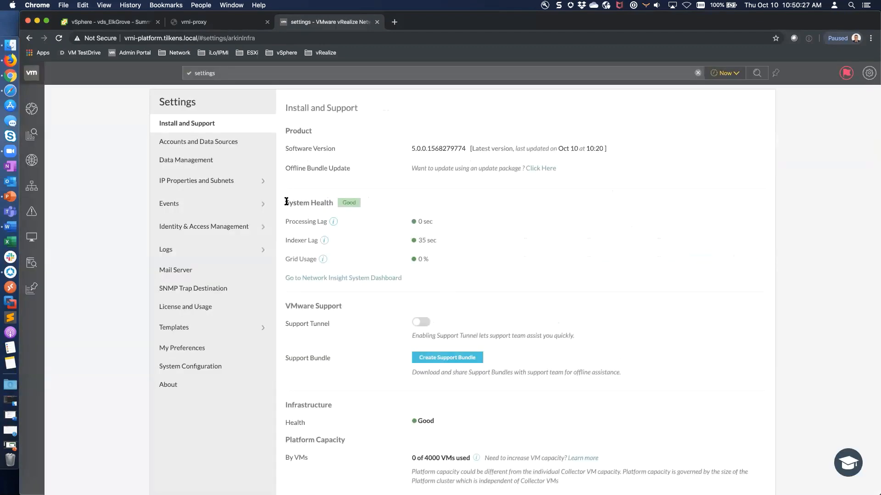
drag(286, 202, 322, 205)
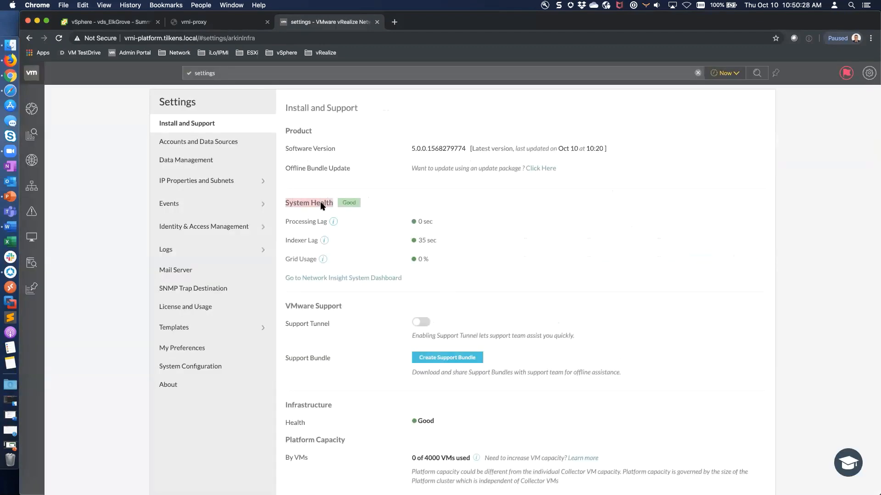
click(429, 221)
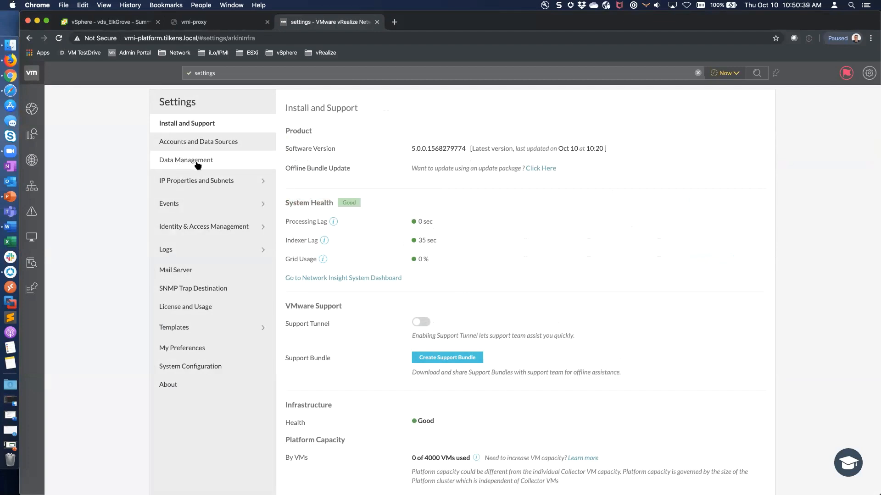
View the East-West IPs settings, then bring up Plan Security with scope All and Last 1 day.
click(203, 183)
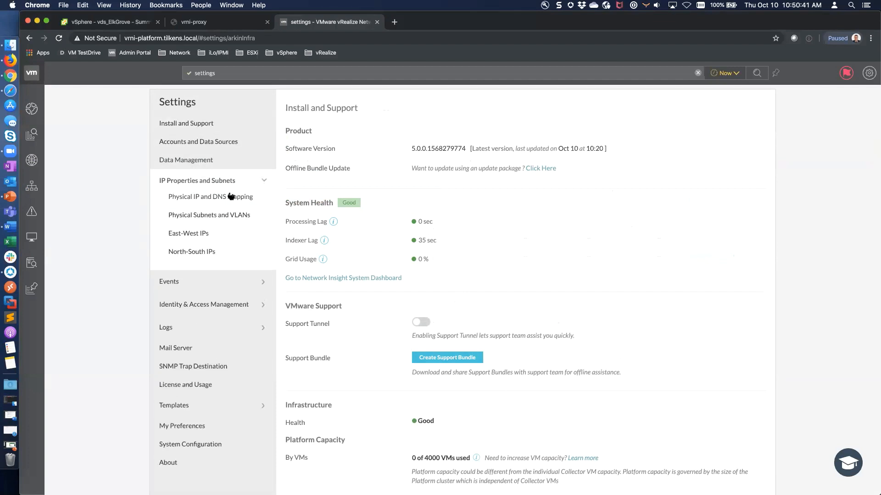
click(268, 238)
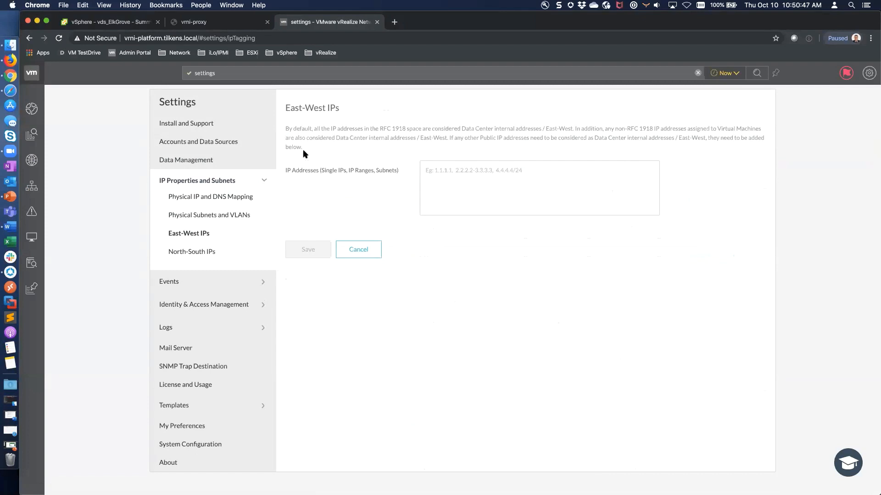
click(456, 170)
mouse_move(37, 133)
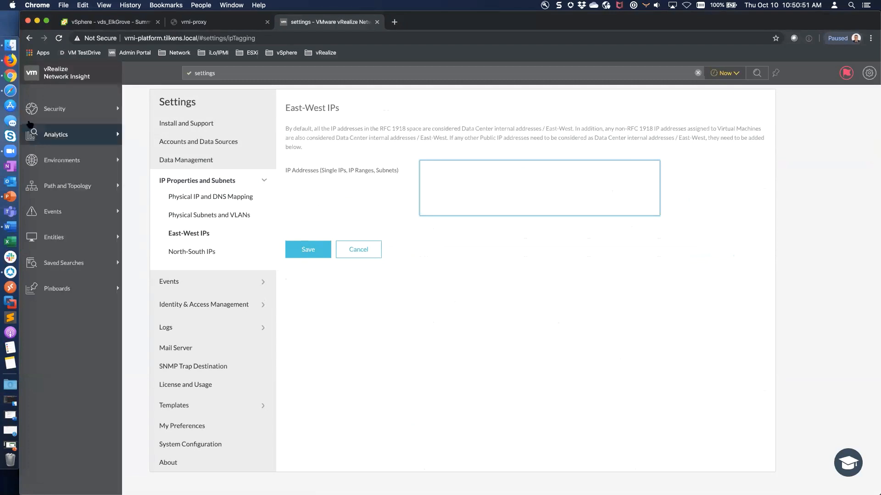
click(59, 114)
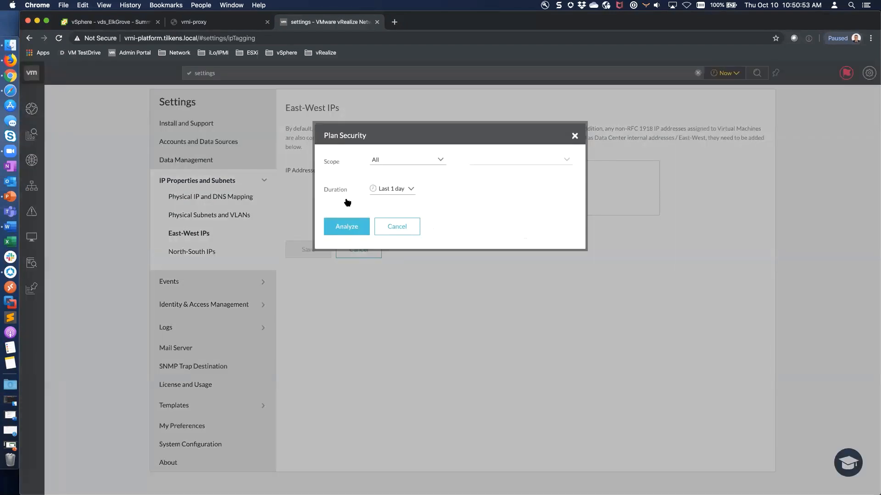
Analyze security for the last day, then go through East-West IPs settings to the System Events list.
click(347, 227)
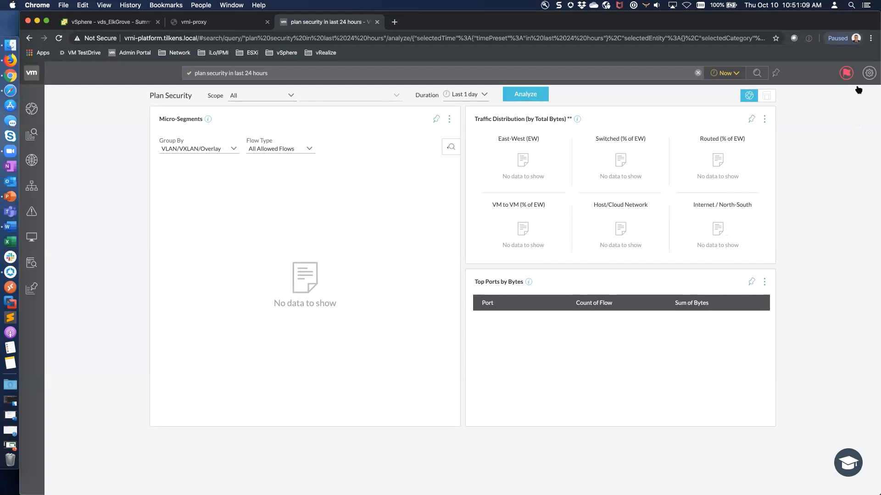
click(868, 73)
click(824, 119)
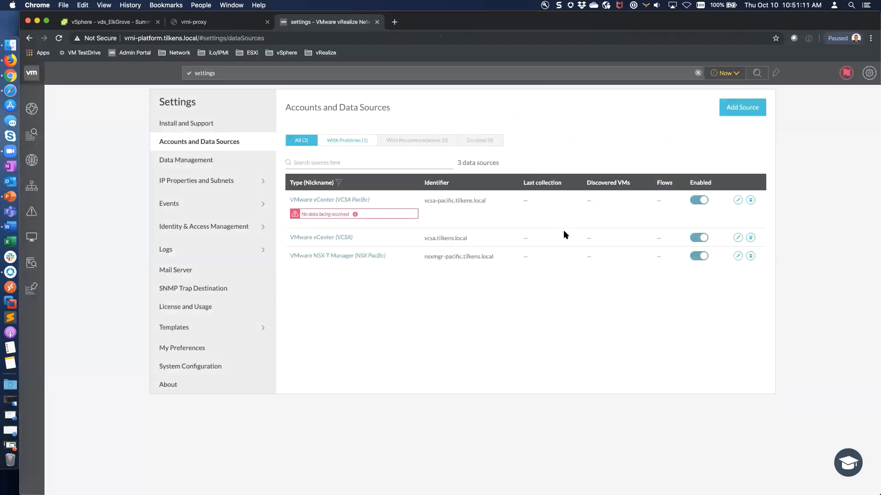
click(217, 182)
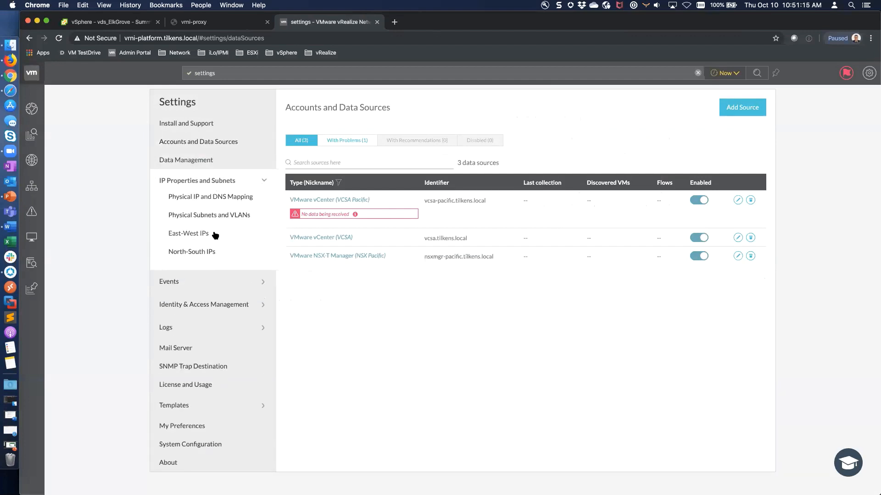
click(216, 234)
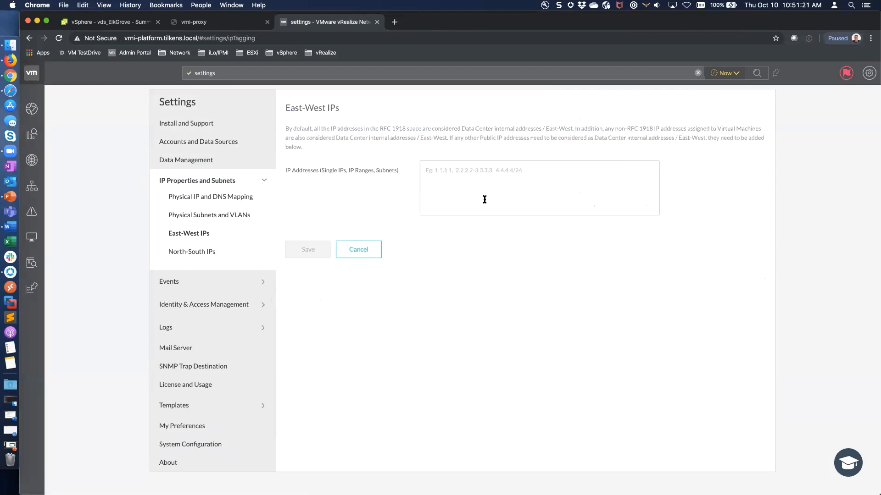
click(257, 284)
click(205, 221)
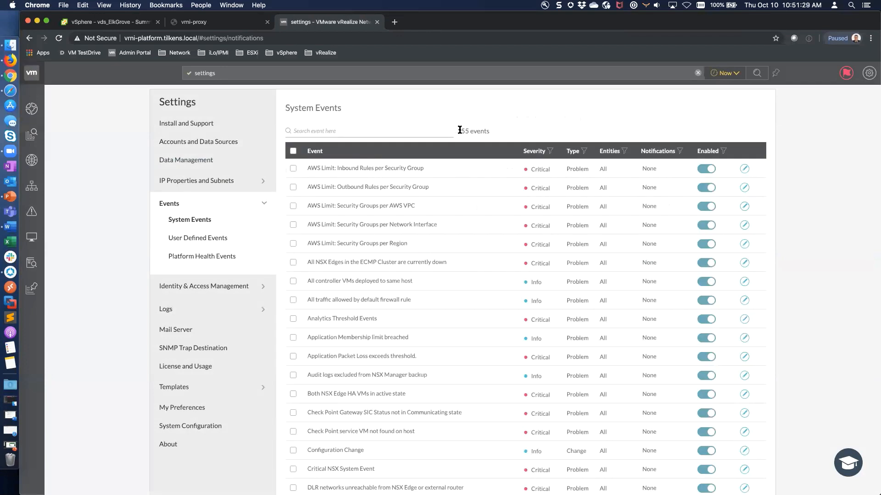
Filter the 155 system events by 'nsx' and inspect the first event's Critical severity.
drag(459, 130, 468, 130)
click(323, 132)
text(nsx)
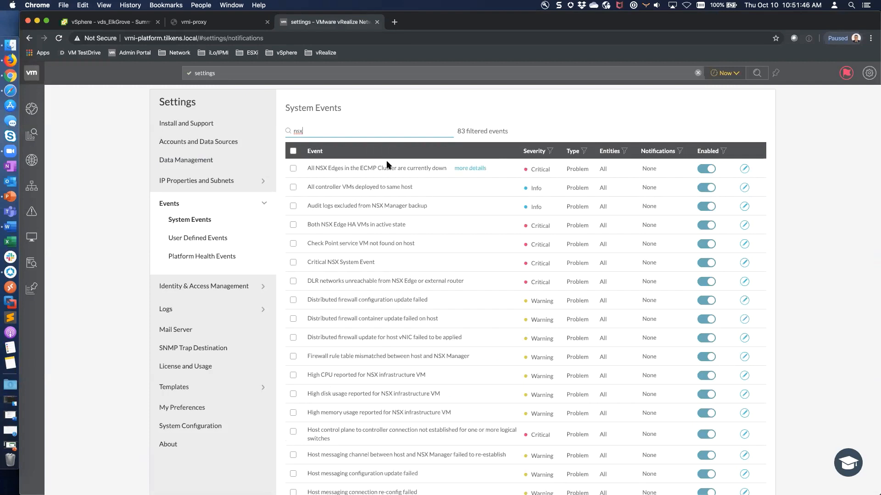
click(469, 168)
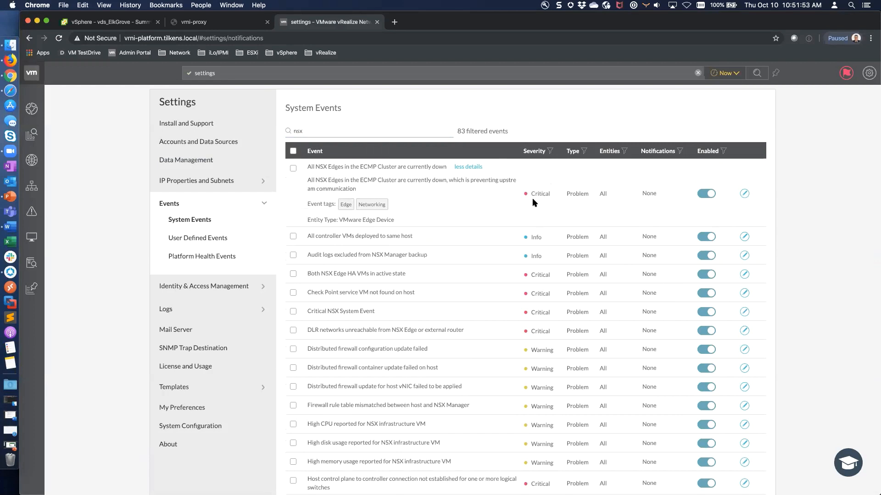
drag(530, 195, 550, 196)
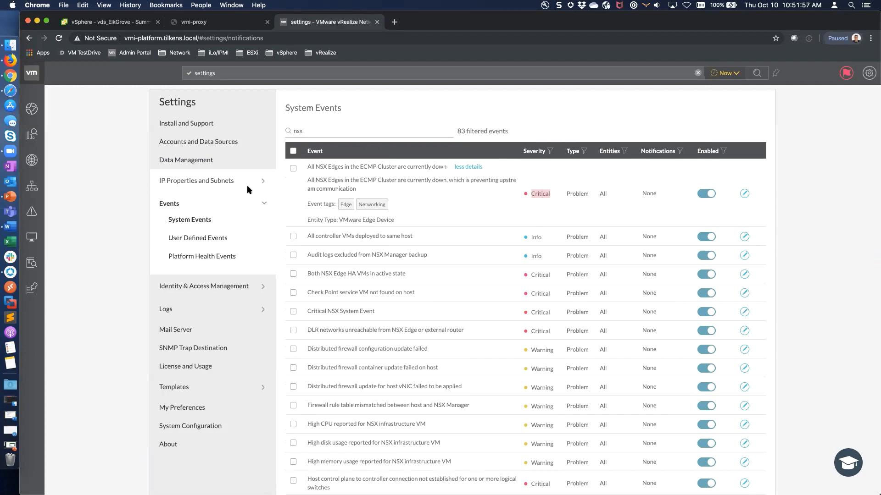
Try setting all 83 NSX events to Moderate severity, cancel, and open SNMP Trap Destination settings.
click(293, 151)
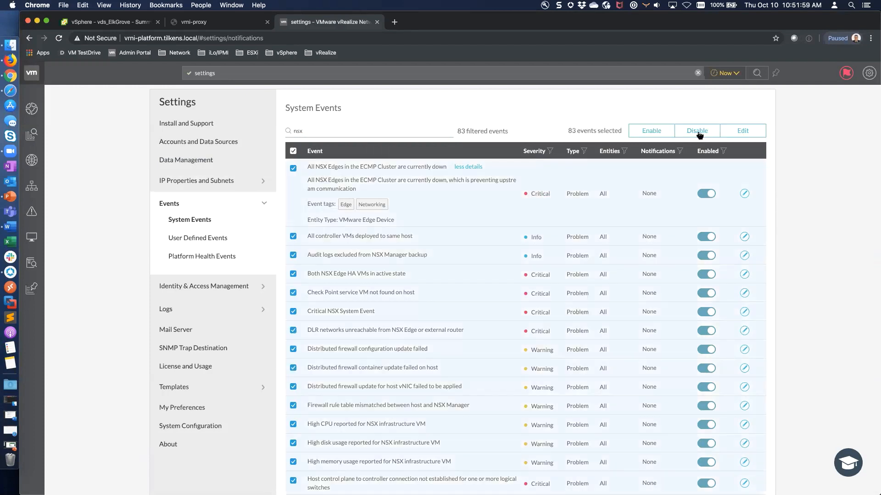
click(761, 133)
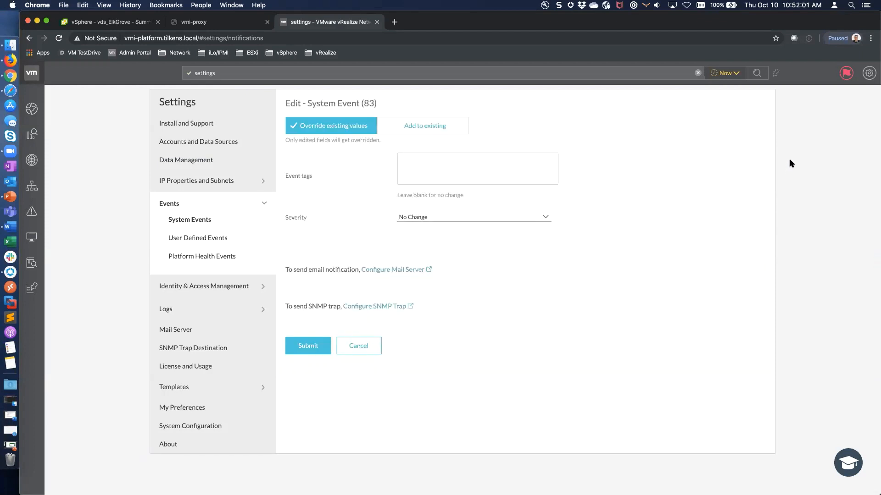
click(434, 220)
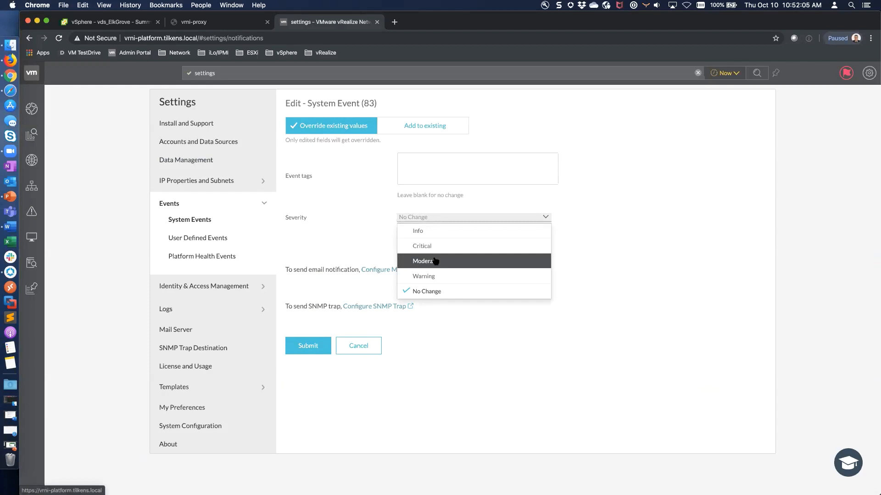
click(435, 261)
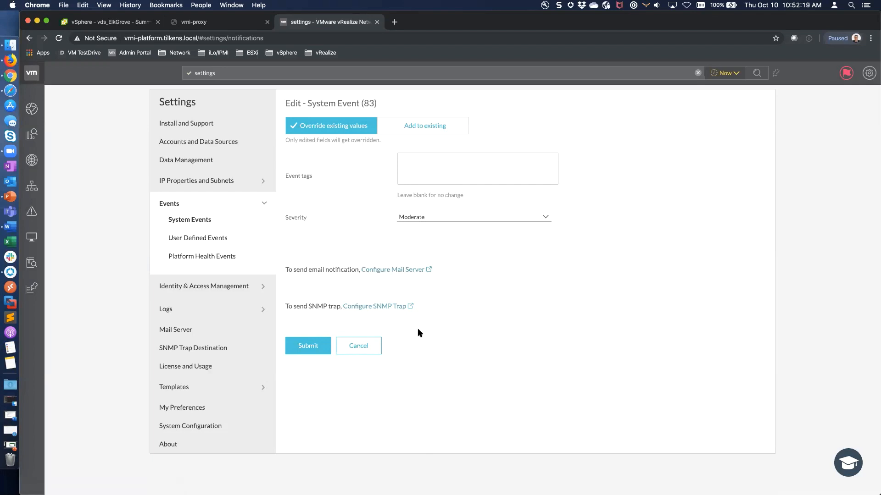
click(365, 346)
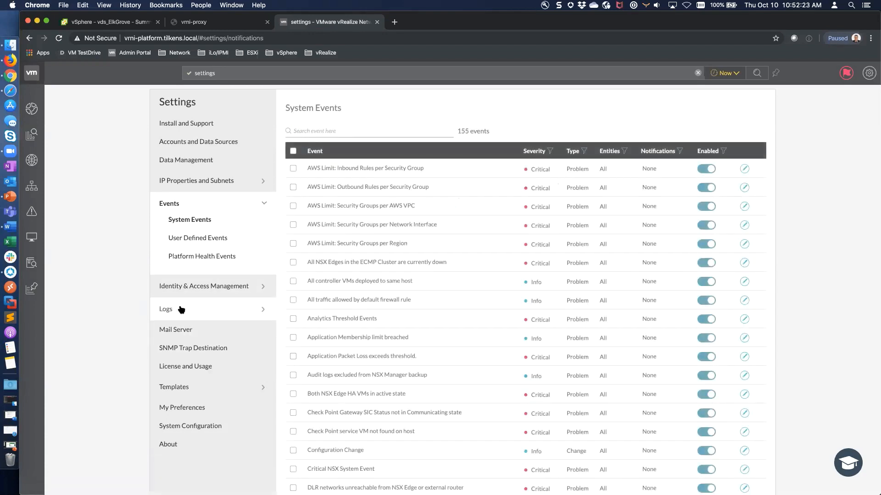
click(186, 348)
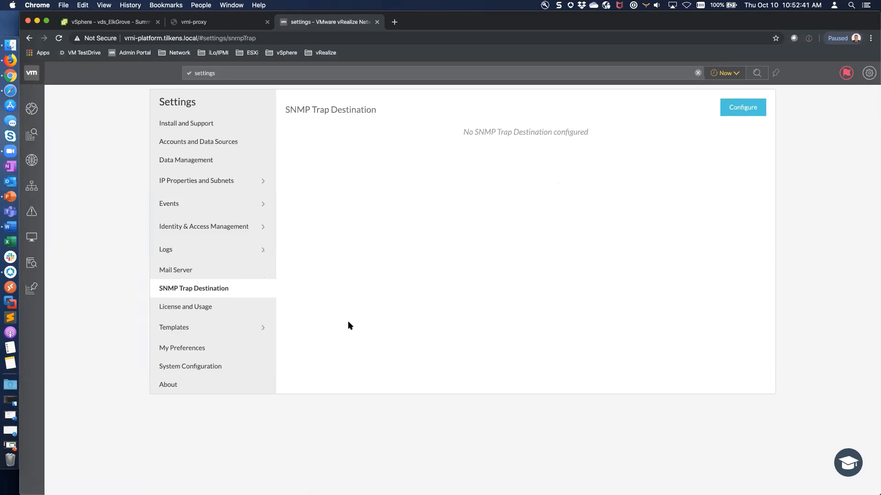
Run a Plan Security analysis over the last day.
mouse_move(35, 110)
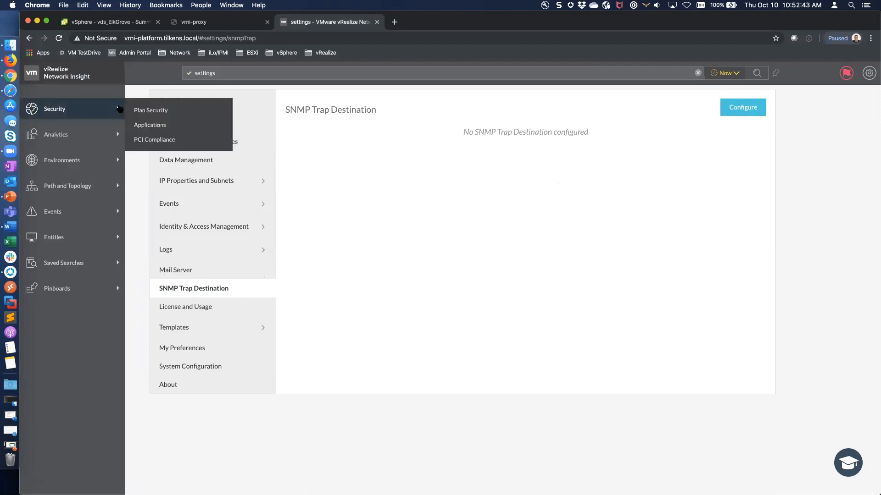
click(174, 111)
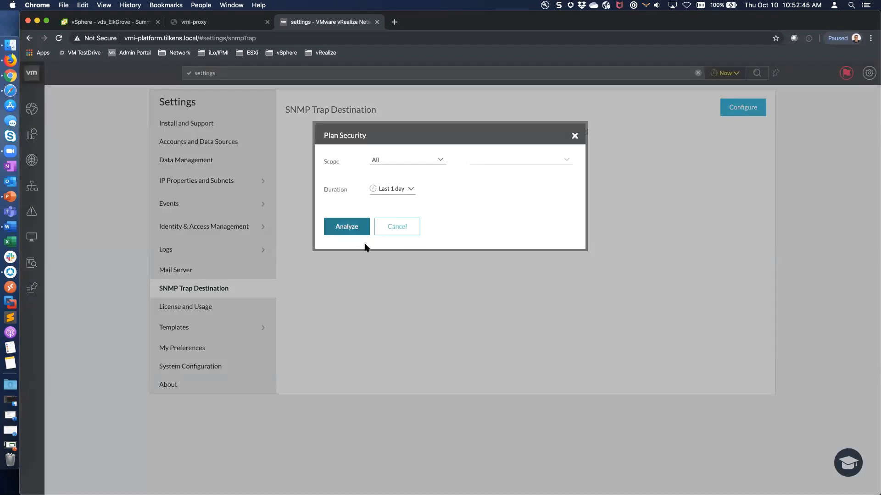
click(363, 232)
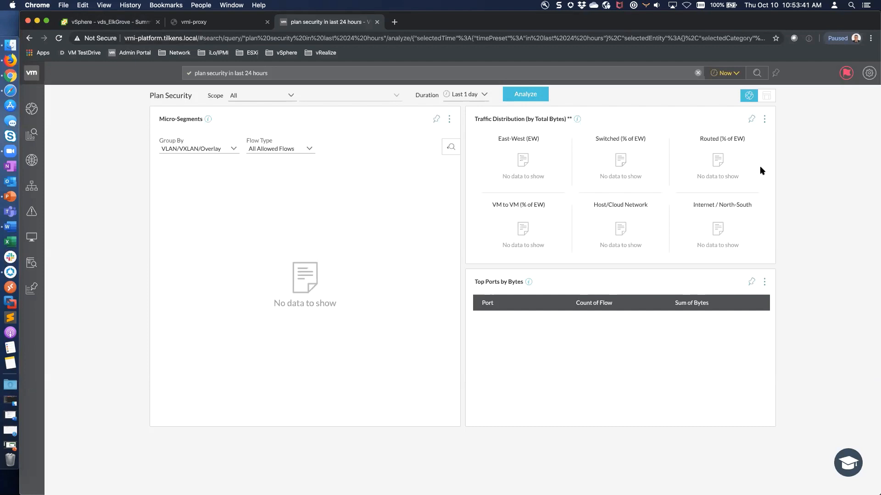
Narrow the analysis scope to Security Groups, find none available, then switch to the vSphere Client.
click(289, 95)
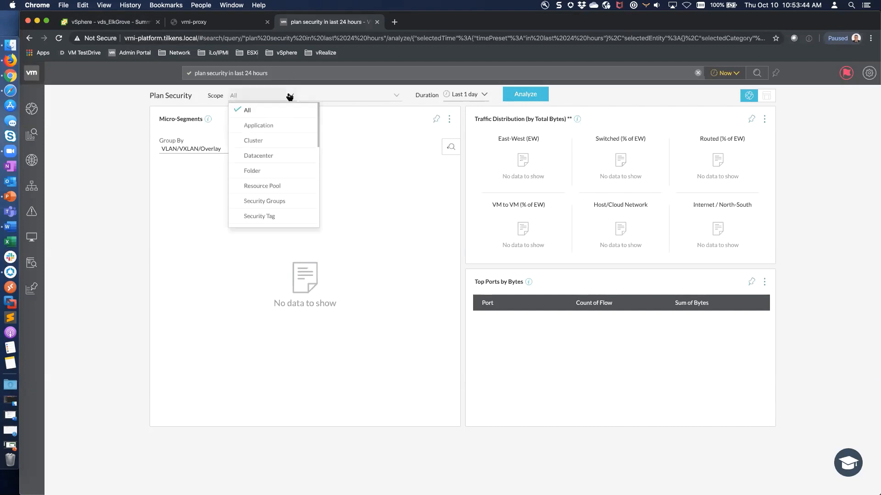
click(294, 204)
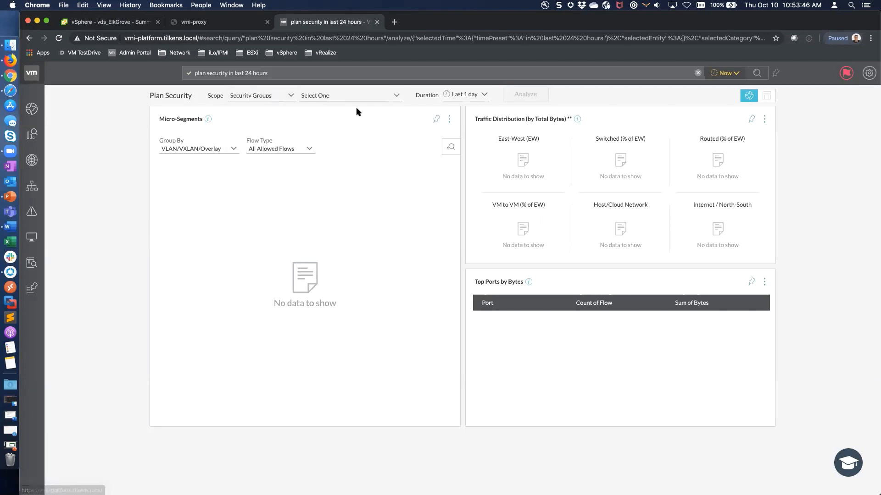
click(396, 96)
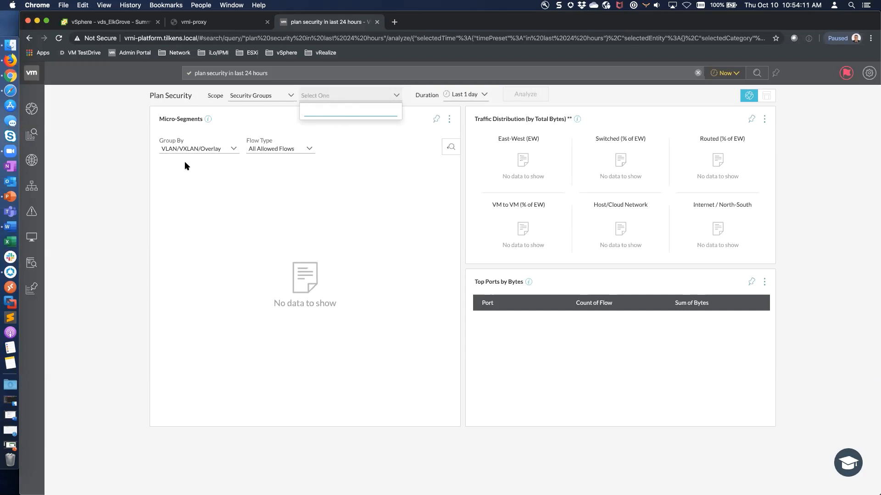
click(115, 167)
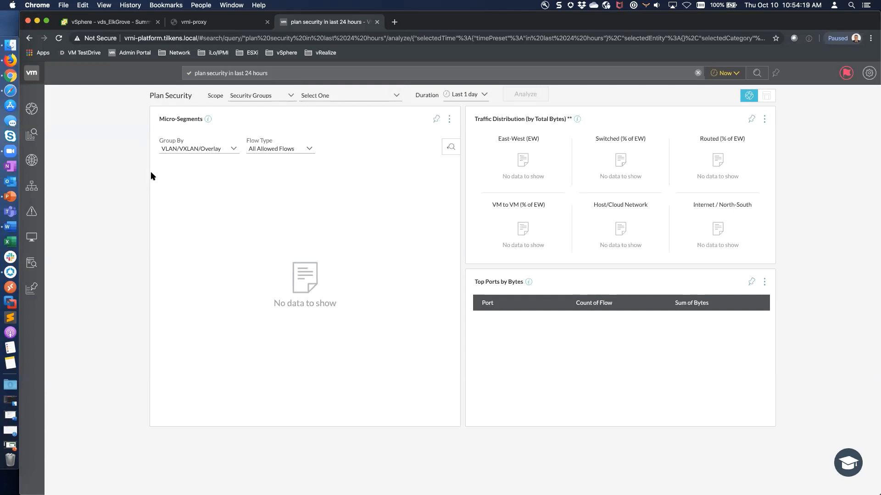
click(107, 23)
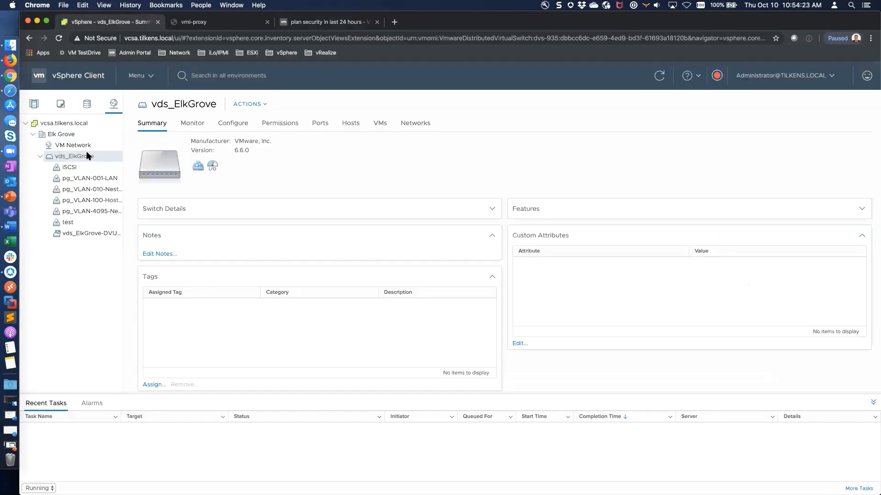
Show vds_ElkGrove's NetFlow settings and select collector IP 10.10.90.43 on port 2055.
click(236, 127)
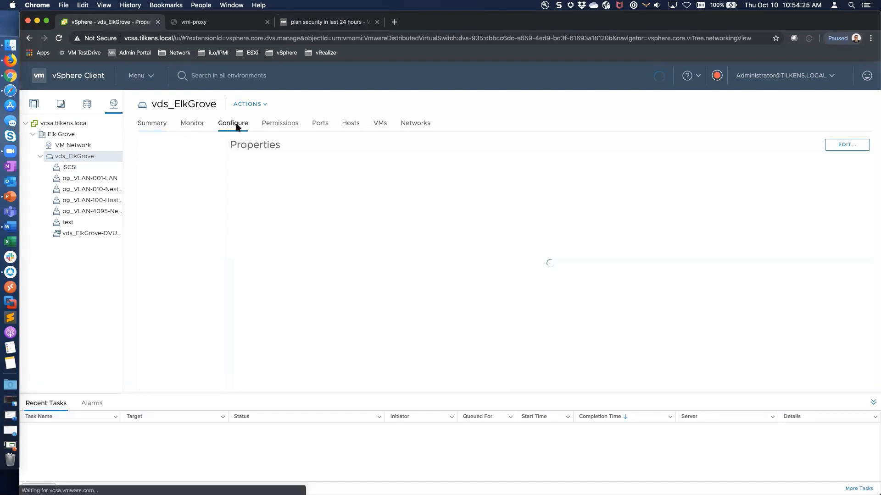
click(185, 199)
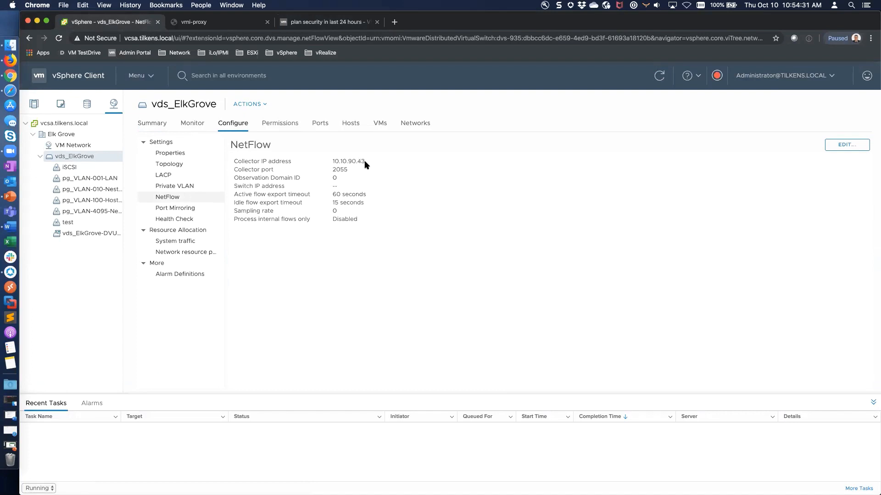
drag(366, 164, 332, 161)
Compare Pacific-VDS NetFlow and the Plan Security tab, then open NSX-T Proxy Settings showing no proxy.
click(10, 60)
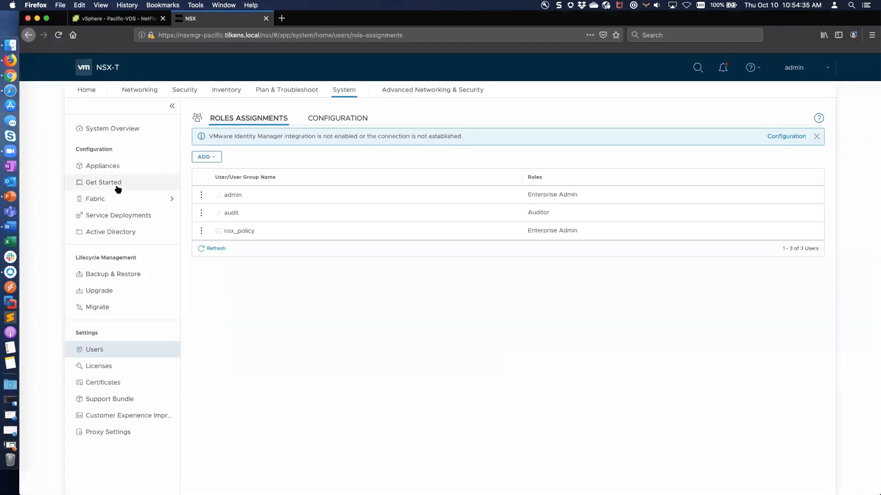
click(120, 19)
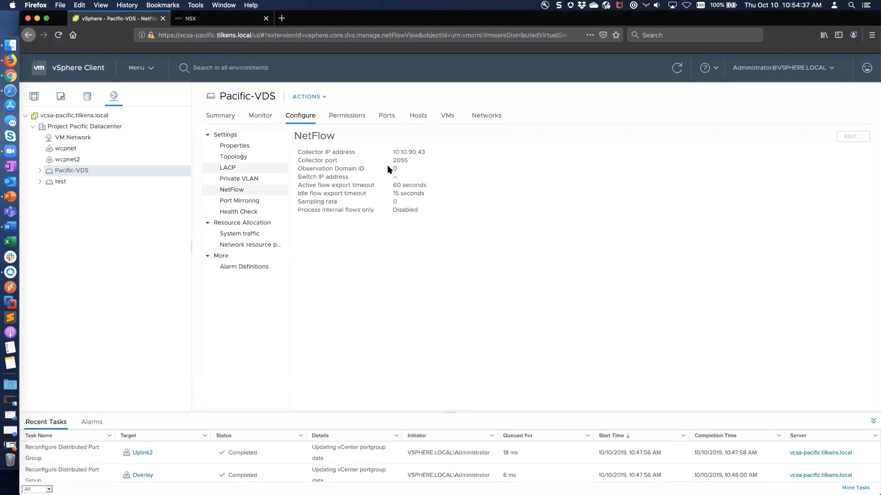
click(10, 75)
click(321, 22)
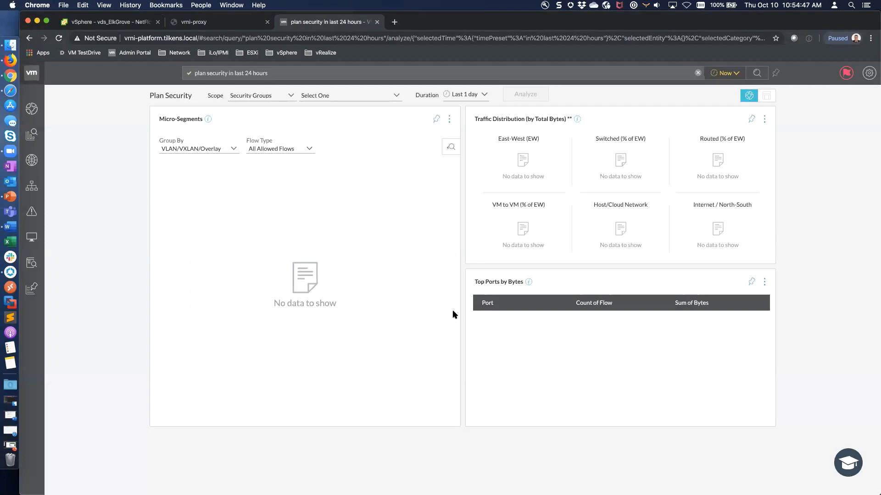
click(13, 62)
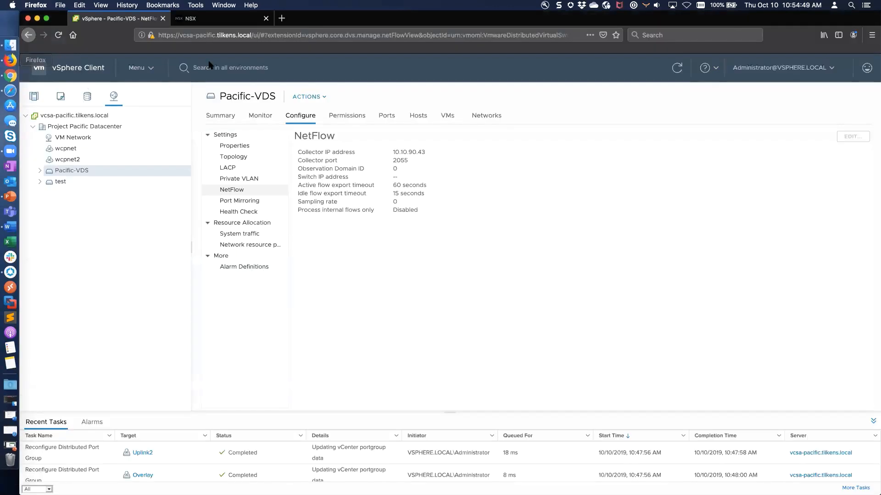
click(220, 21)
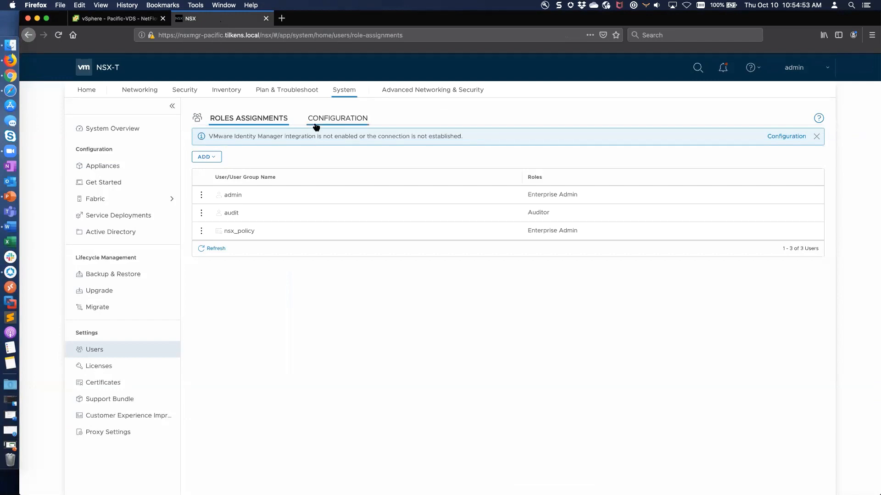
click(132, 433)
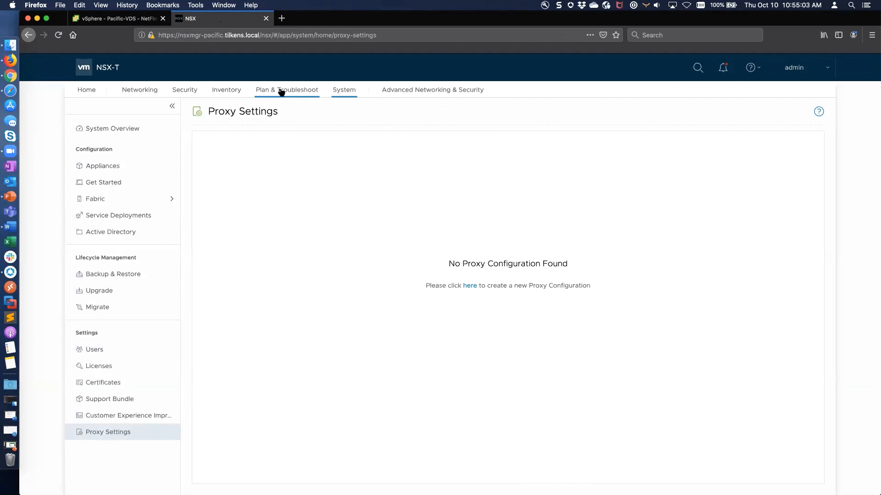
Scroll through Fabric > Appliances, then view Inventory: 0 groups, 409 services, 1 VM, 63 context profiles.
click(170, 200)
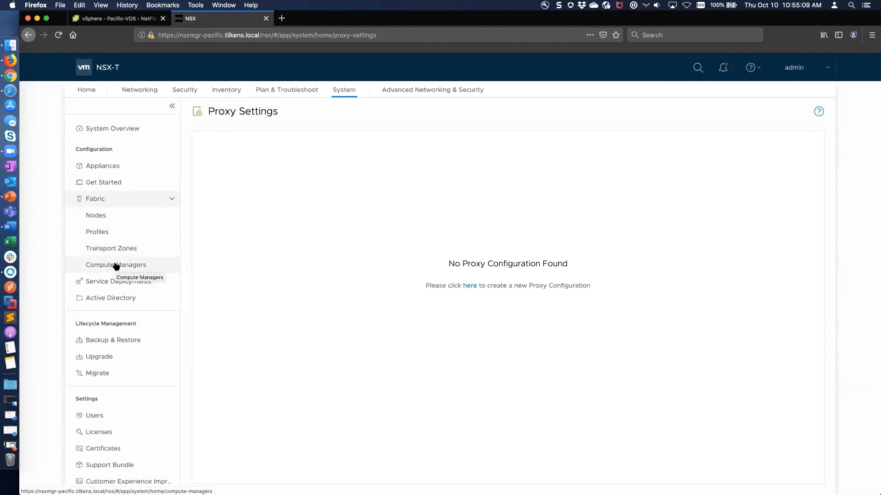
scroll(116, 267, down, 1)
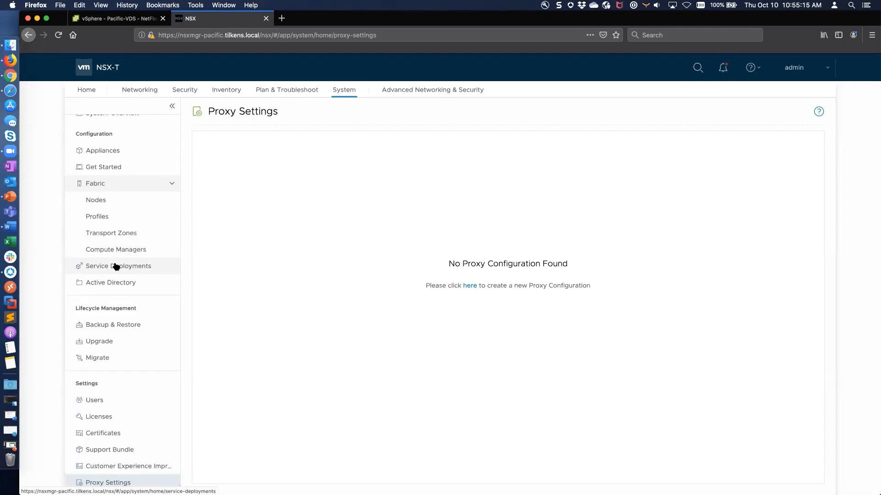
click(108, 151)
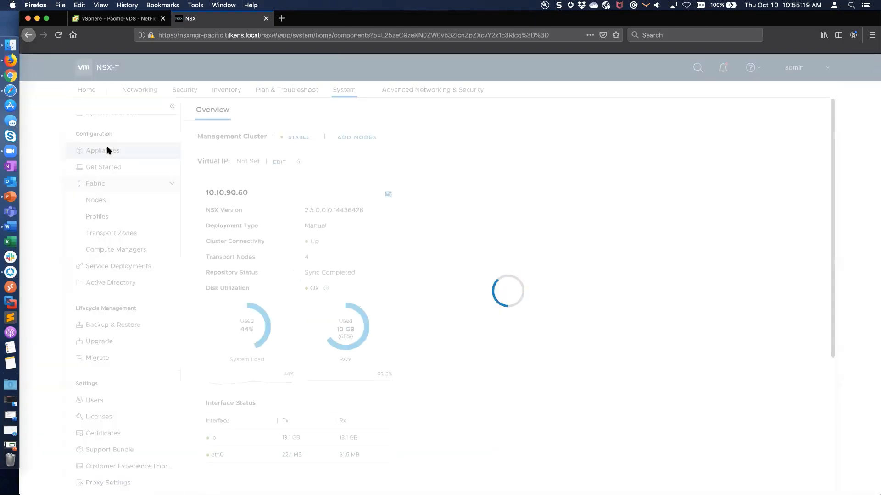
scroll(507, 304, down, 5)
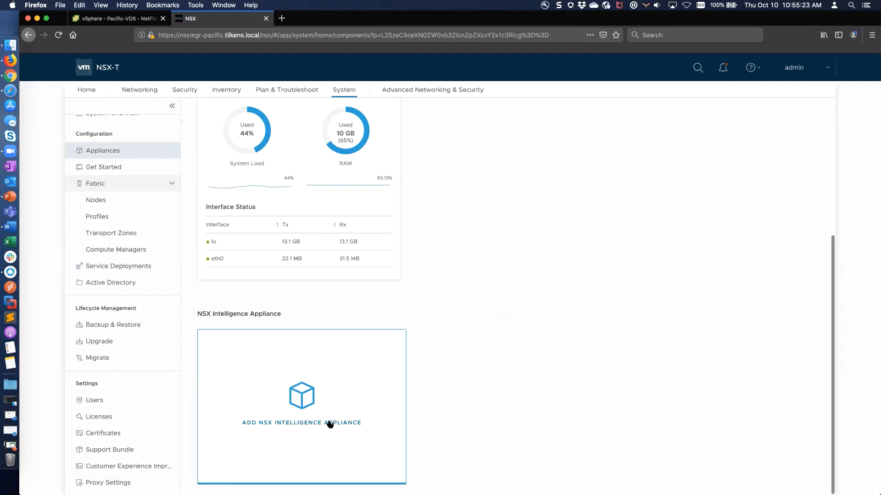
scroll(475, 352, up, 5)
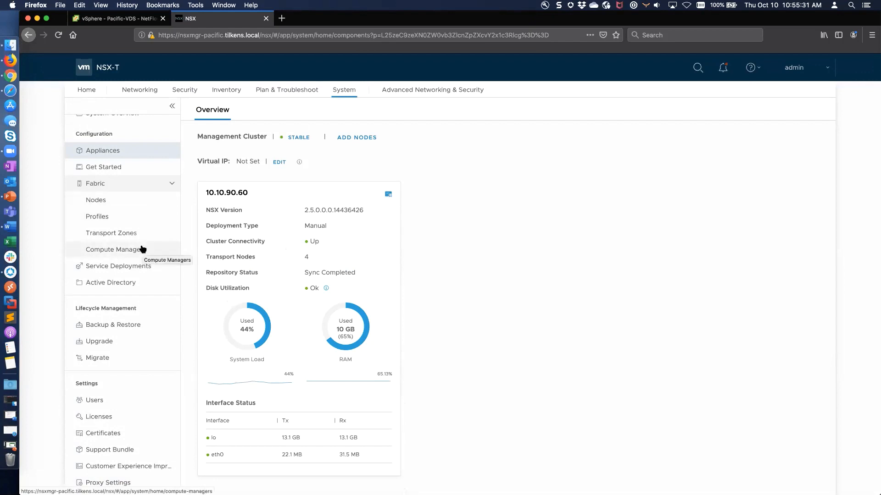
click(226, 90)
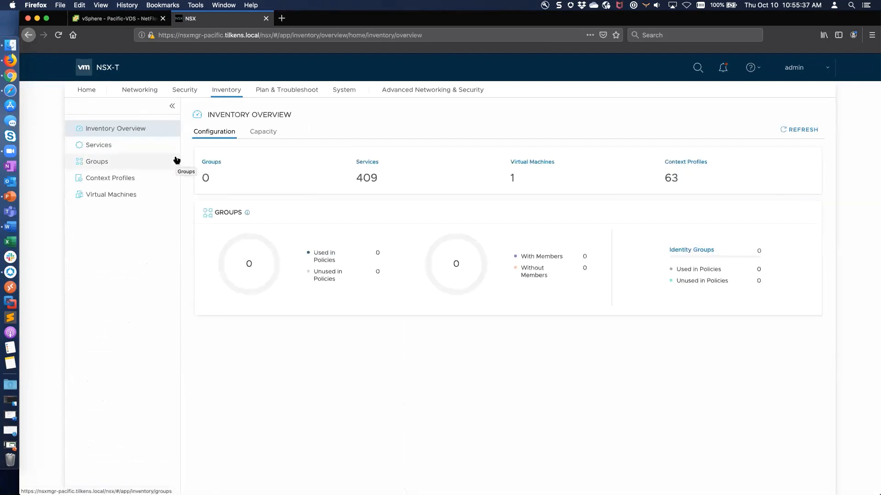
Browse the System and Home overviews, ending on Networking with segments uplink1, uplink2, wcpnet, wcpnet2 Up.
click(352, 91)
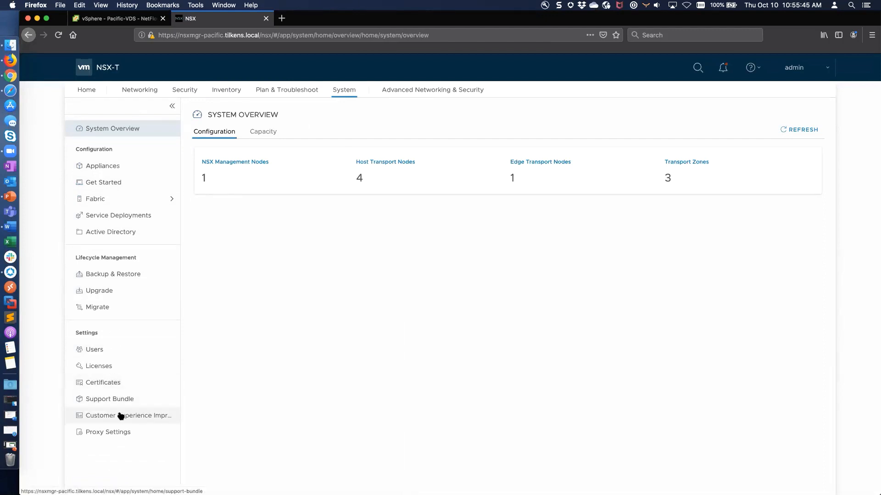
click(158, 89)
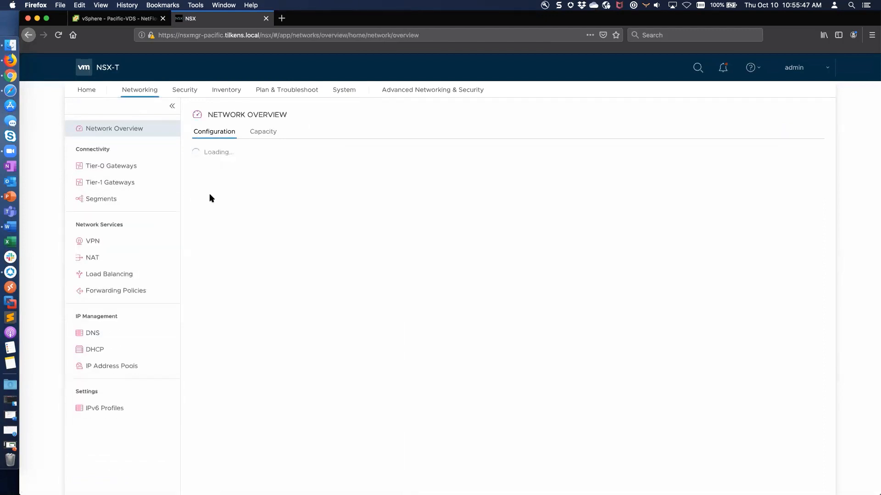
click(90, 91)
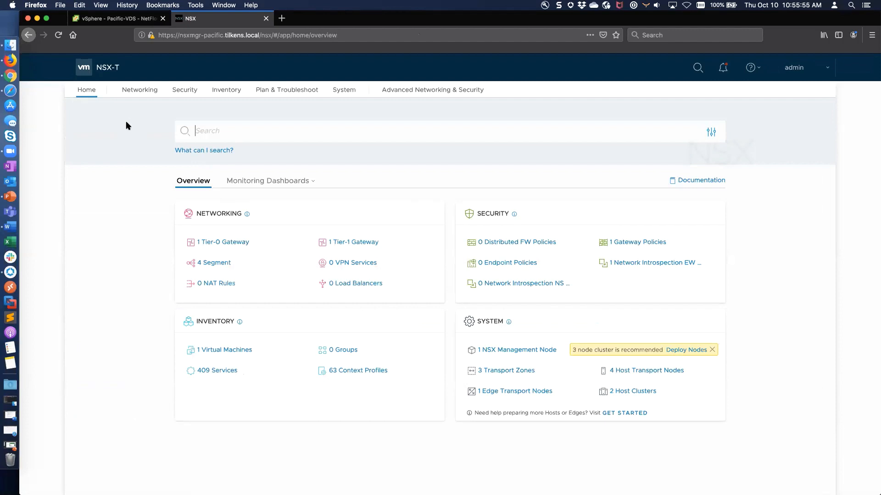
click(156, 92)
Open the wcpnet segment's Advanced Configuration in NSX-T Manager, then return to vRealize Network Insight.
click(112, 198)
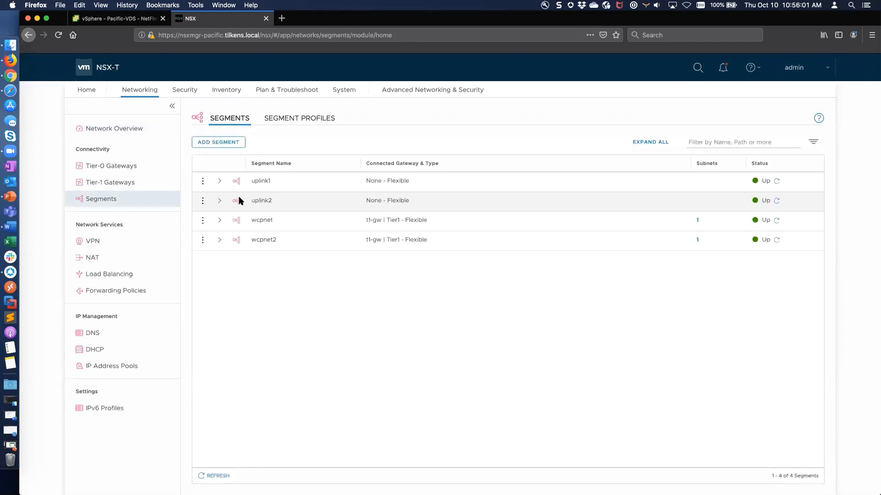
click(220, 240)
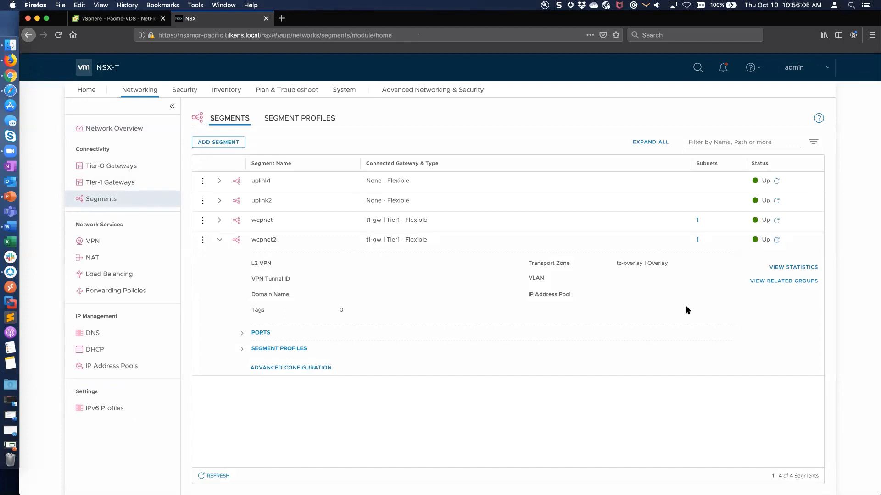
click(220, 220)
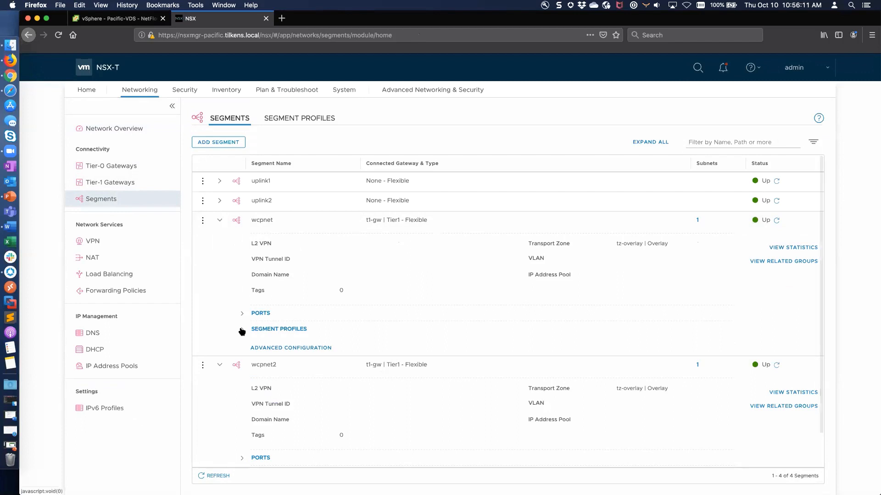
click(291, 348)
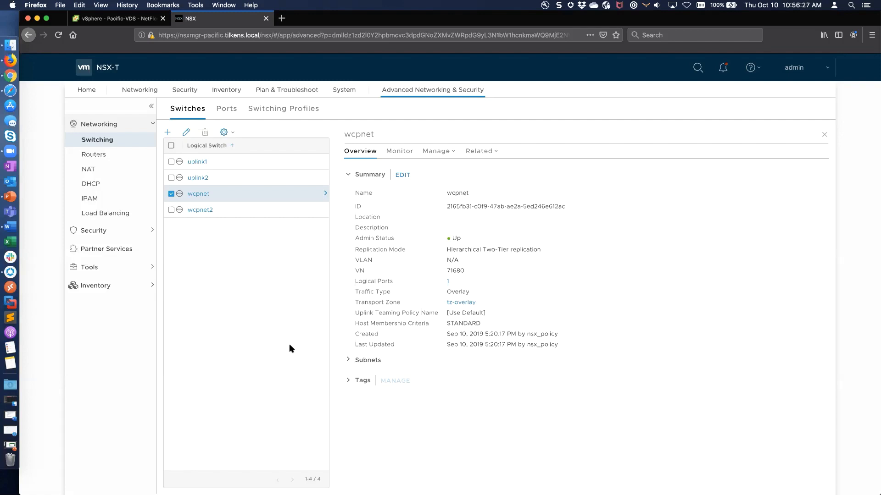
click(11, 76)
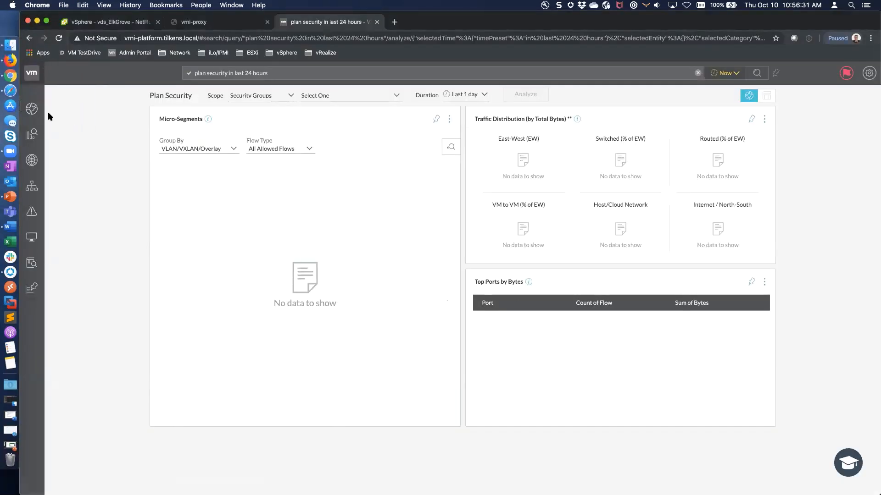
Choose Path and Topology > Path from the vRNI sidebar to begin a path lookup.
mouse_move(39, 110)
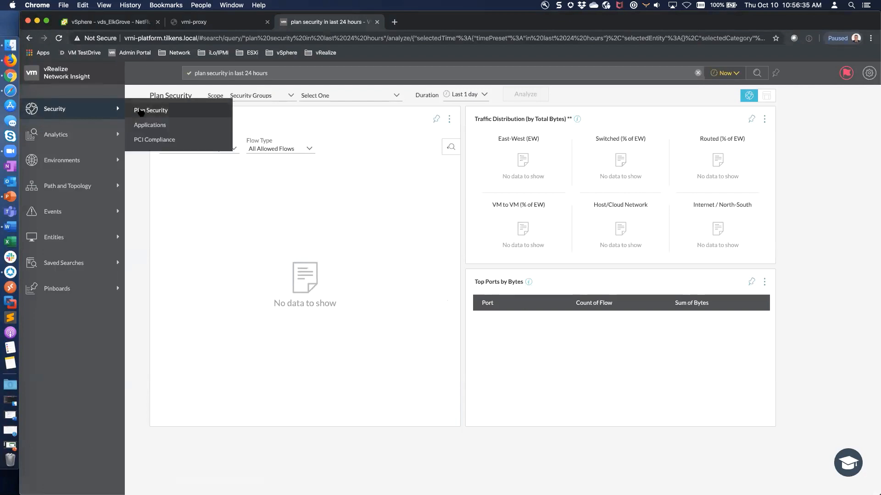
mouse_move(112, 139)
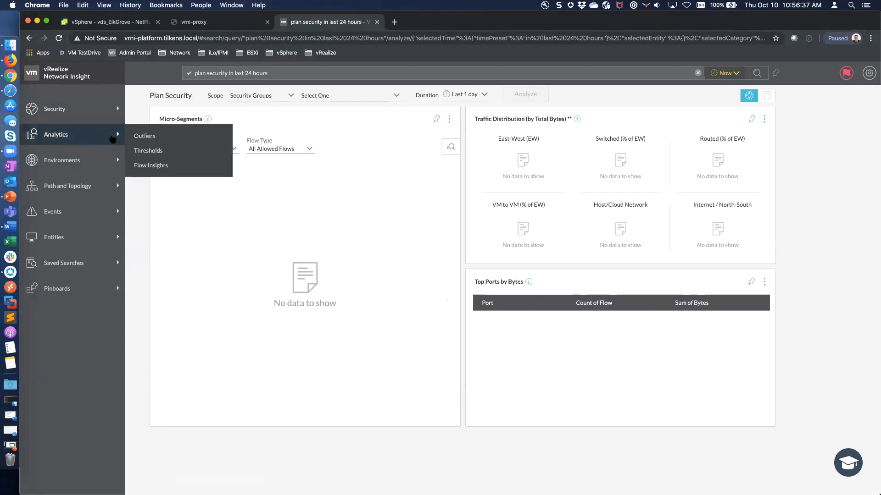
mouse_move(111, 188)
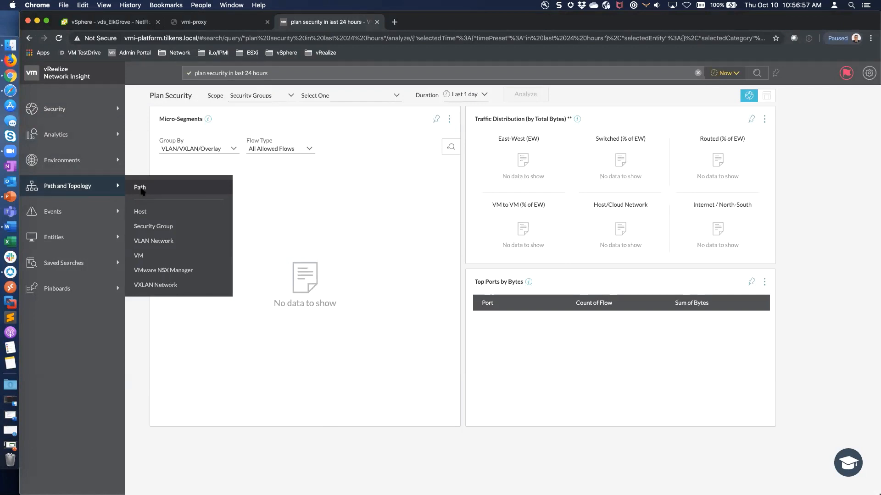
click(142, 189)
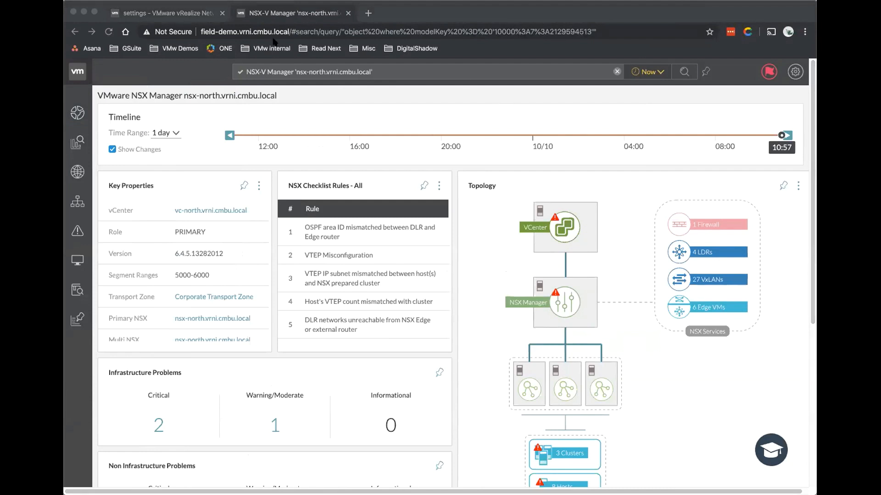
Paste the NSX Optimisation pinboard URL into the address bar and load it.
click(273, 31)
key(super+v)
key(Return)
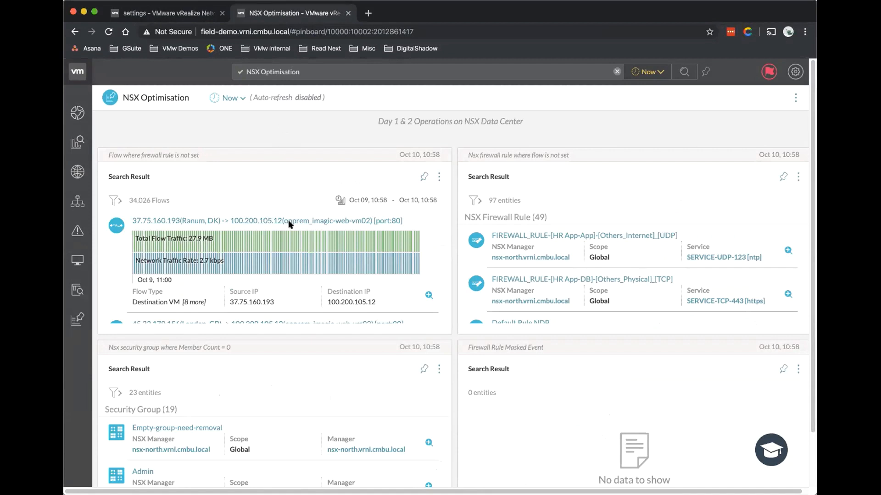
Highlight the 34,026 flows without firewall rules and the 97 unused-rule entities count.
scroll(155, 166, down, 1)
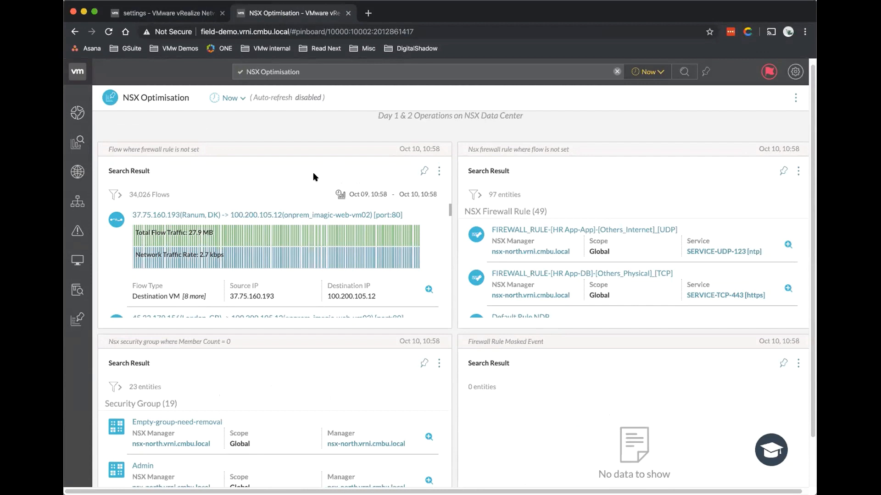
scroll(306, 187, down, 1)
scroll(247, 137, up, 2)
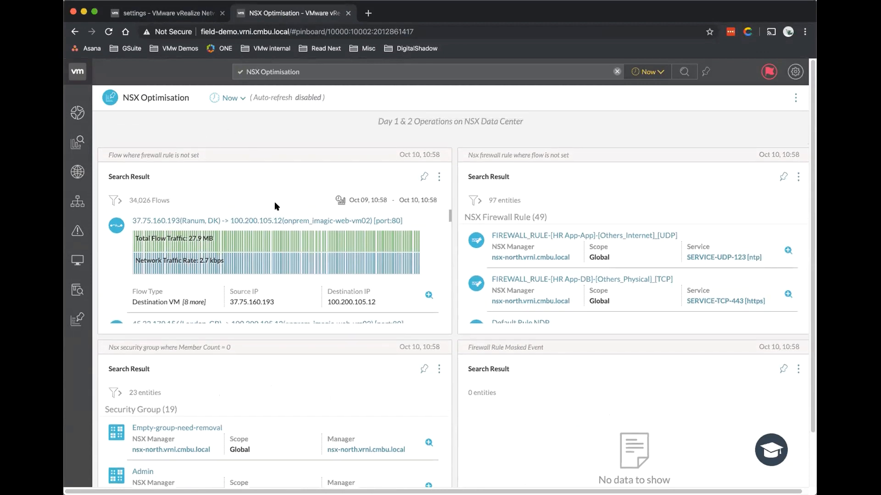
scroll(274, 203, down, 5)
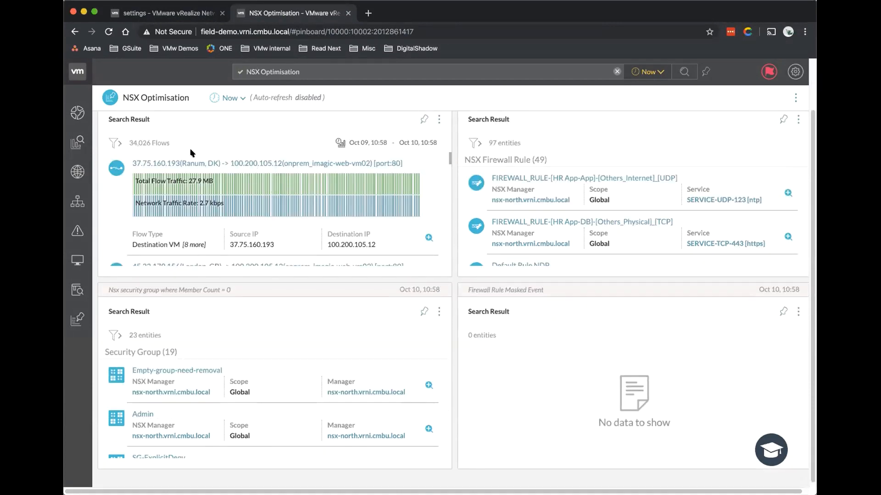
drag(129, 143, 163, 141)
scroll(204, 144, down, 1)
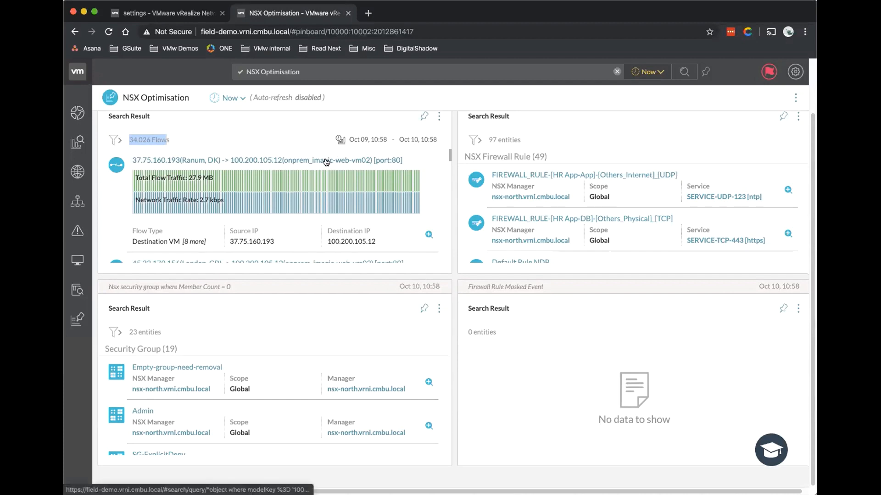
scroll(233, 145, up, 3)
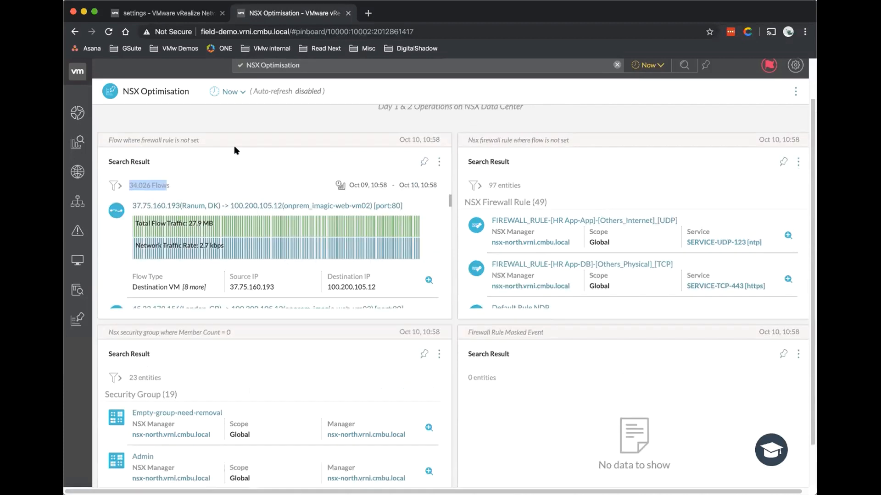
triple_click(518, 183)
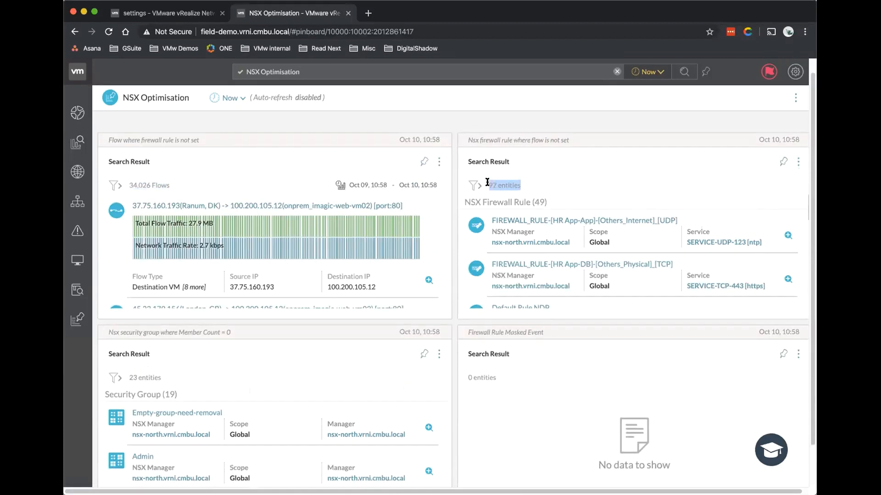
click(568, 184)
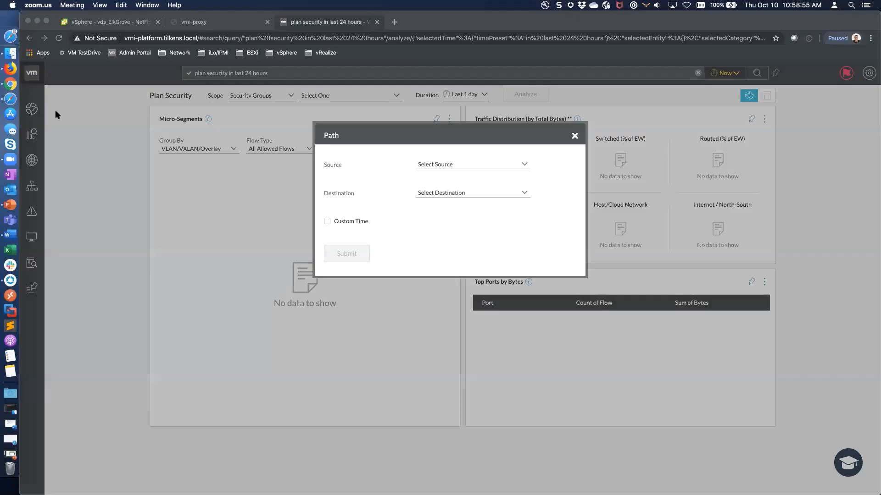
Switch back to the NSX-T Manager window showing the wcpnet logical switch.
click(12, 69)
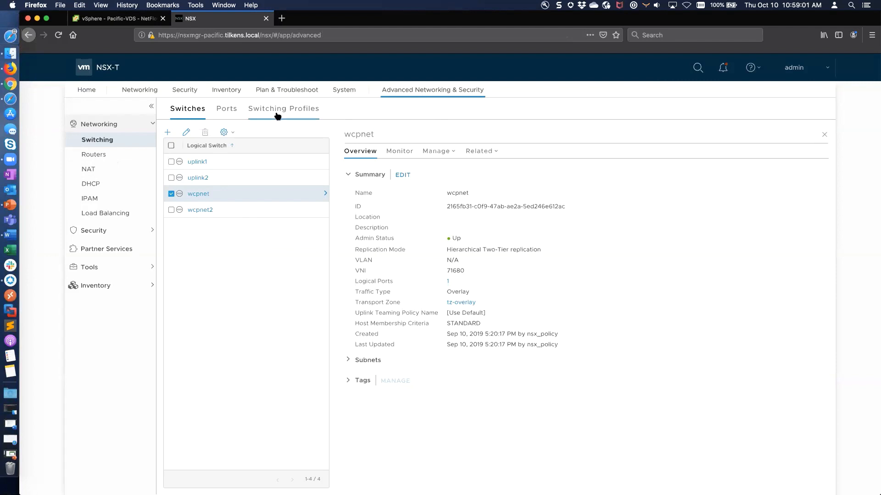
Under Tools > IPFIX, confirm both firewall collectors send to 10.10.90.43:2055.
click(115, 287)
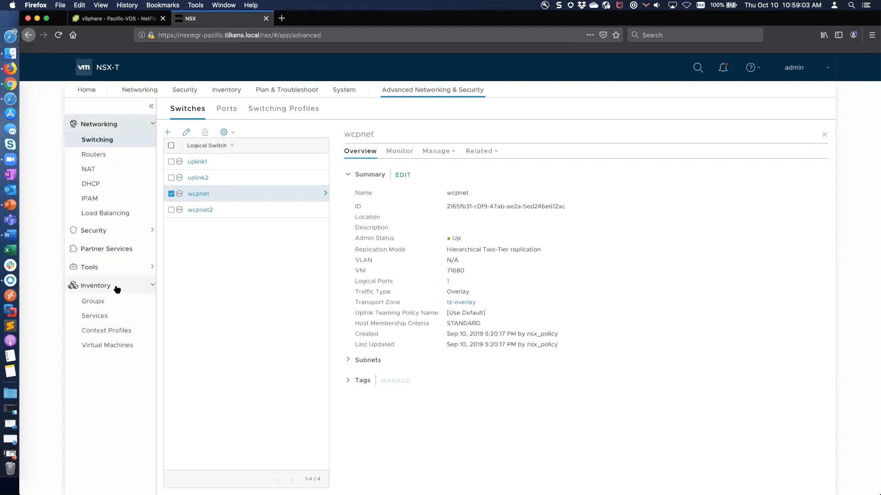
click(121, 268)
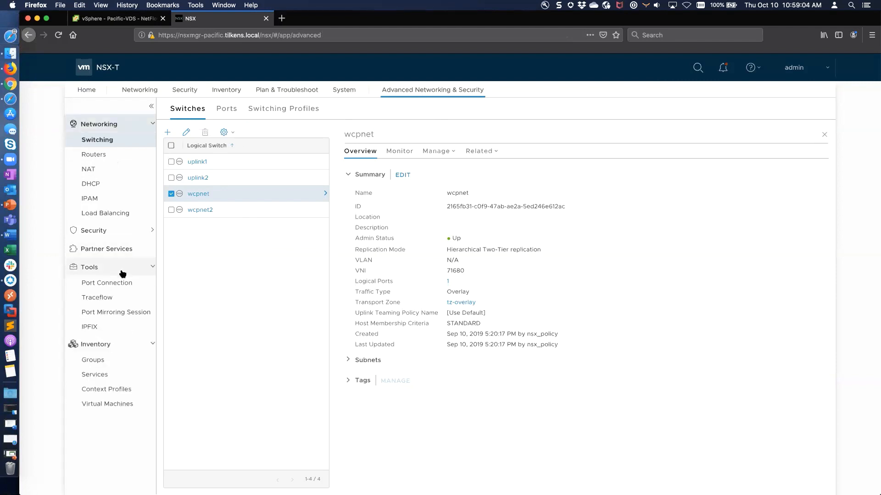
click(94, 328)
click(405, 110)
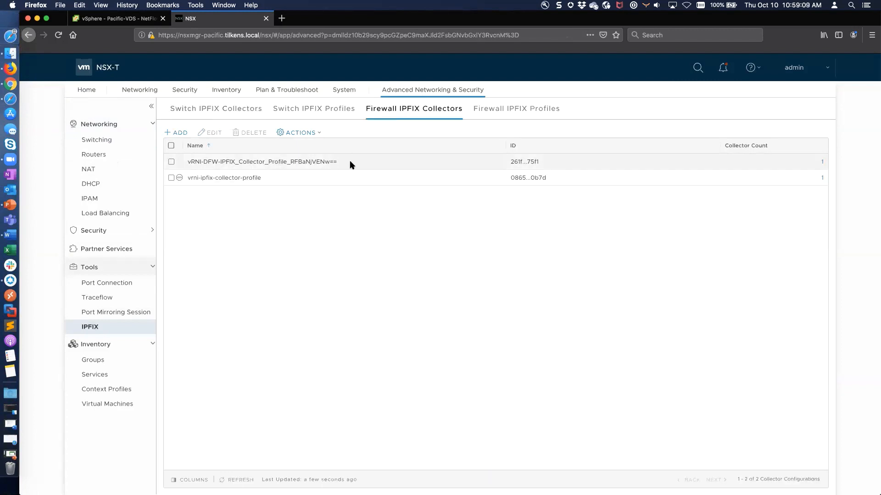
click(822, 162)
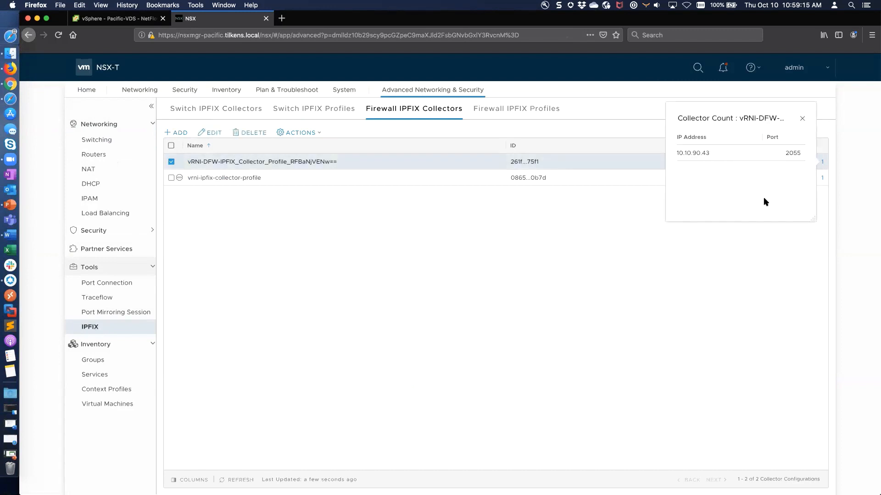
click(802, 120)
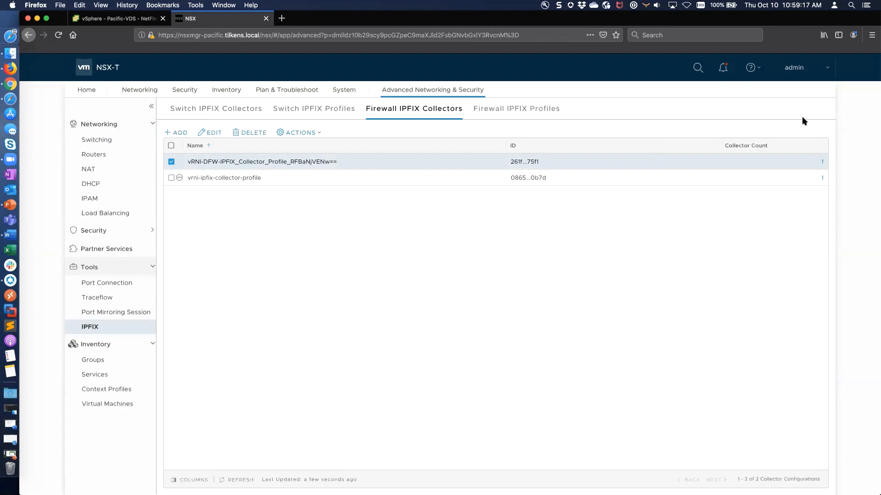
click(227, 179)
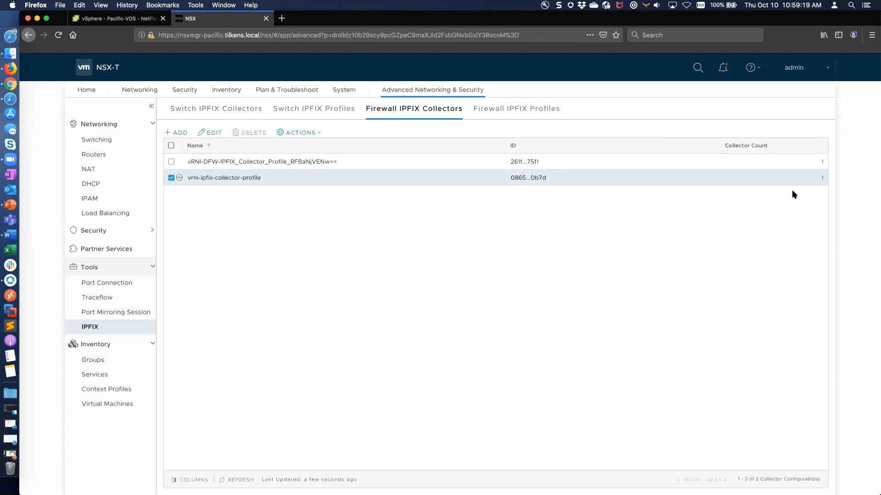
click(822, 178)
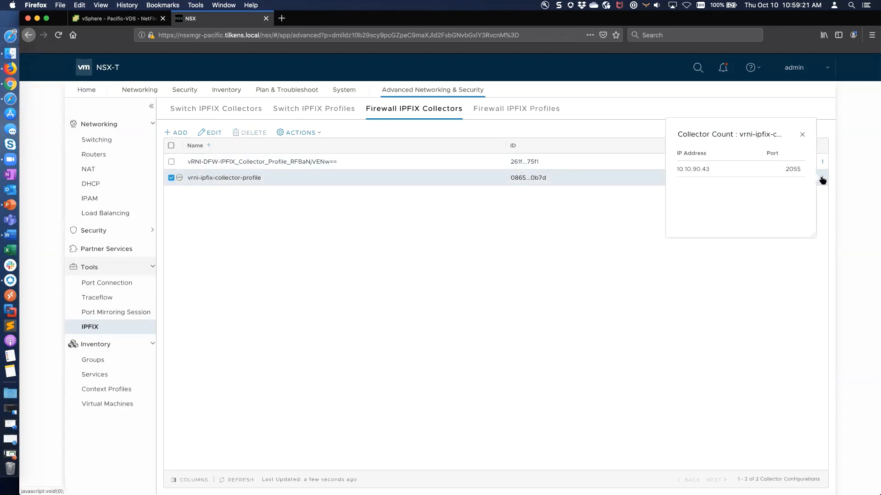
click(802, 134)
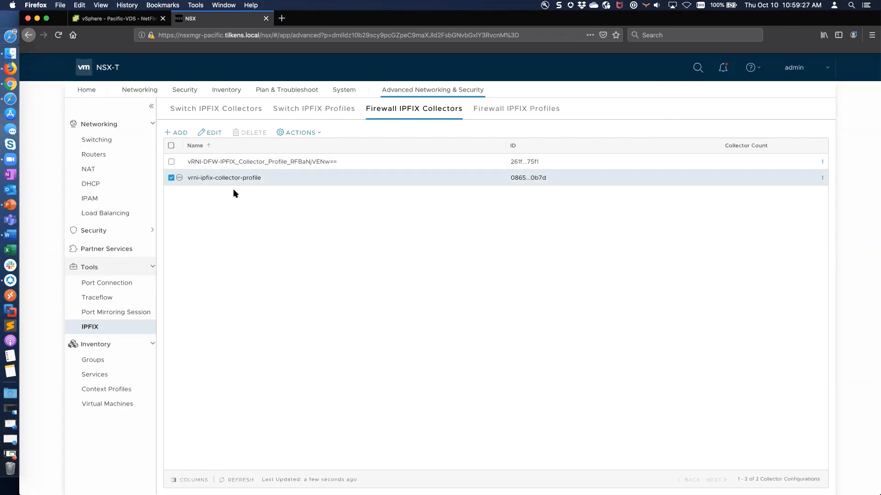
Review the Firewall IPFIX Profiles, Switch IPFIX Profiles and Switch IPFIX Collectors lists.
click(488, 110)
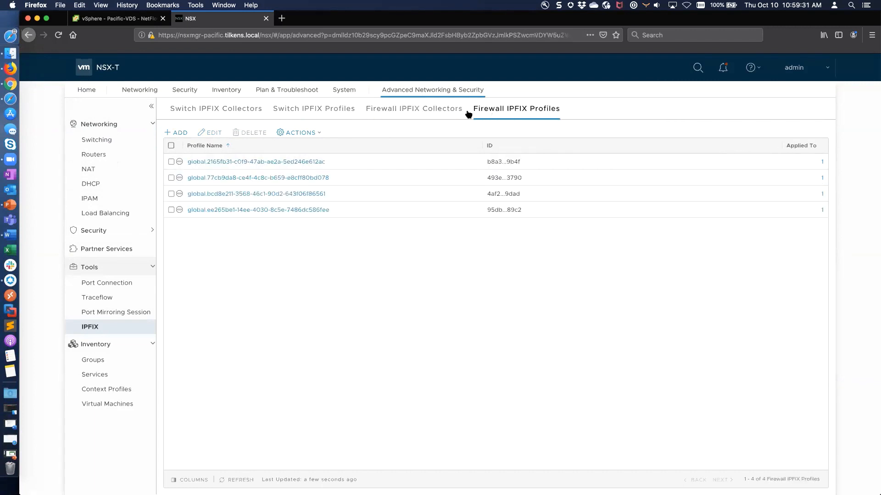
click(327, 110)
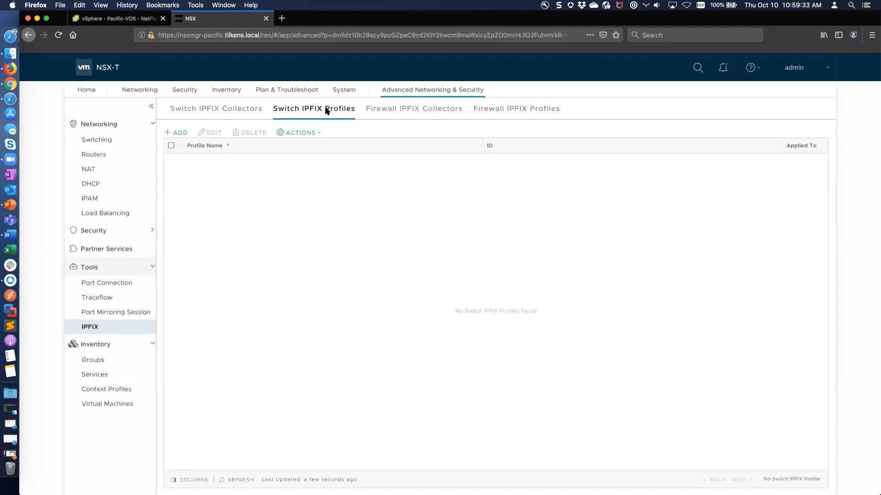
click(236, 111)
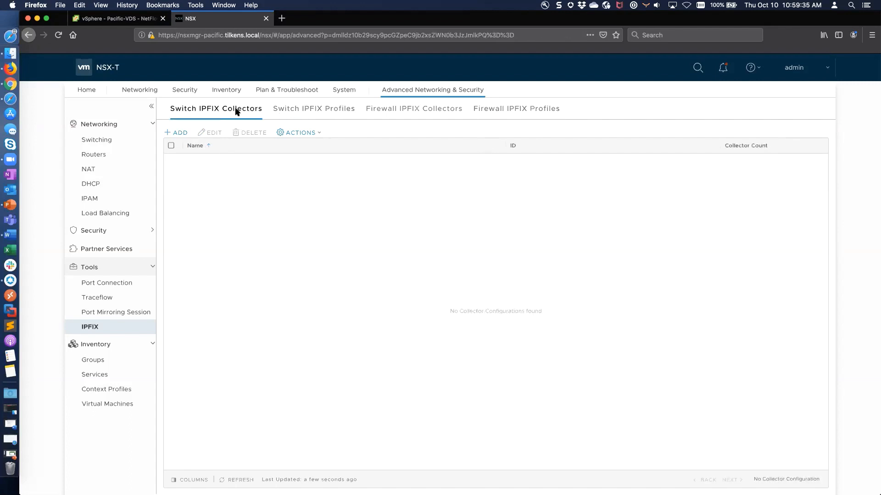